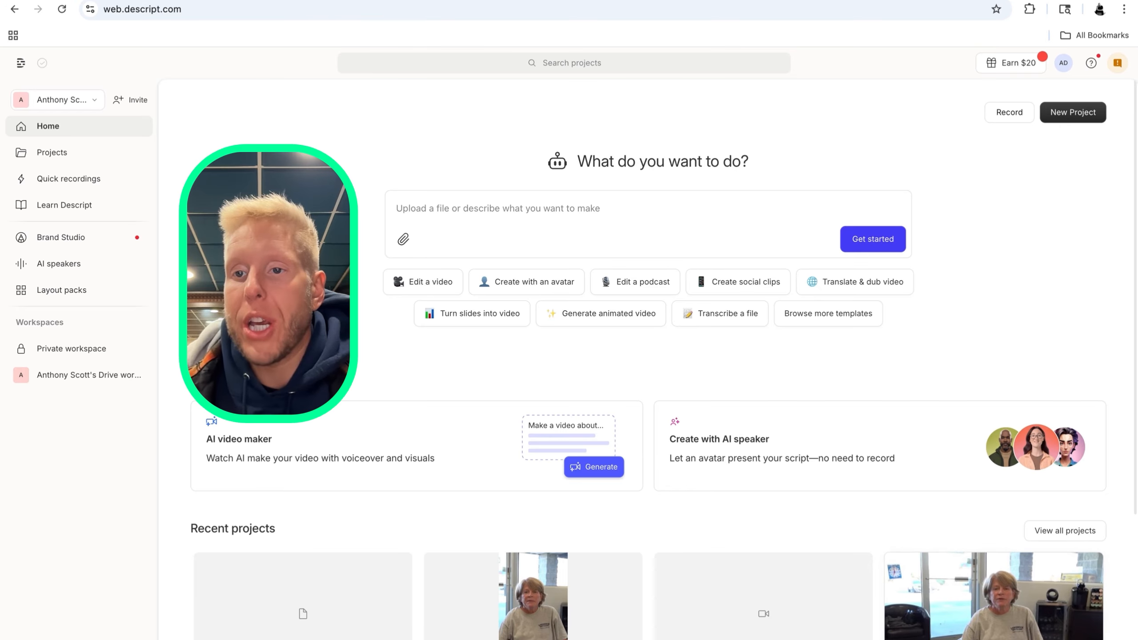
Create a new video project from the file Julie 4 .mp4 in the M2 Solutions folder and preview its opening seconds
left_click(1085, 115)
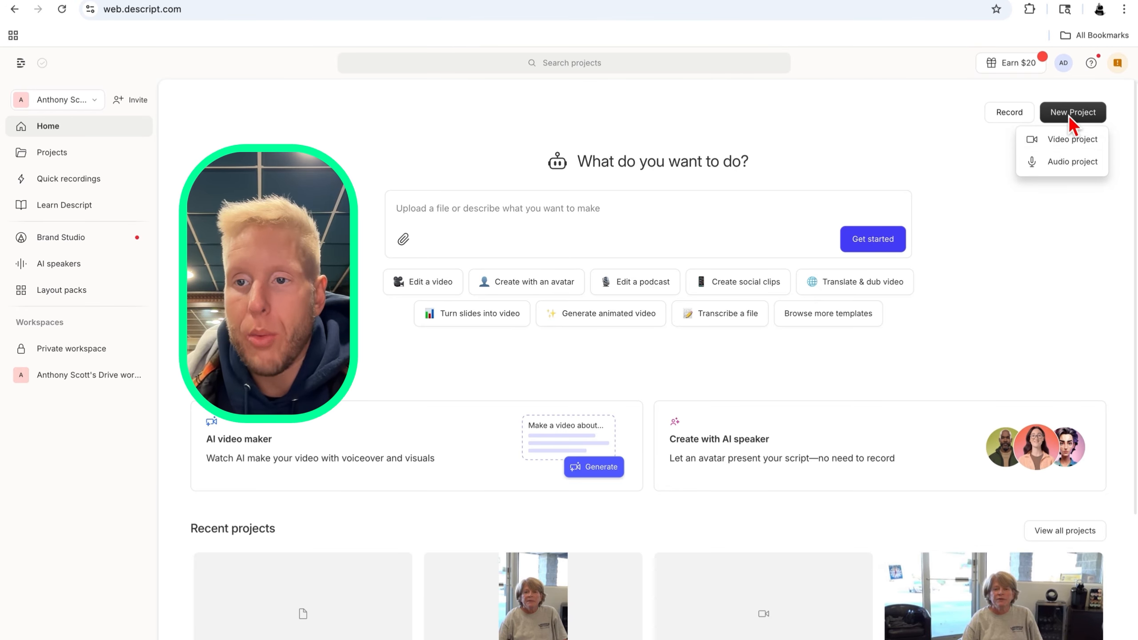
left_click(1067, 140)
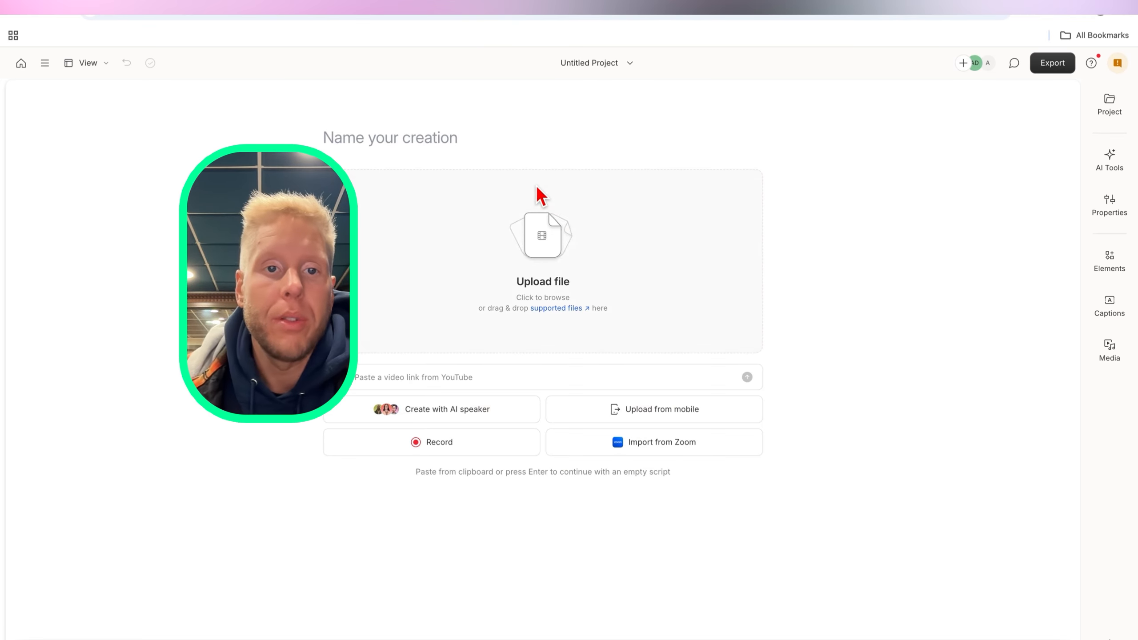
left_click(422, 243)
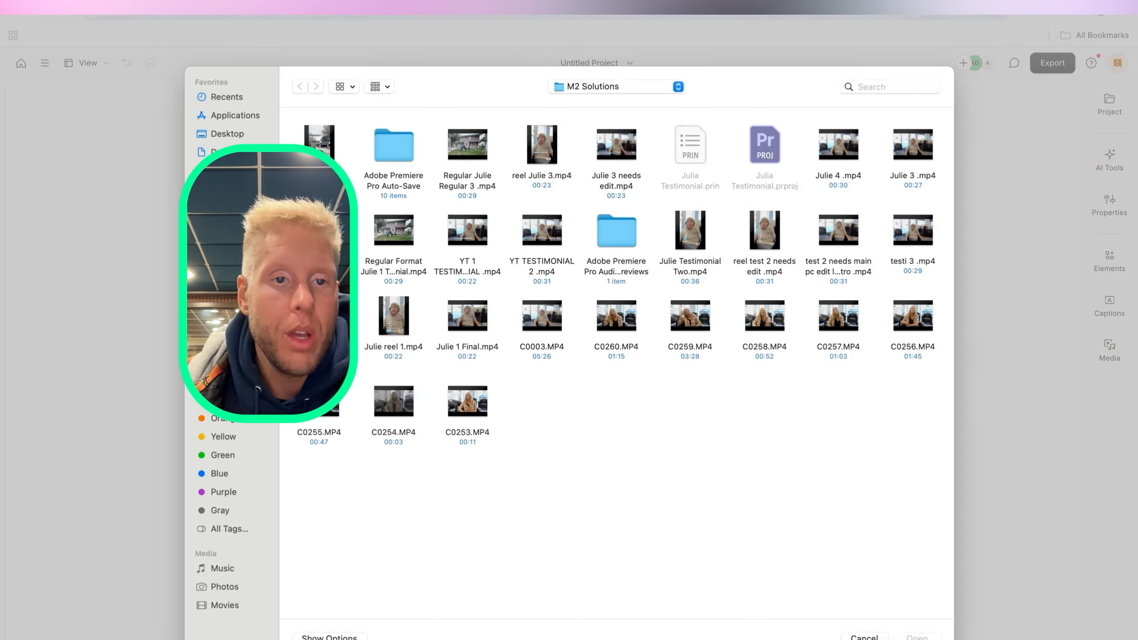
left_click(838, 145)
left_click(917, 637)
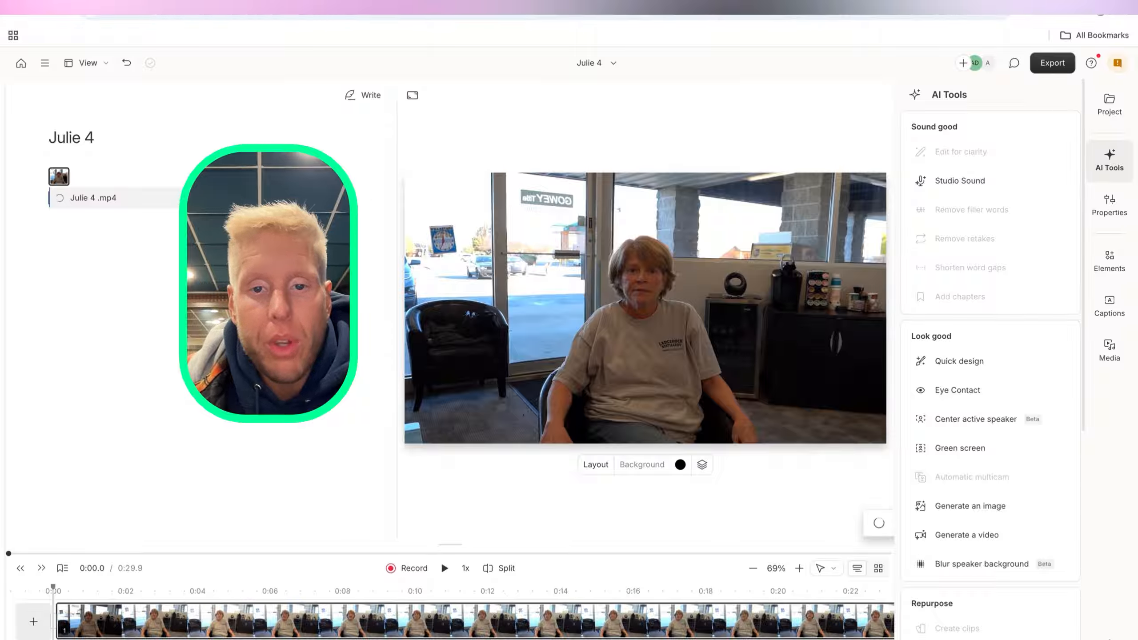
left_click(445, 568)
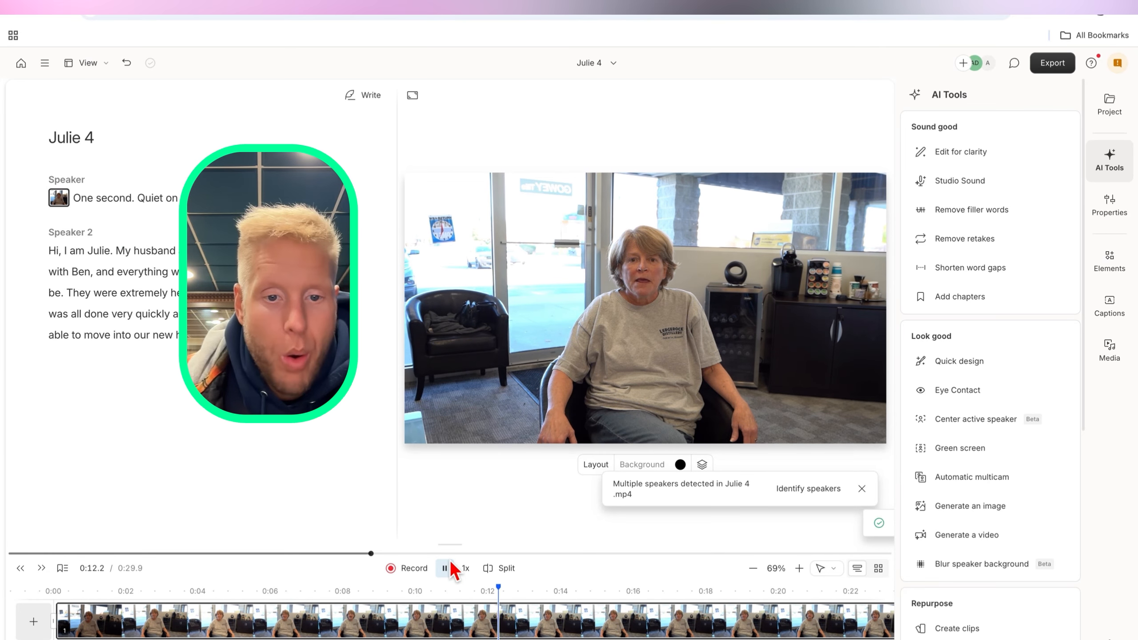
left_click(446, 571)
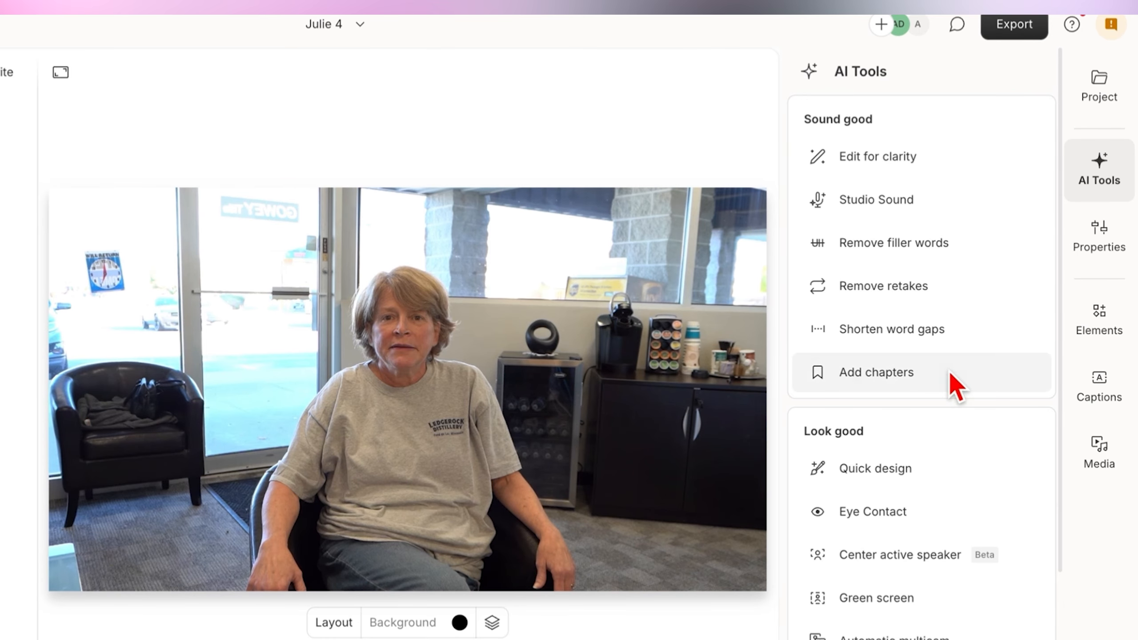
Find all word gaps of more than 0.5 s in the composition and shorten all of them to 0.5 seconds
left_click(889, 329)
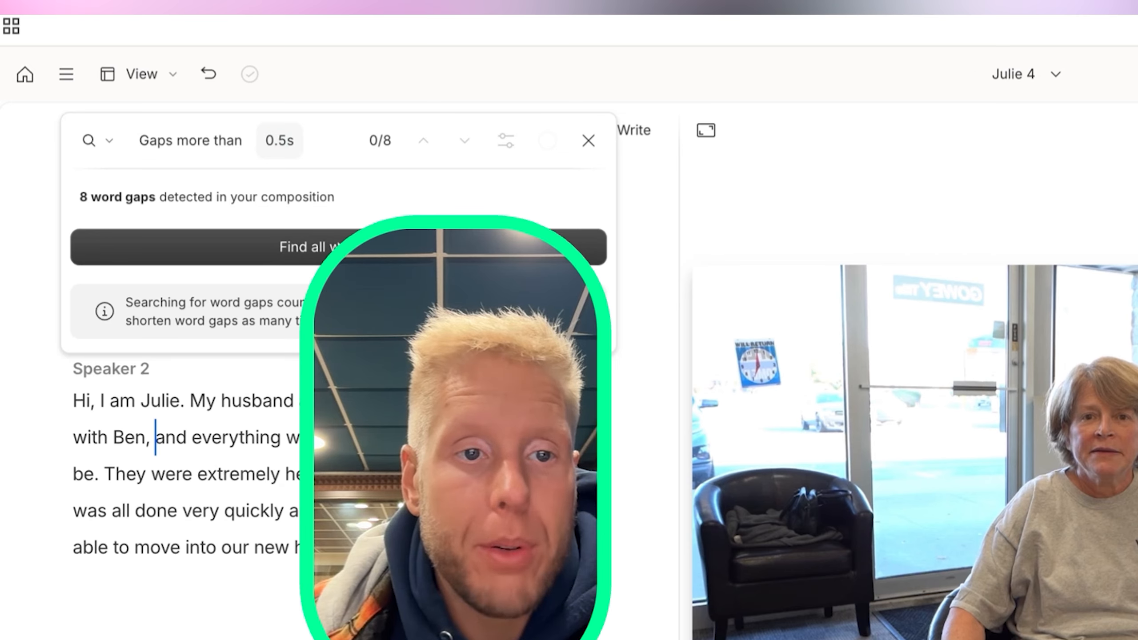
left_click(173, 162)
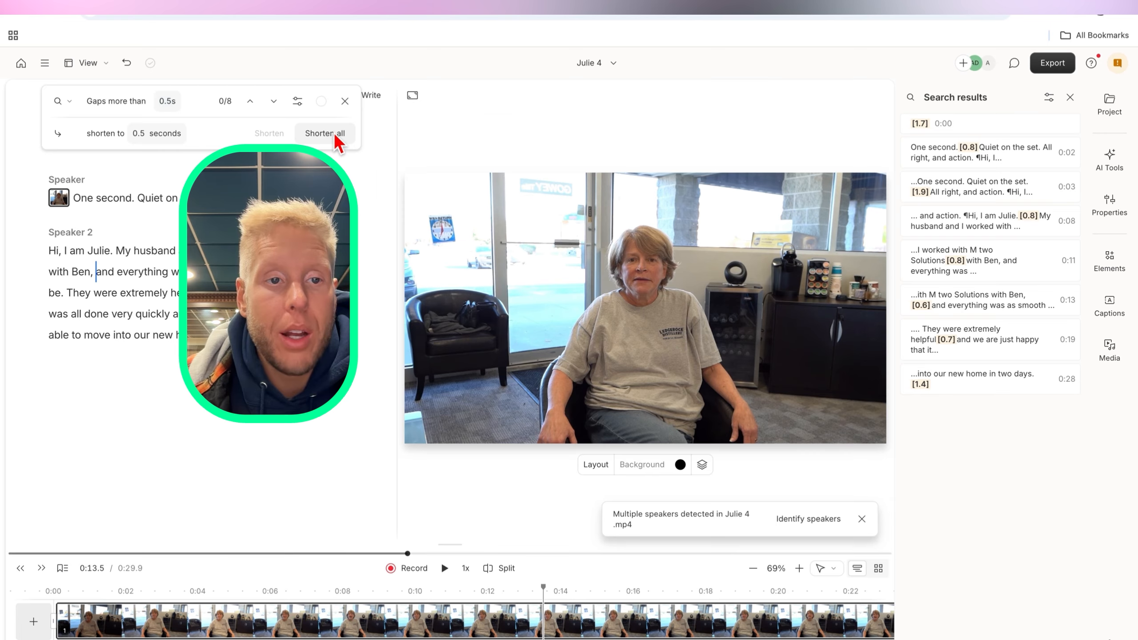
left_click(554, 197)
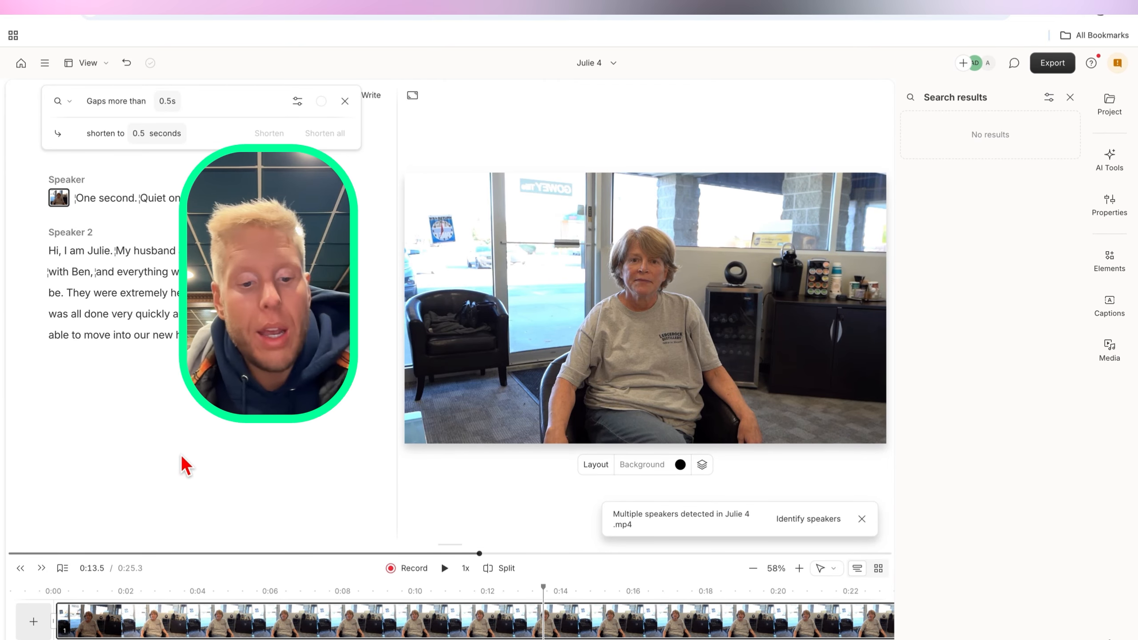
key("ctrl+z")
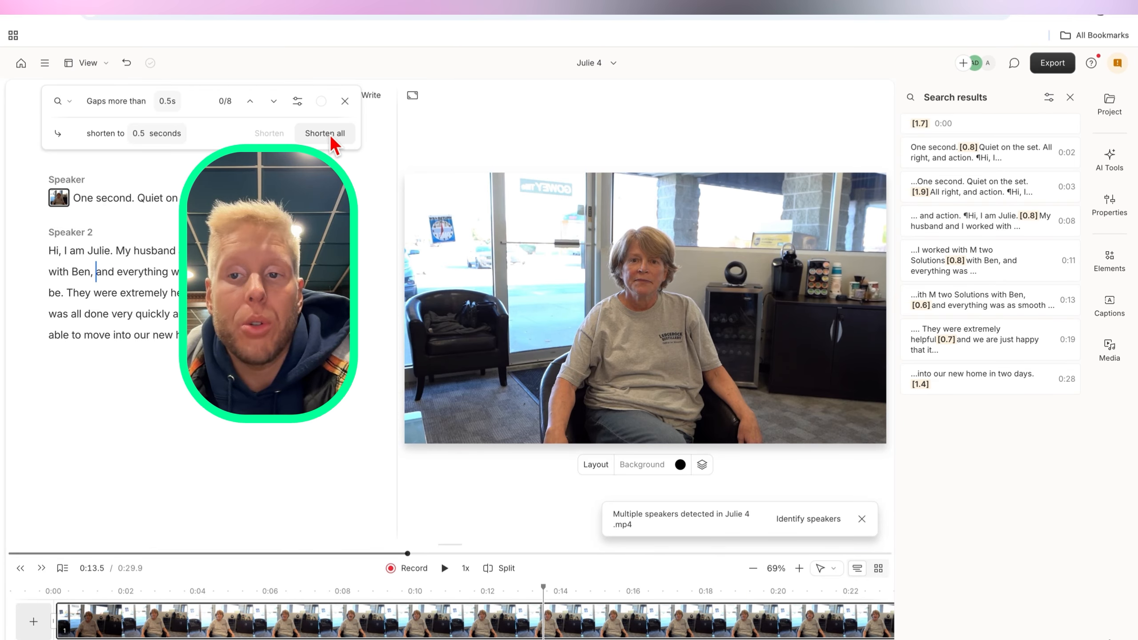
left_click(331, 135)
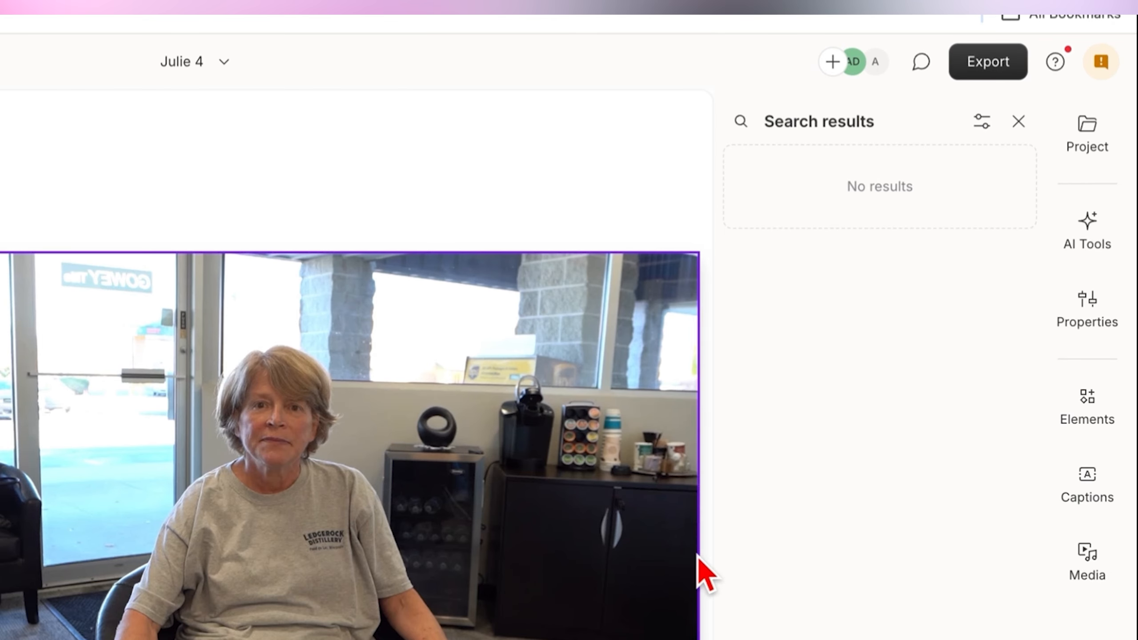
Check the composition for filler words and close the filler word search
left_click(1116, 243)
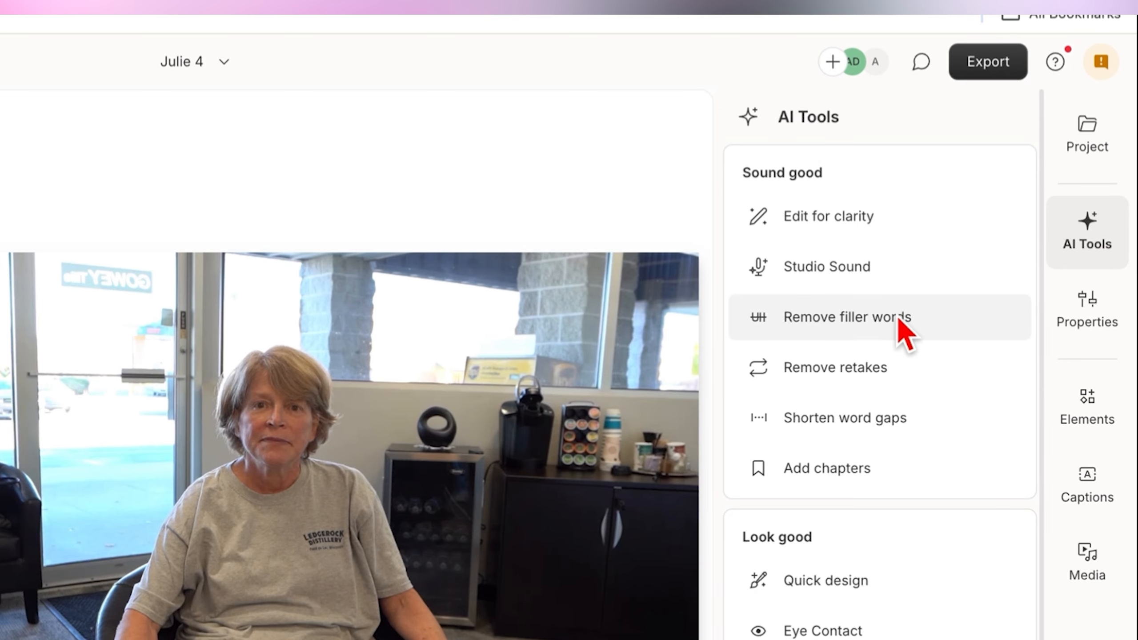
left_click(874, 321)
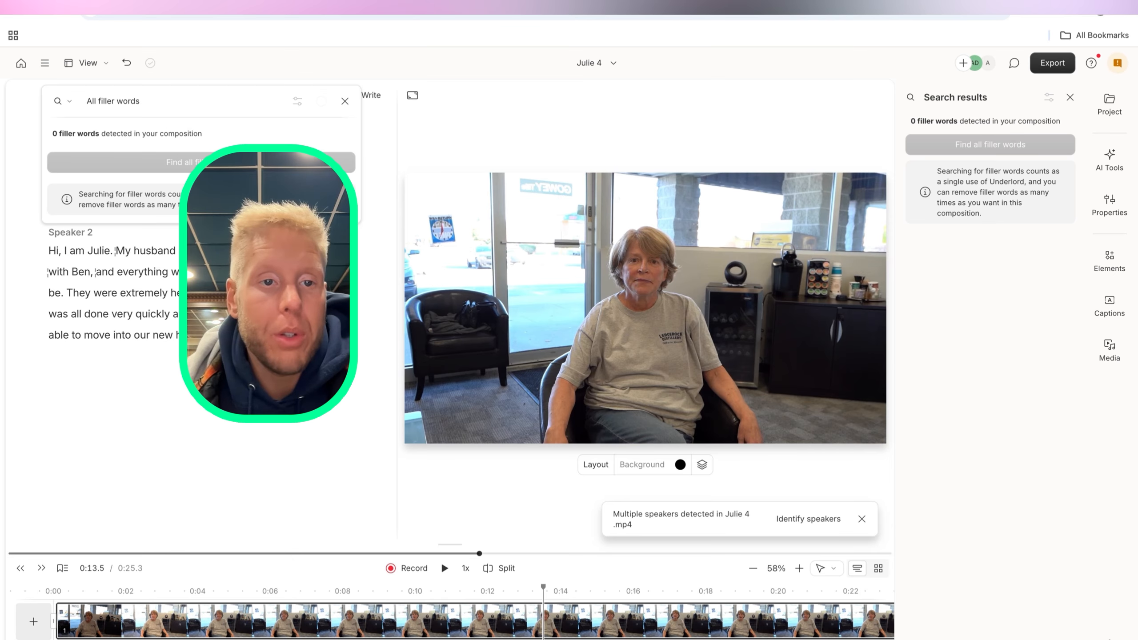
left_click(346, 102)
Apply the Studio Sound audio effect to the script clip with its intensity at 100%
left_click(1109, 159)
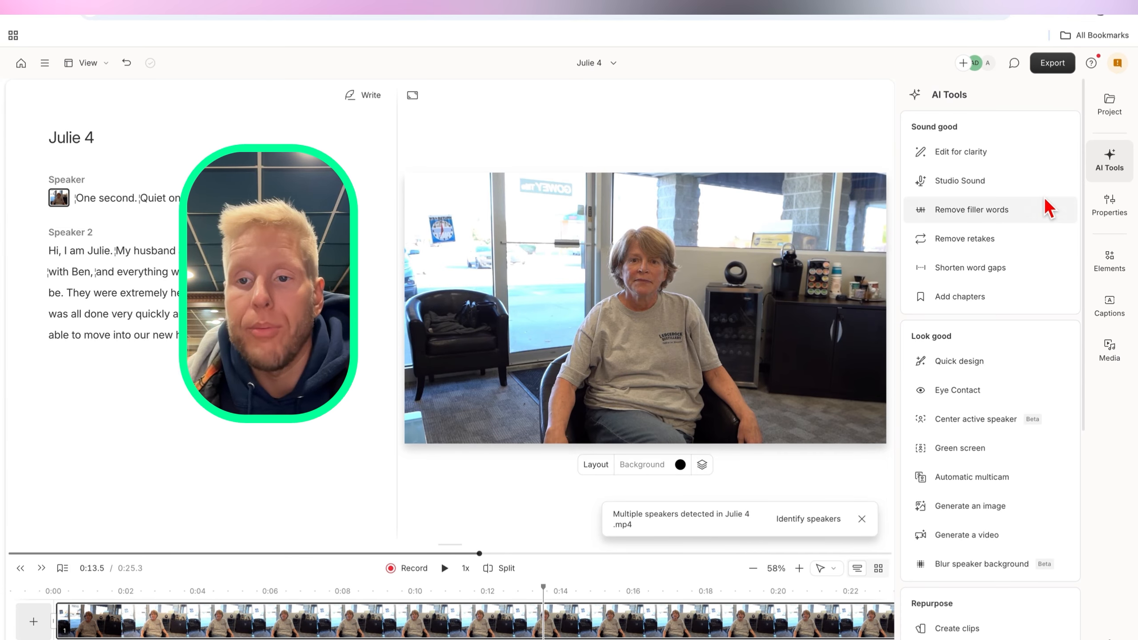
left_click(986, 181)
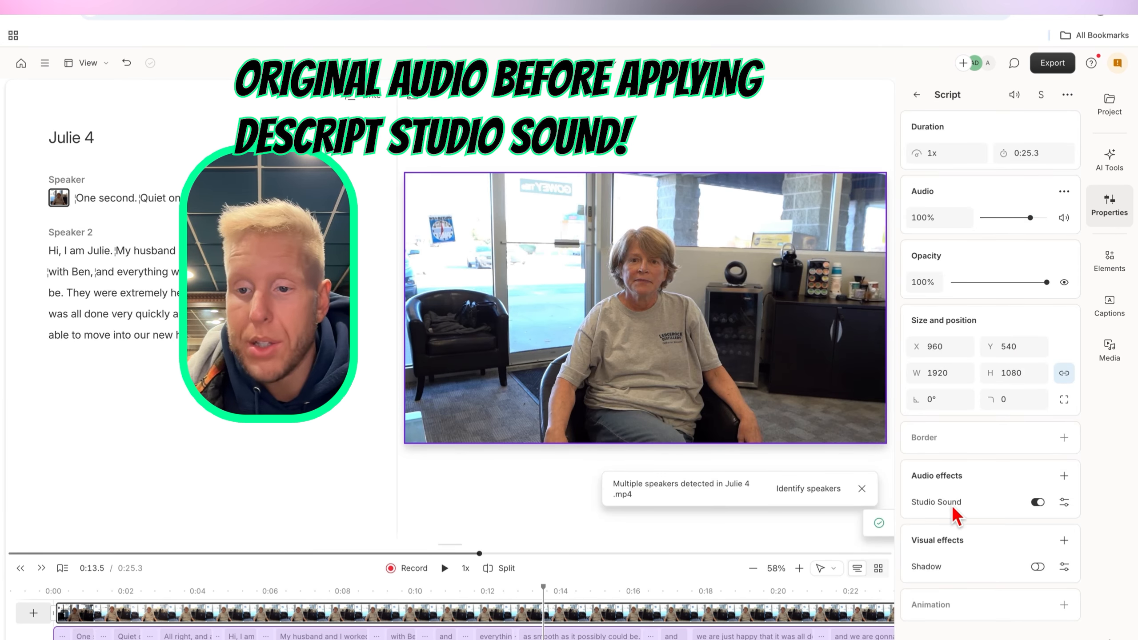
left_click(1037, 503)
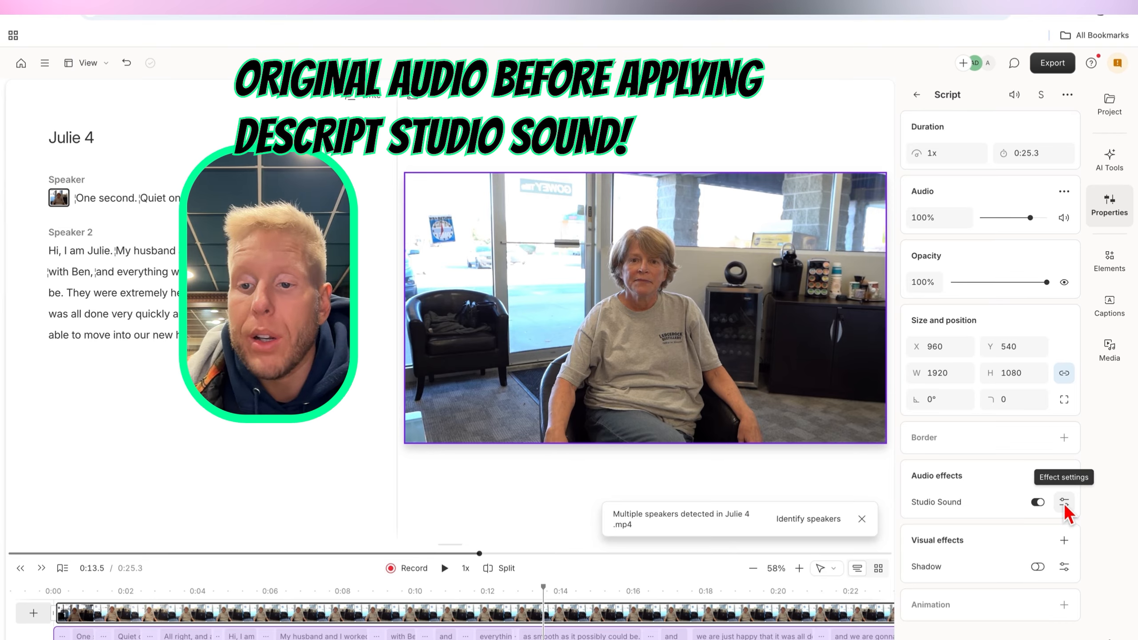
left_click(1065, 502)
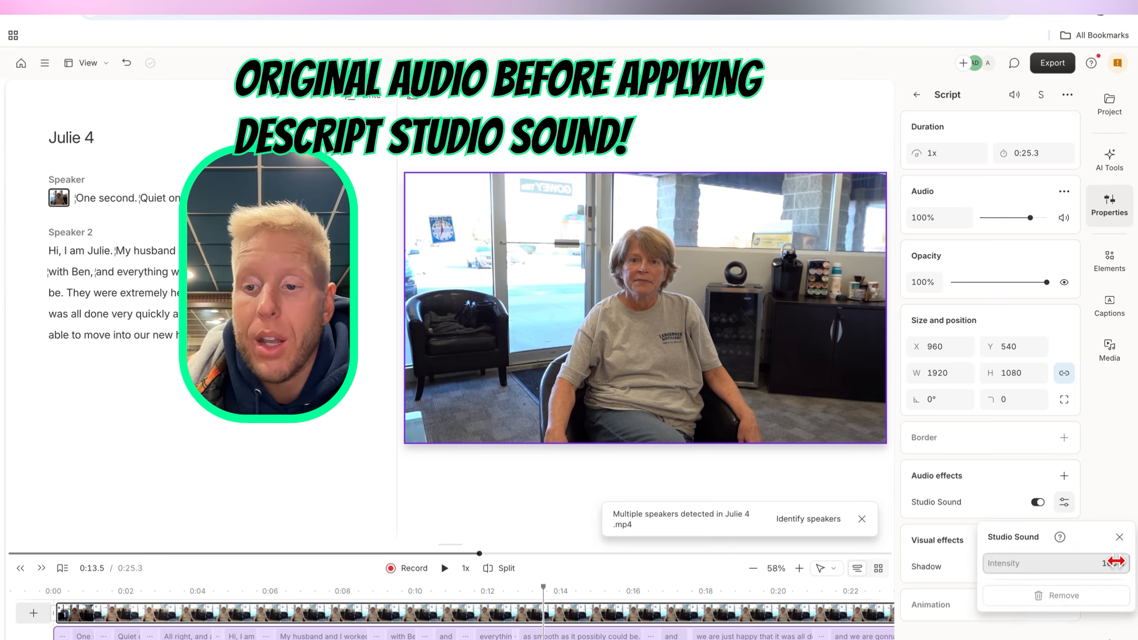
mouse_move(1116, 561)
left_mouse_down()
mouse_move(1032, 563)
mouse_move(1128, 563)
left_mouse_up()
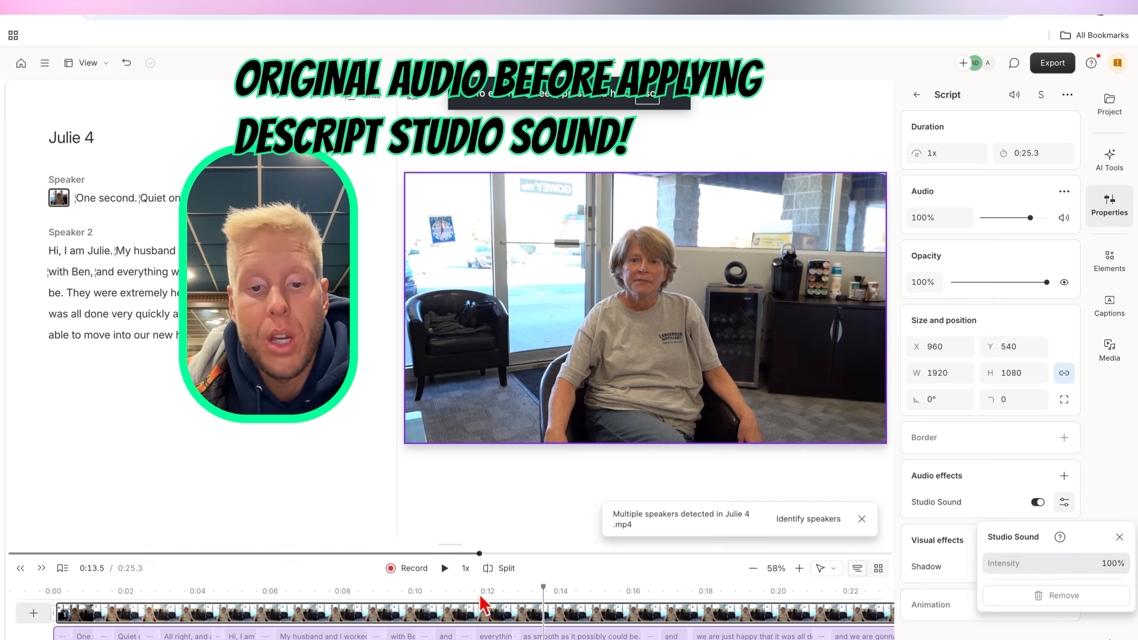
Play the composition from the beginning to hear the Studio Sound effect
left_click_drag(543, 587, 196, 611)
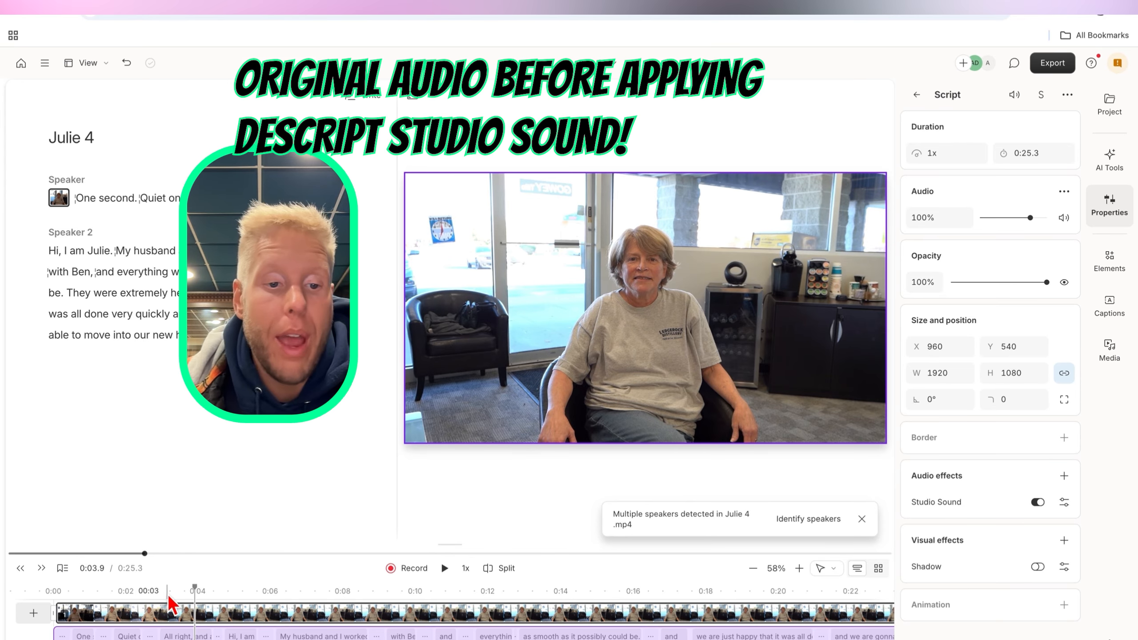
left_click(21, 569)
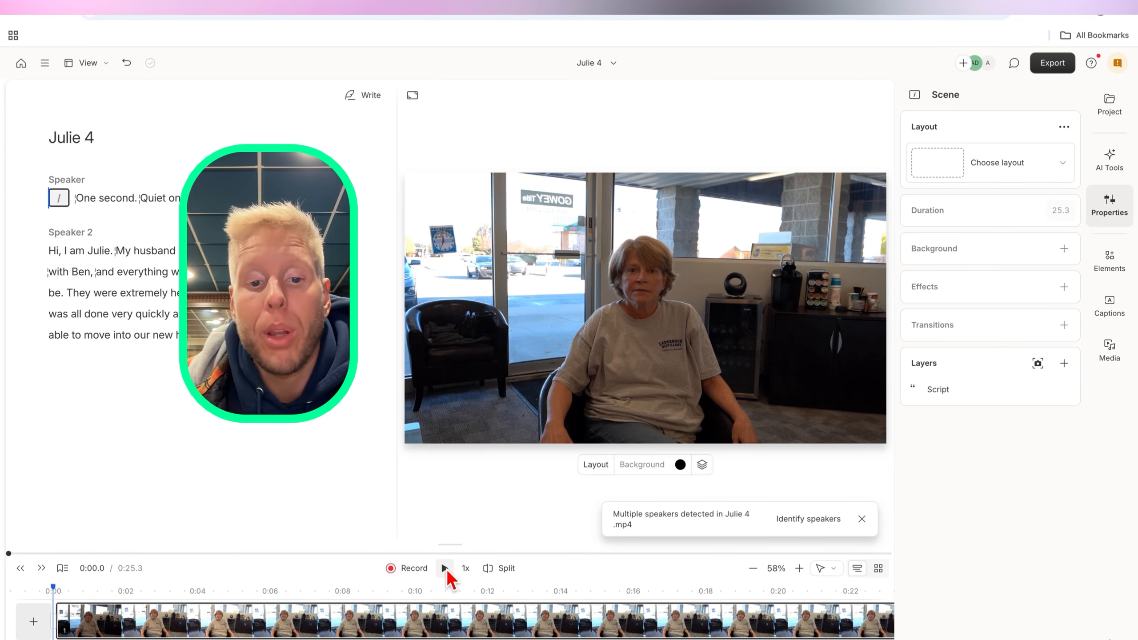
left_click(445, 568)
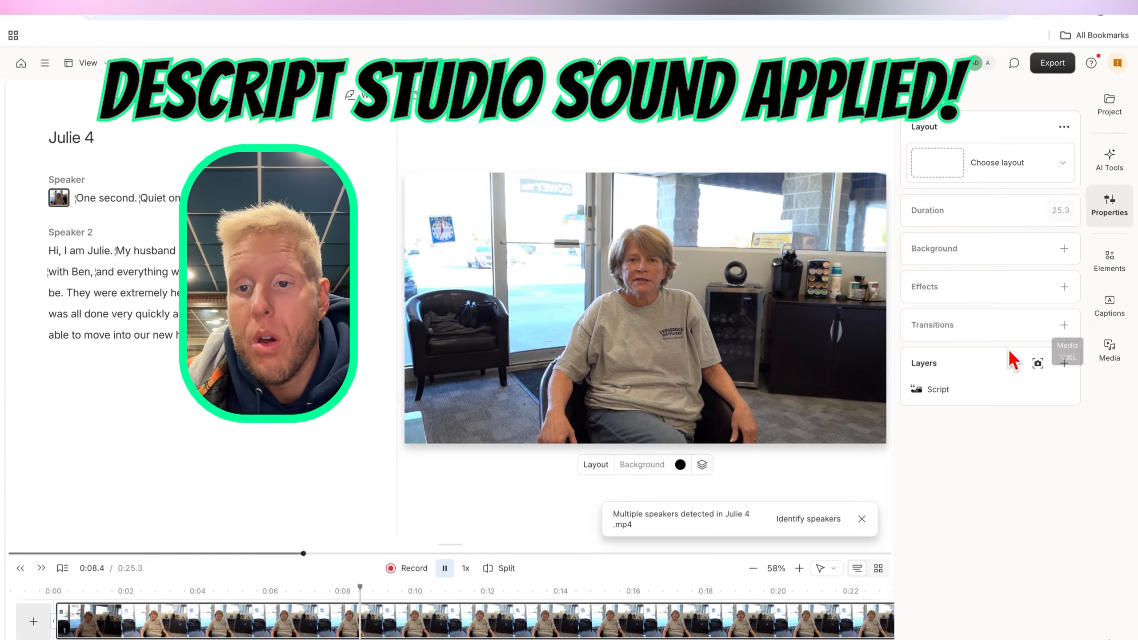
Look through the available AI tools, from sound and appearance to publishing and writing, and dismiss the multiple-speakers notice
left_click(1118, 165)
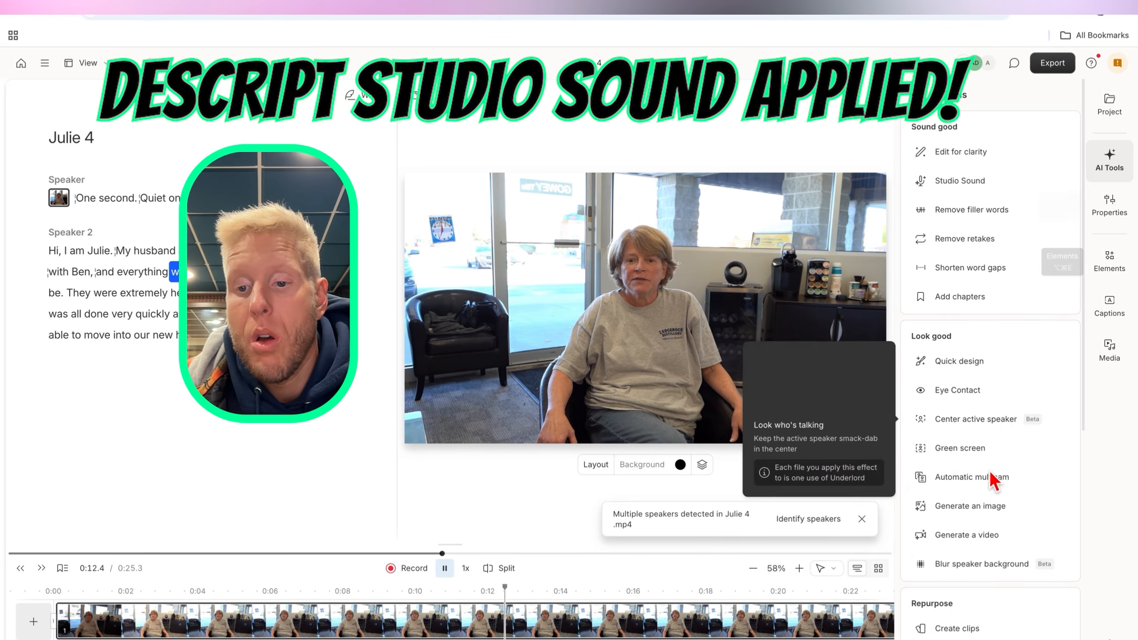
scroll(1025, 523, "down", 8)
scroll(1008, 494, "up", 8)
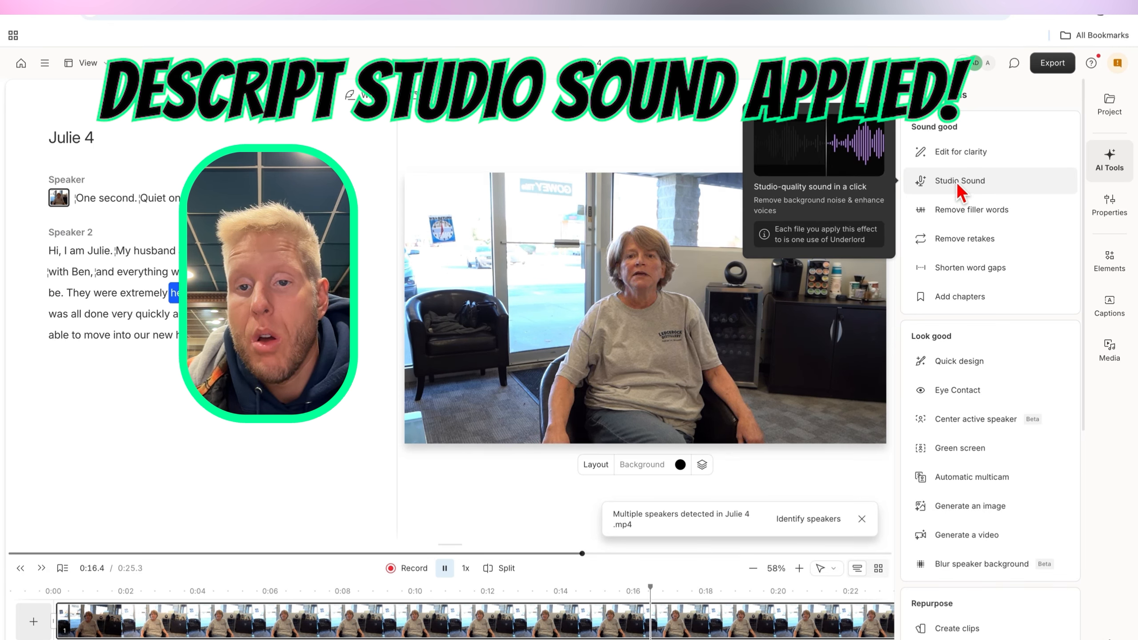
scroll(1049, 368, "down", 8)
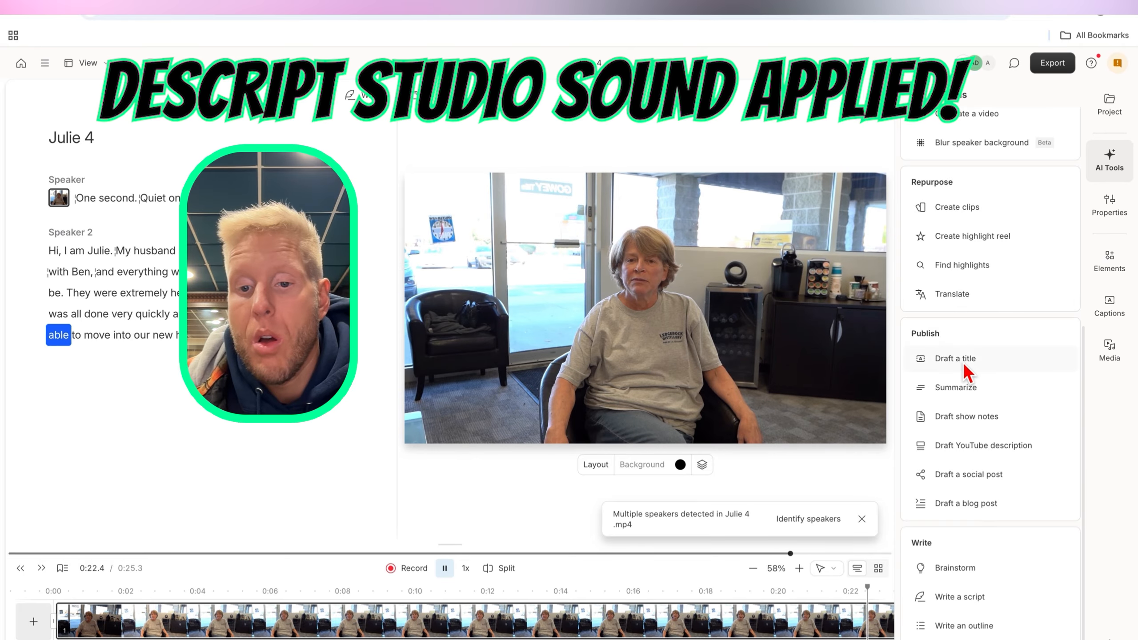
scroll(964, 370, "up", 8)
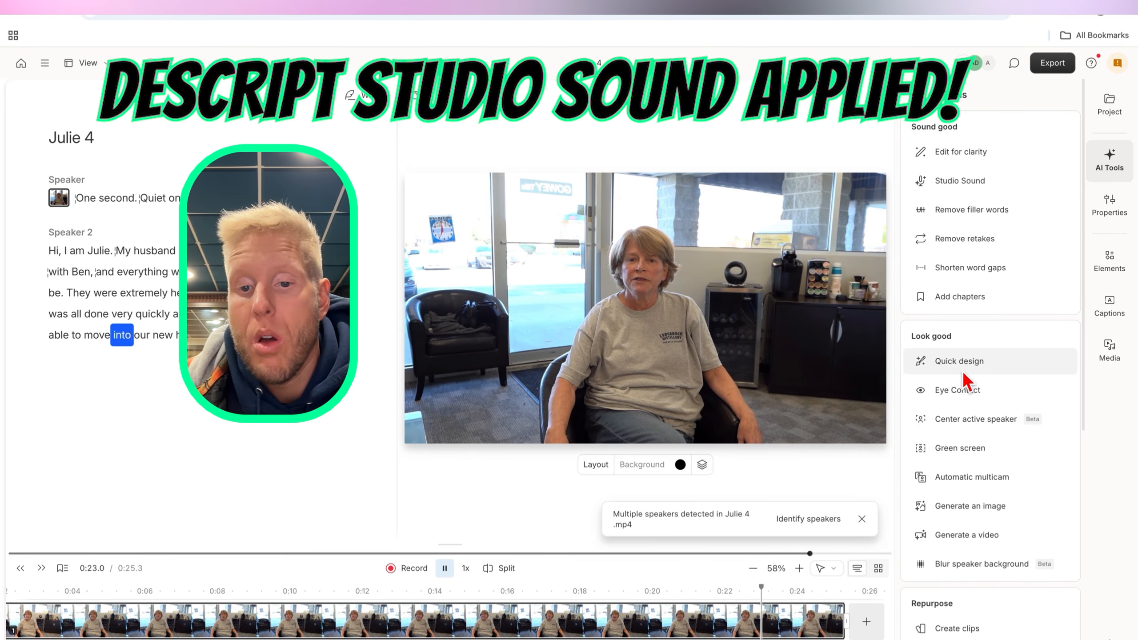
left_click(861, 520)
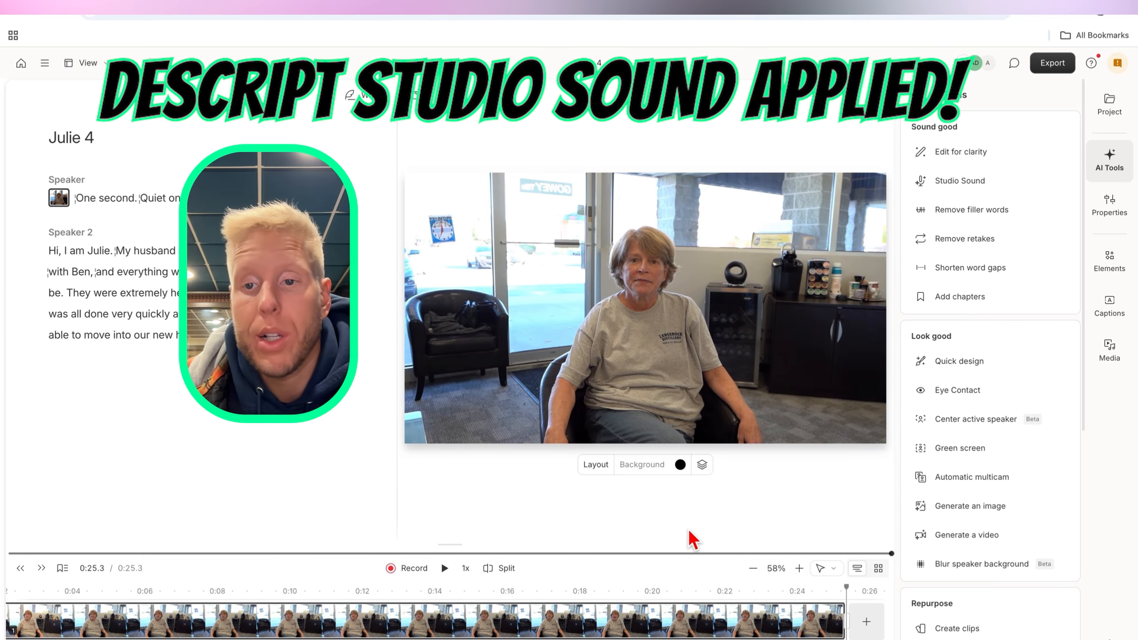
Set the Studio Sound intensity to 84% and listen to part of the clip
left_click(955, 192)
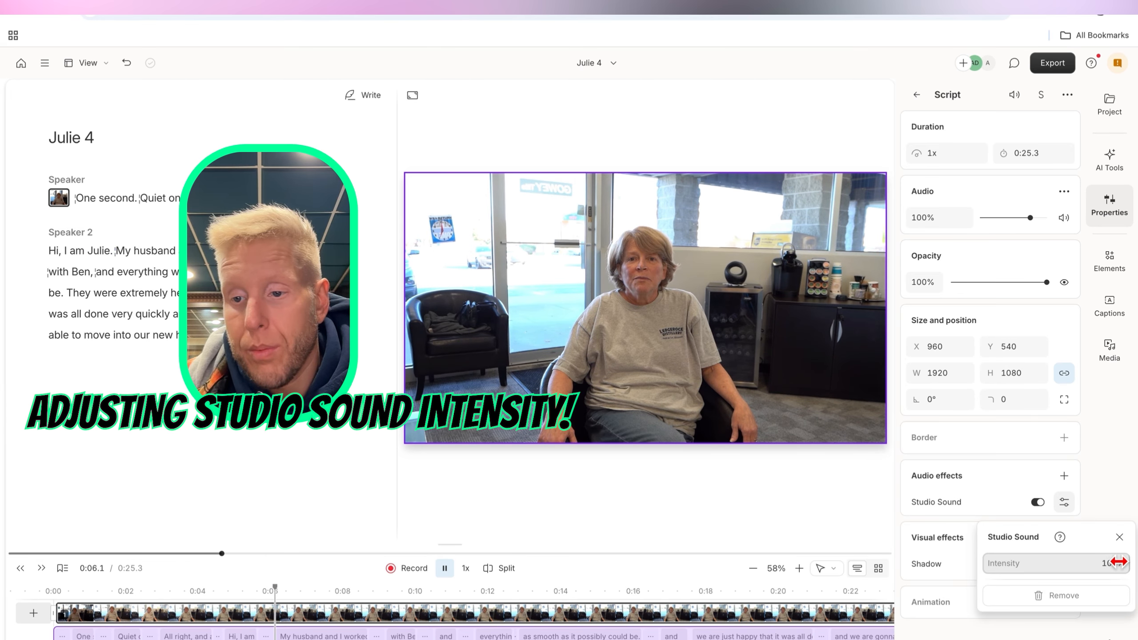
left_click_drag(1120, 558, 1030, 563)
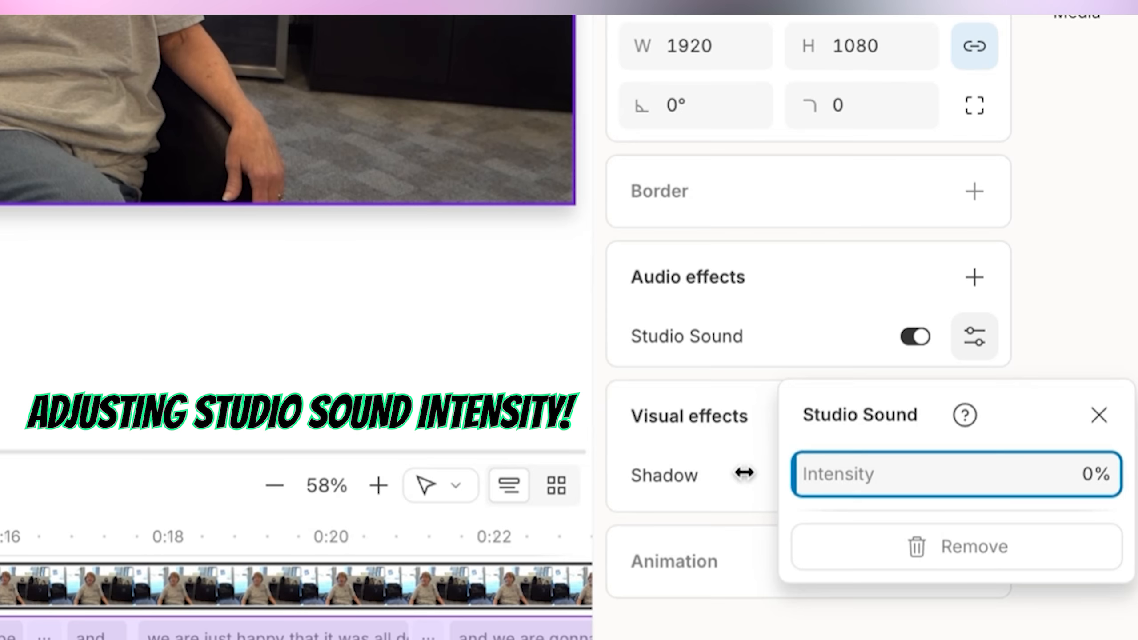
left_click_drag(744, 473, 1028, 474)
left_click_drag(1119, 475, 1027, 474)
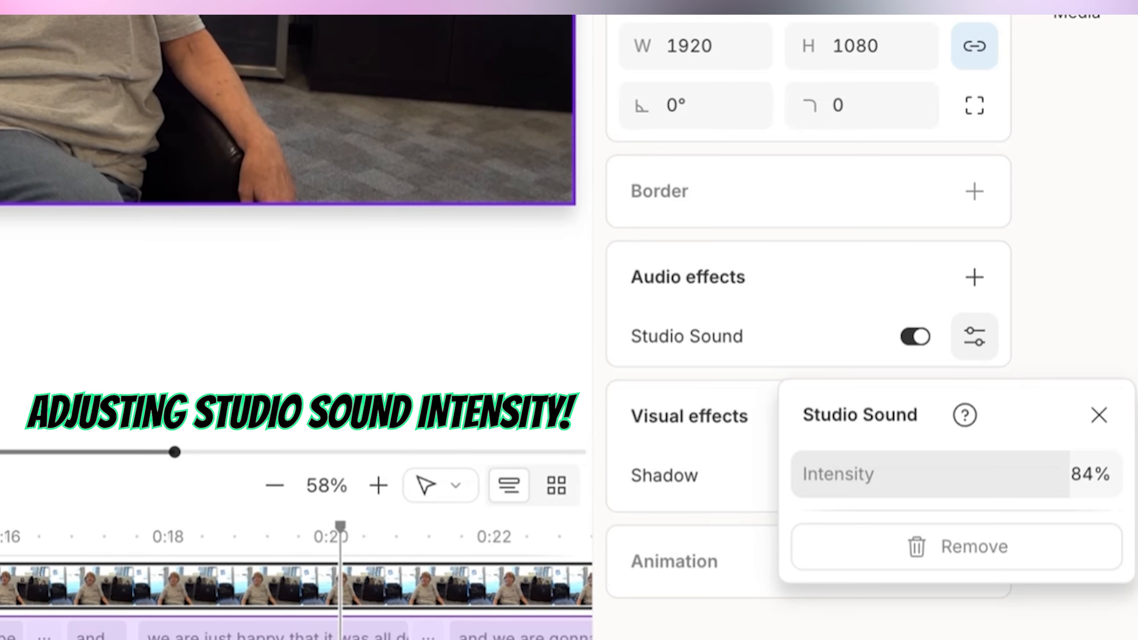
left_click(446, 570)
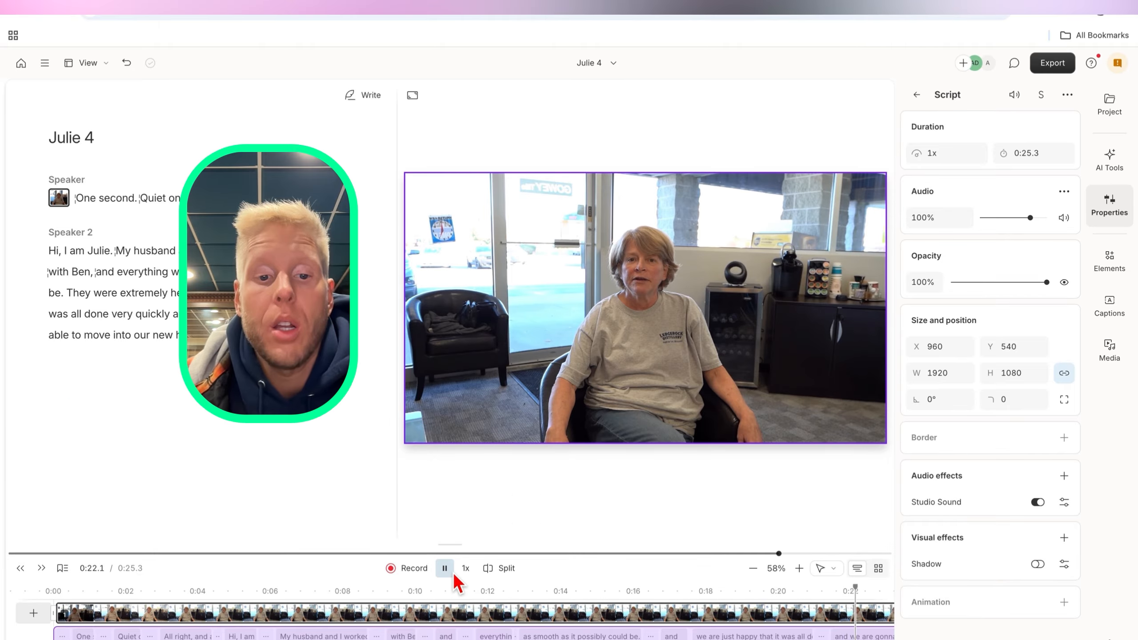
left_click(450, 569)
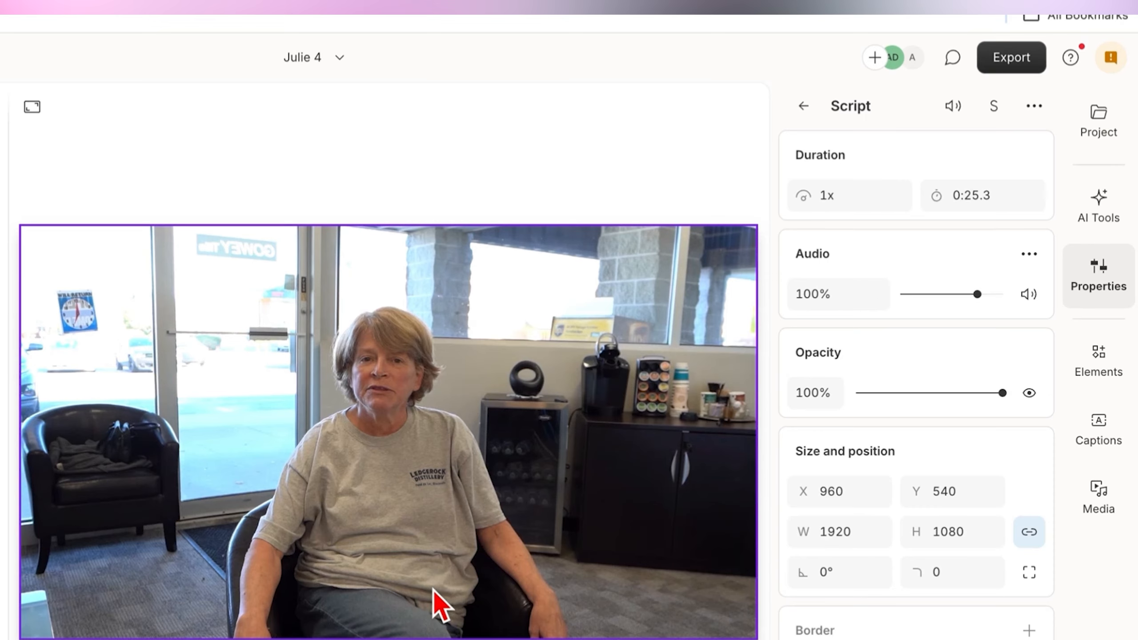
Add the image Cutout Full Logo (1).png to the project files and place it over the video as a new layer
left_click(1112, 130)
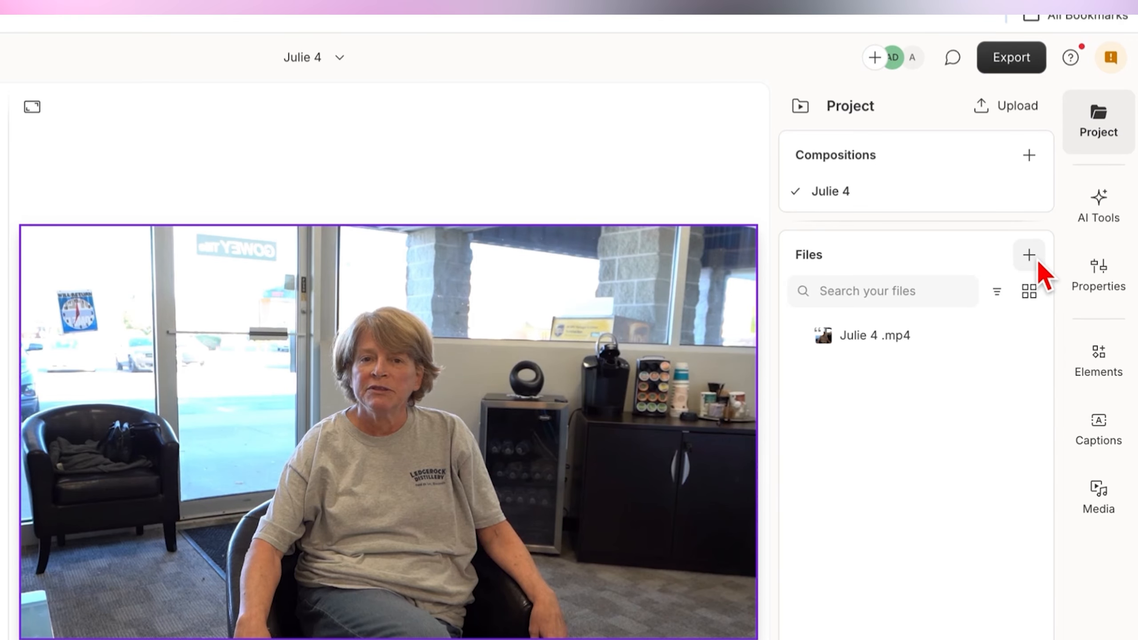
left_click(1029, 255)
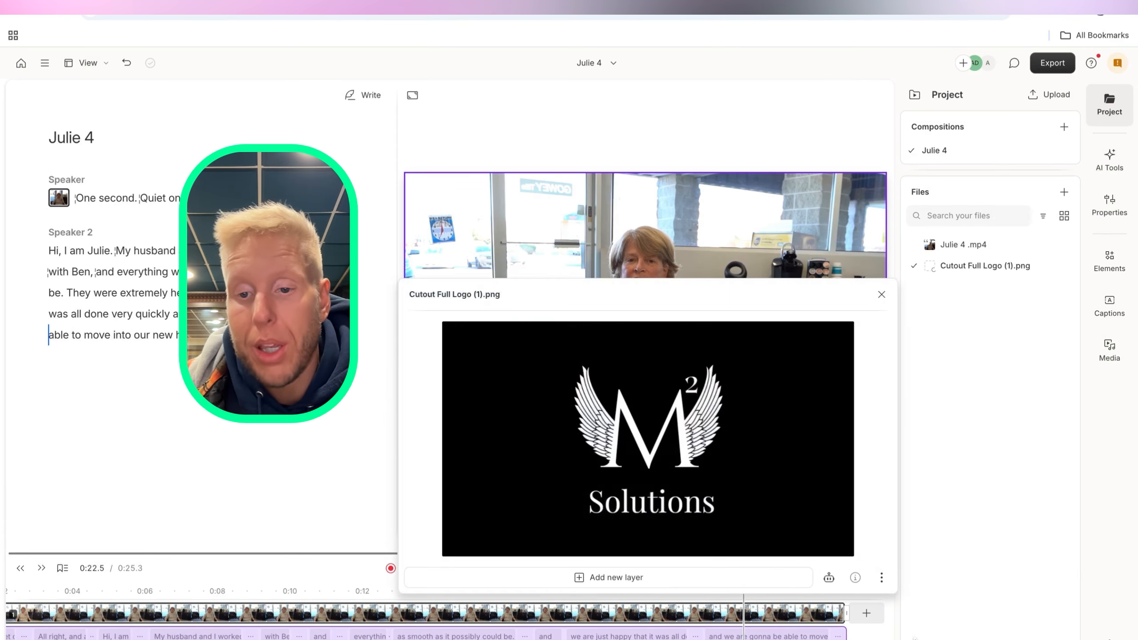
left_click(641, 581)
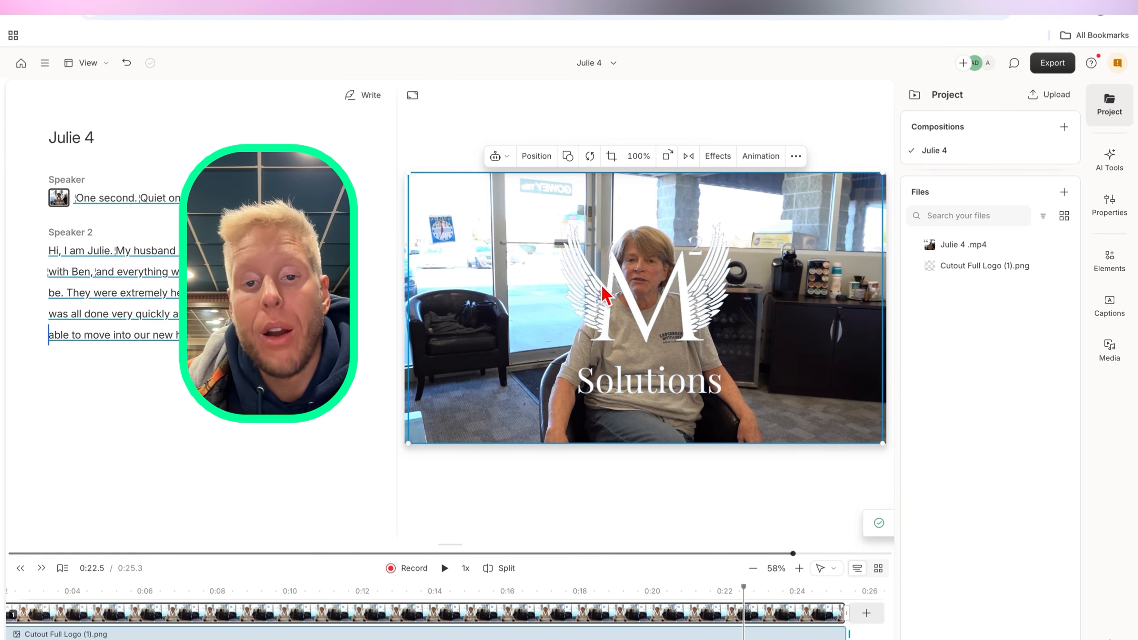
left_click(617, 281)
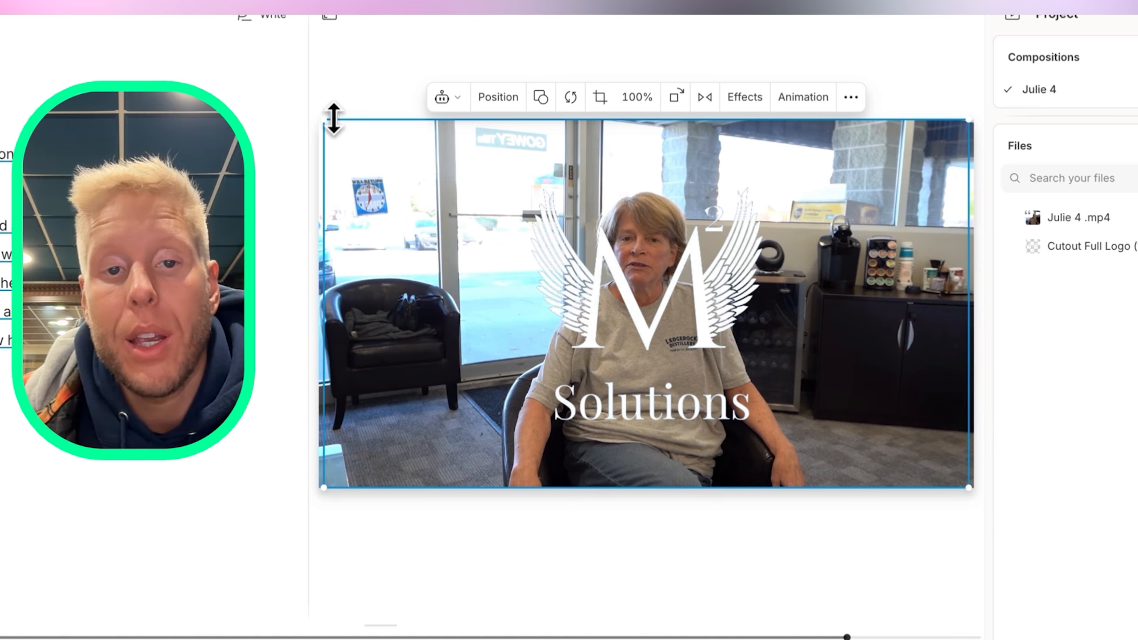
Shrink the logo overlay and place it in the lower-right corner of the video frame
left_click_drag(326, 118, 865, 298)
left_click_drag(891, 442, 921, 442)
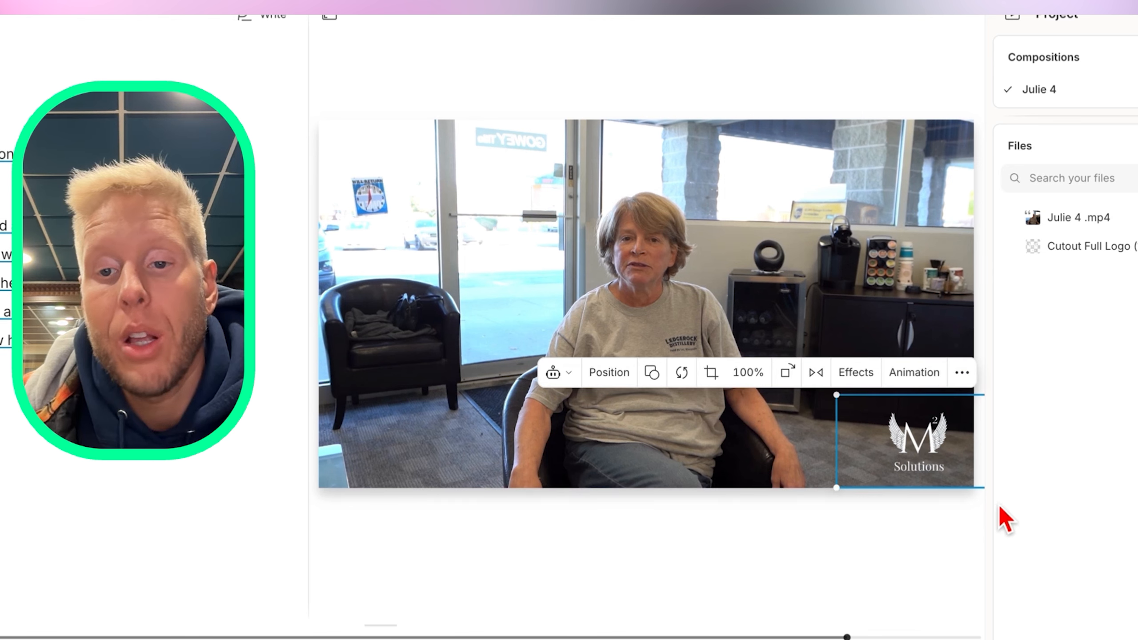
left_click_drag(842, 399, 847, 405)
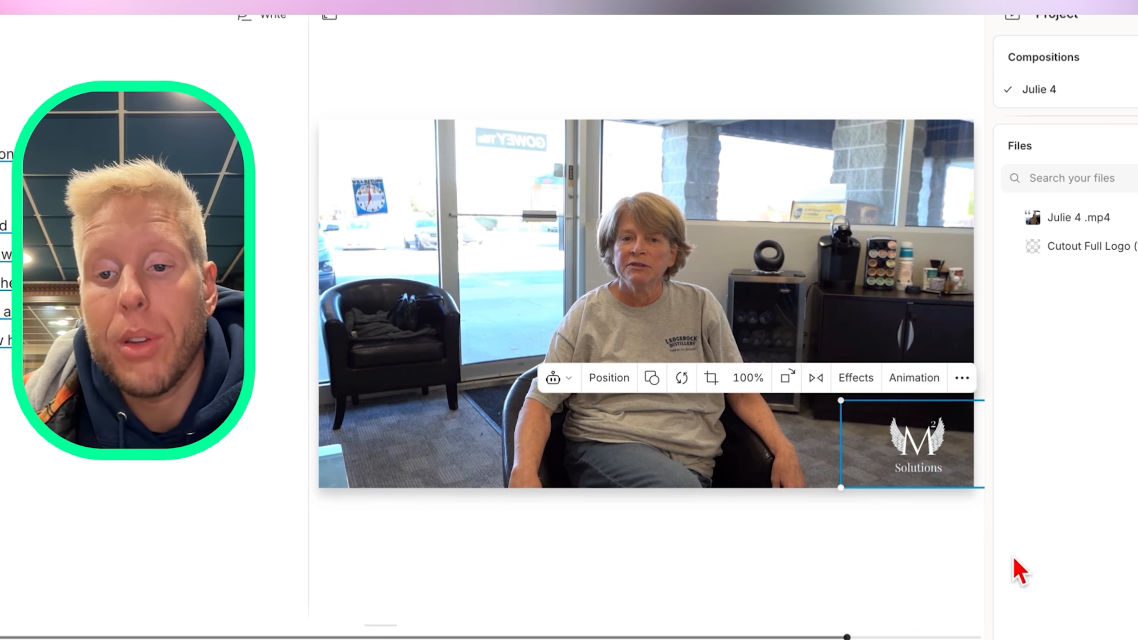
left_click(940, 565)
Add a Fade entrance animation to the logo with a duration of 0.8 s
left_click(925, 446)
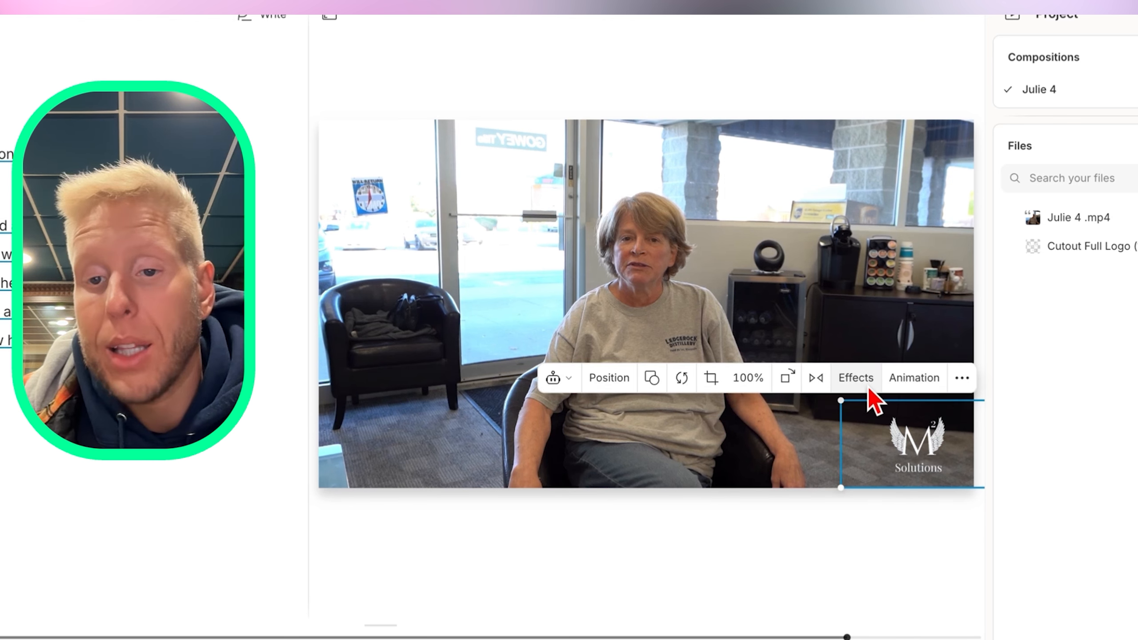
left_click(934, 385)
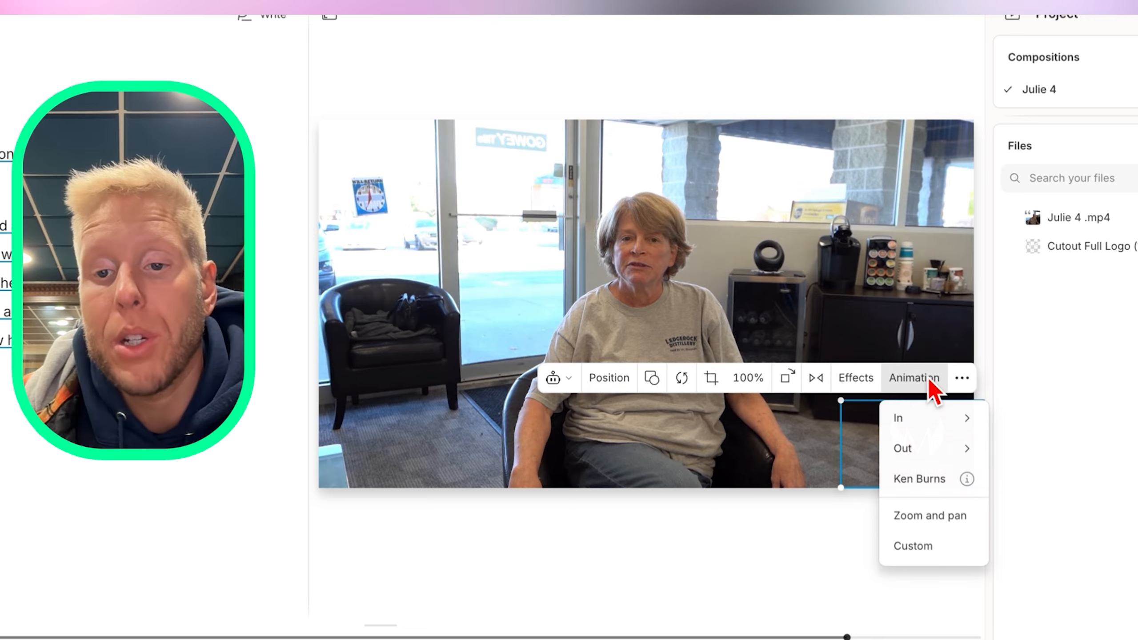
mouse_move(908, 417)
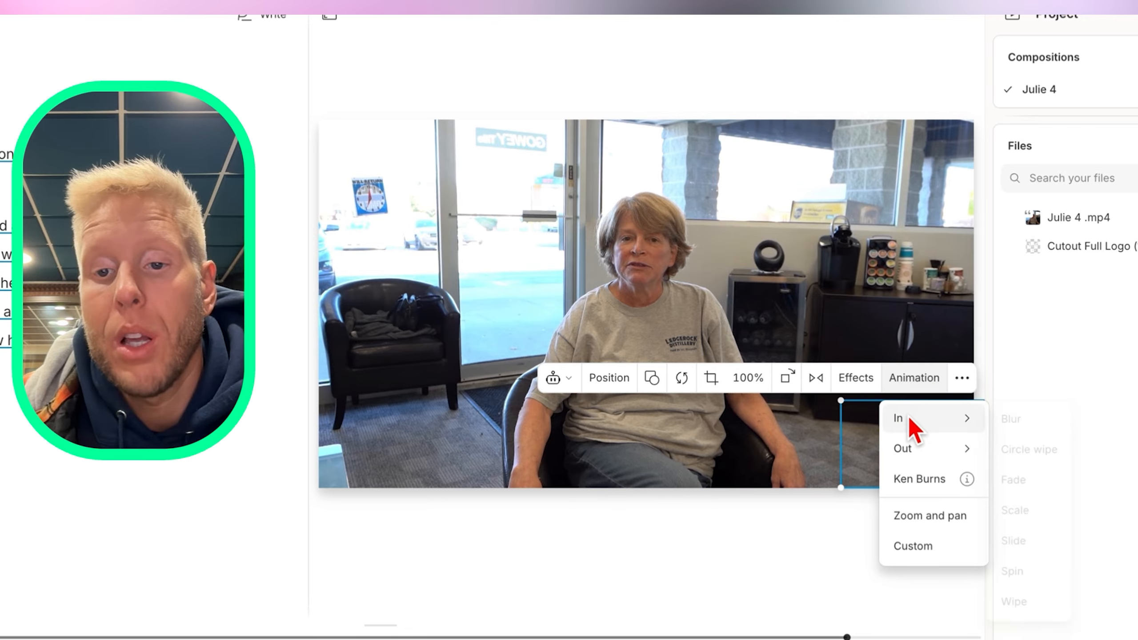
left_click(1037, 482)
left_click(1014, 493)
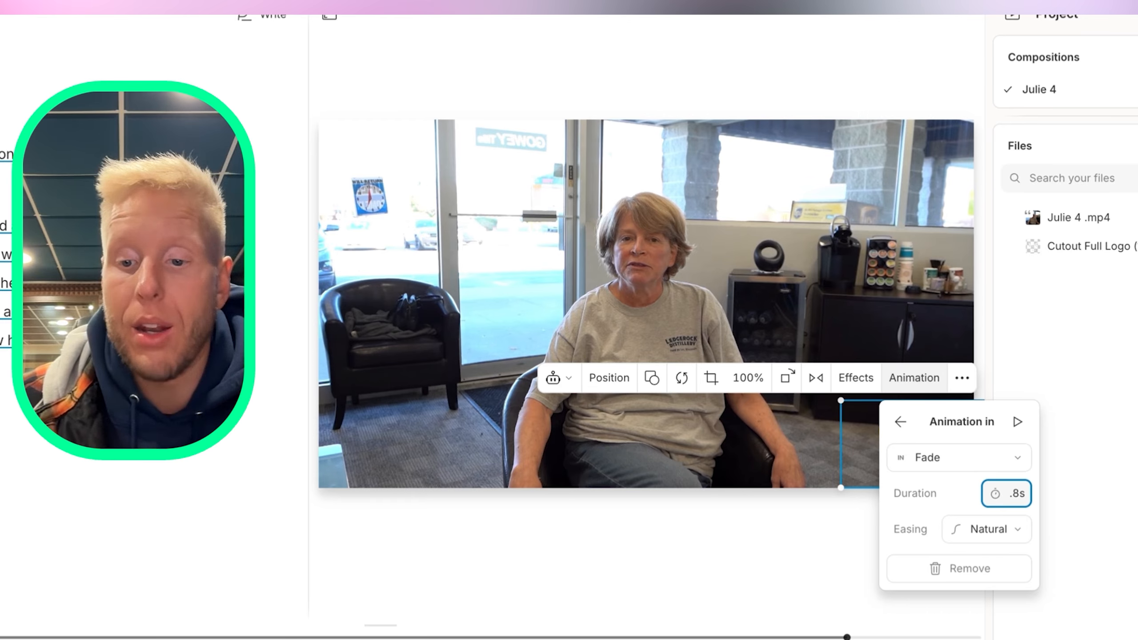
Compare the easing options for the logo's fade-in and set it to Speed up
left_click(972, 534)
left_click(1040, 412)
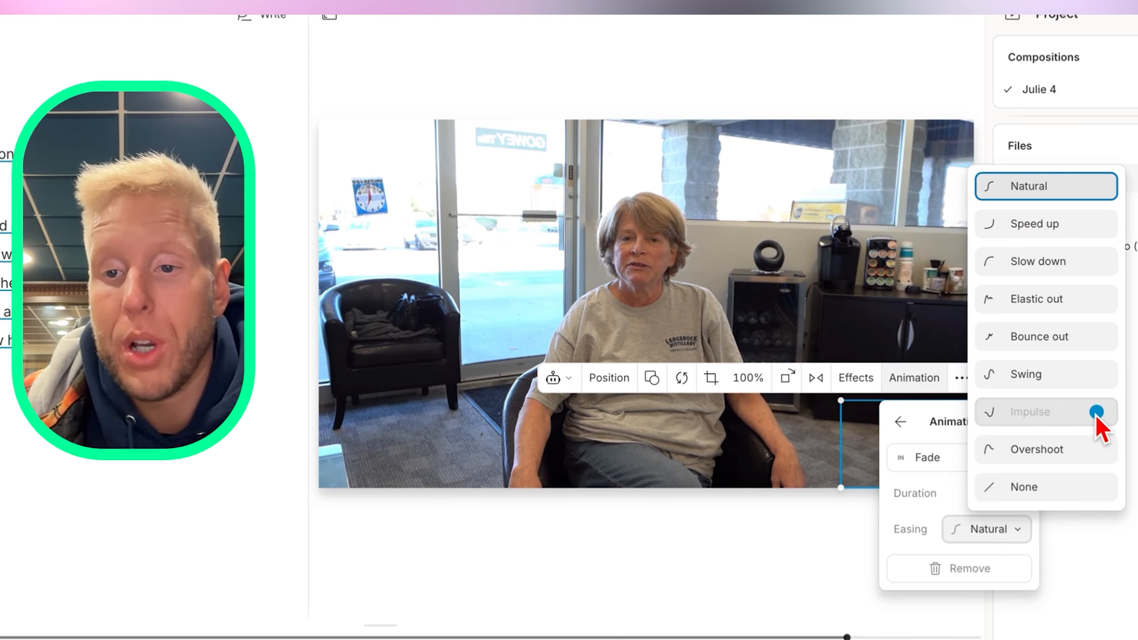
left_click(1015, 375)
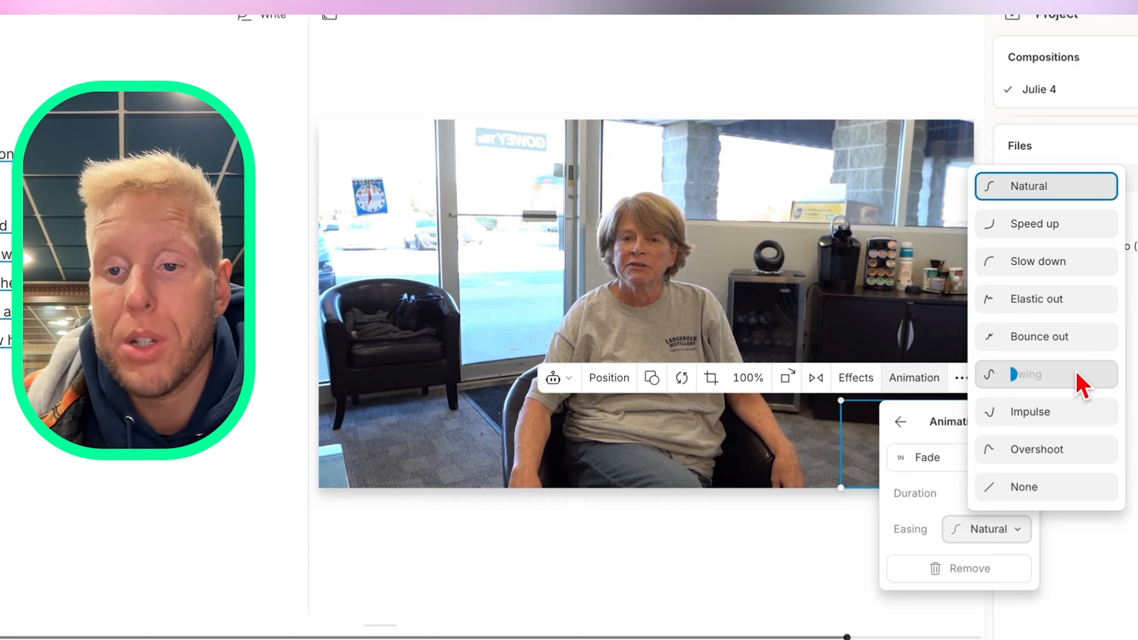
left_click(1077, 336)
left_click(1075, 309)
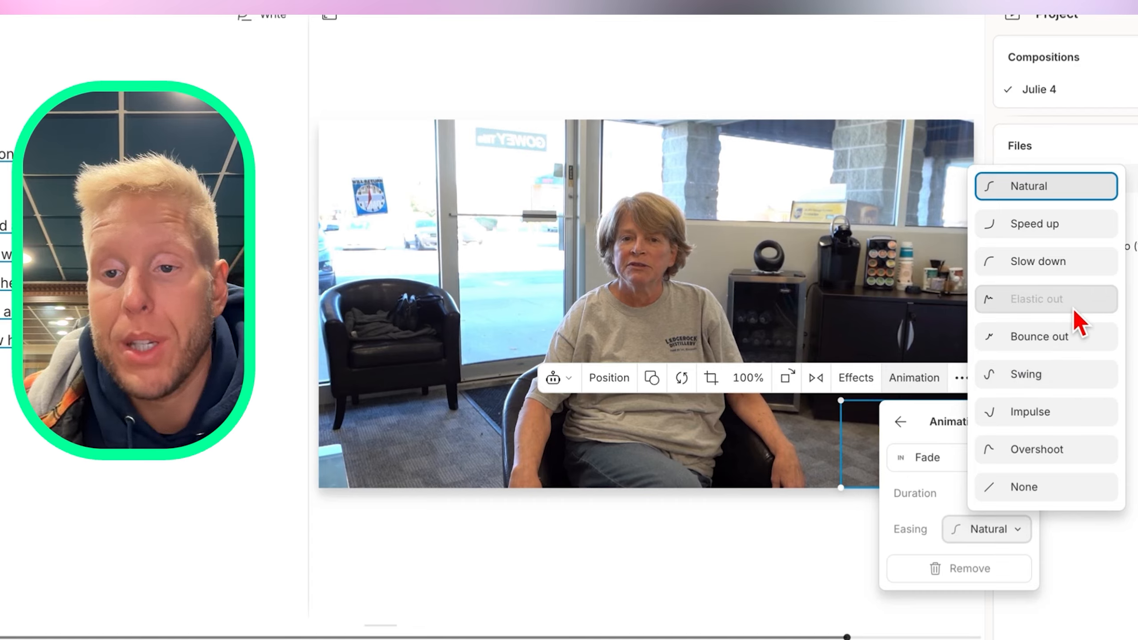
left_click(1066, 224)
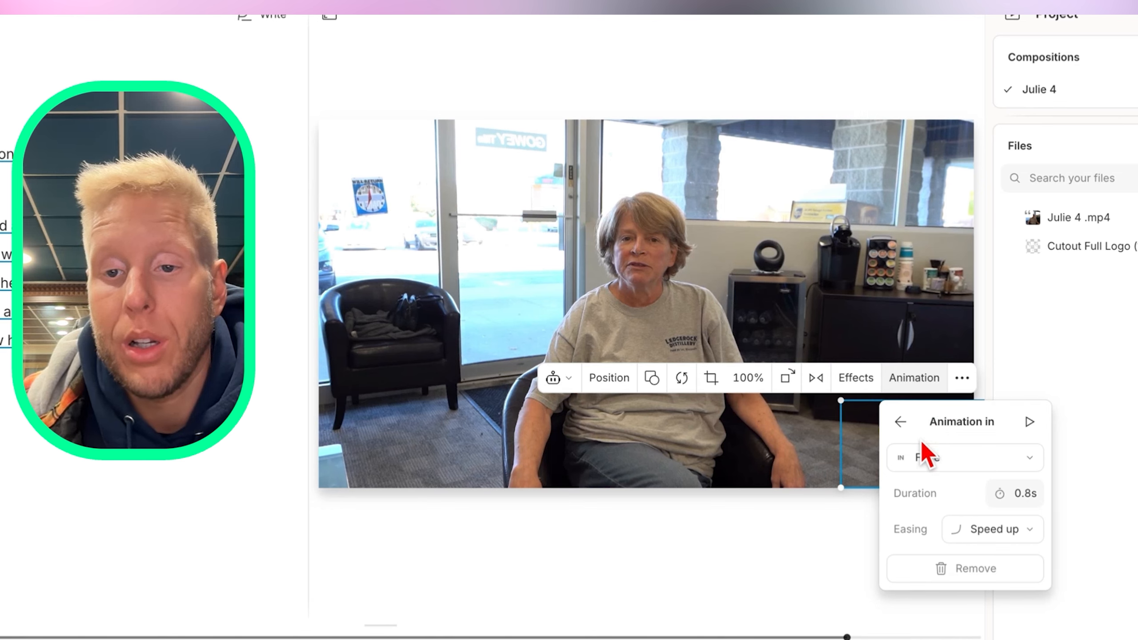
left_click(846, 444)
Add a Fade exit animation to the logo with a duration of 0.8 s
left_click(916, 386)
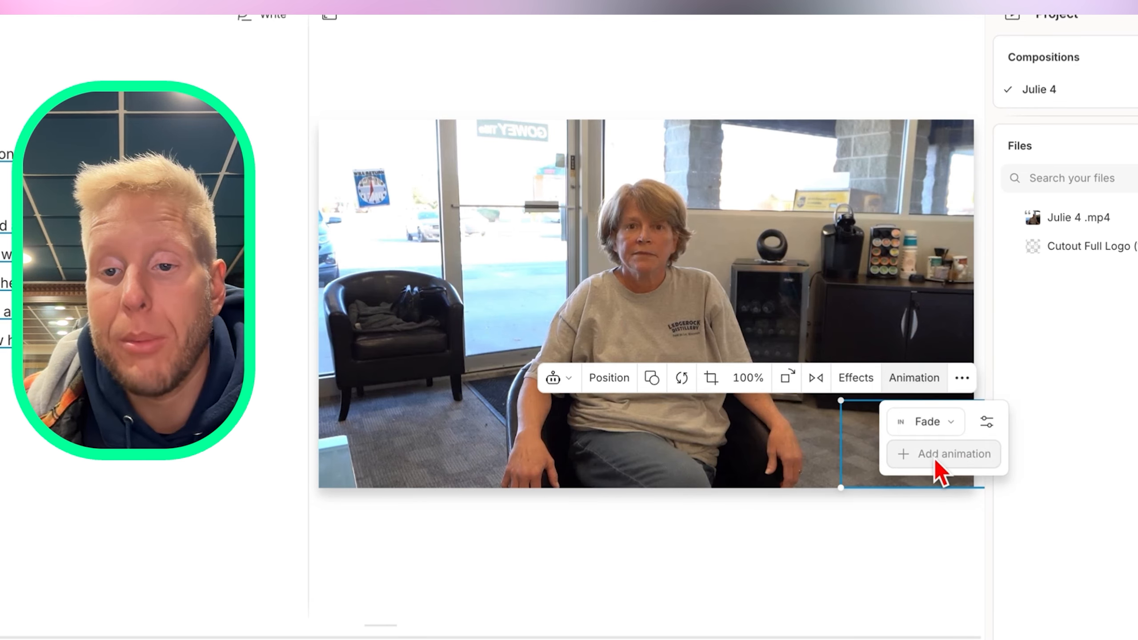
left_click(906, 461)
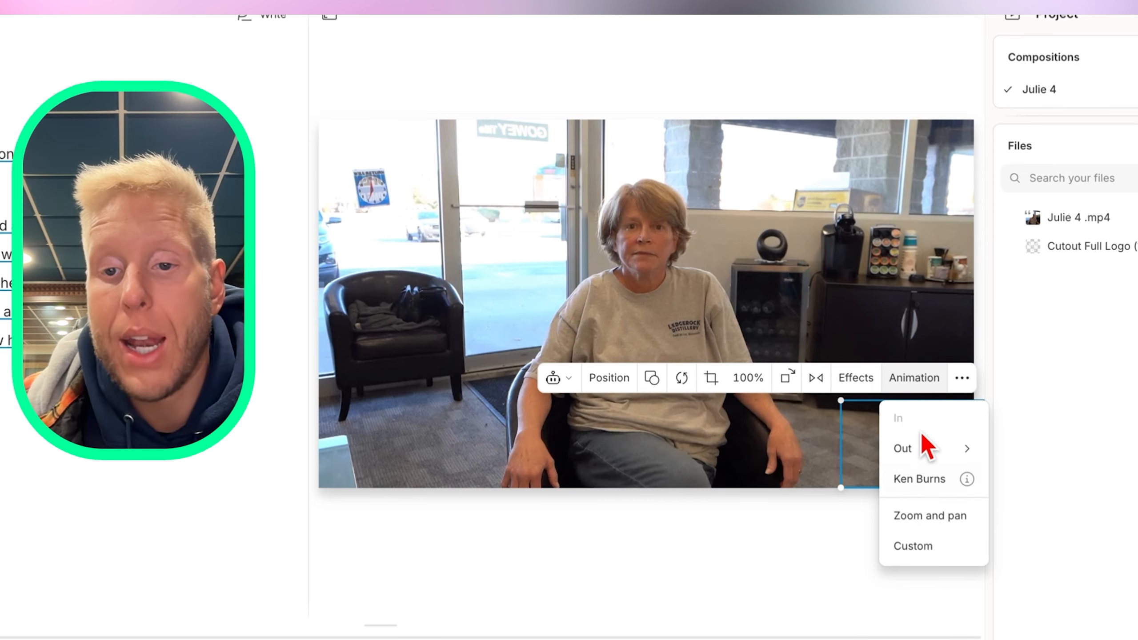
mouse_move(917, 455)
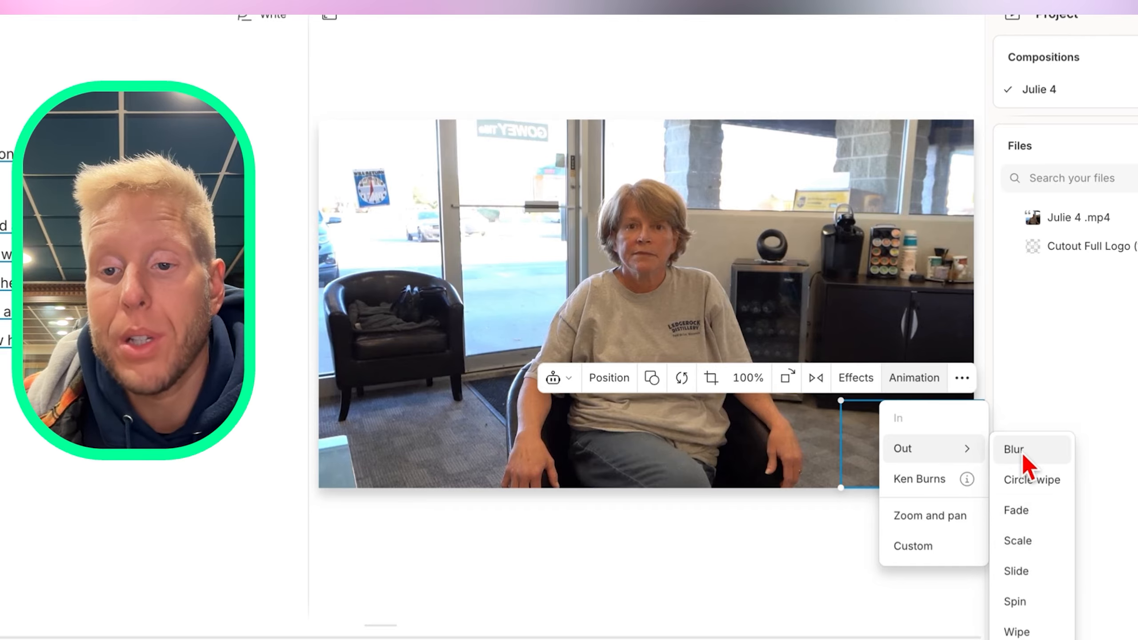
left_click(1016, 515)
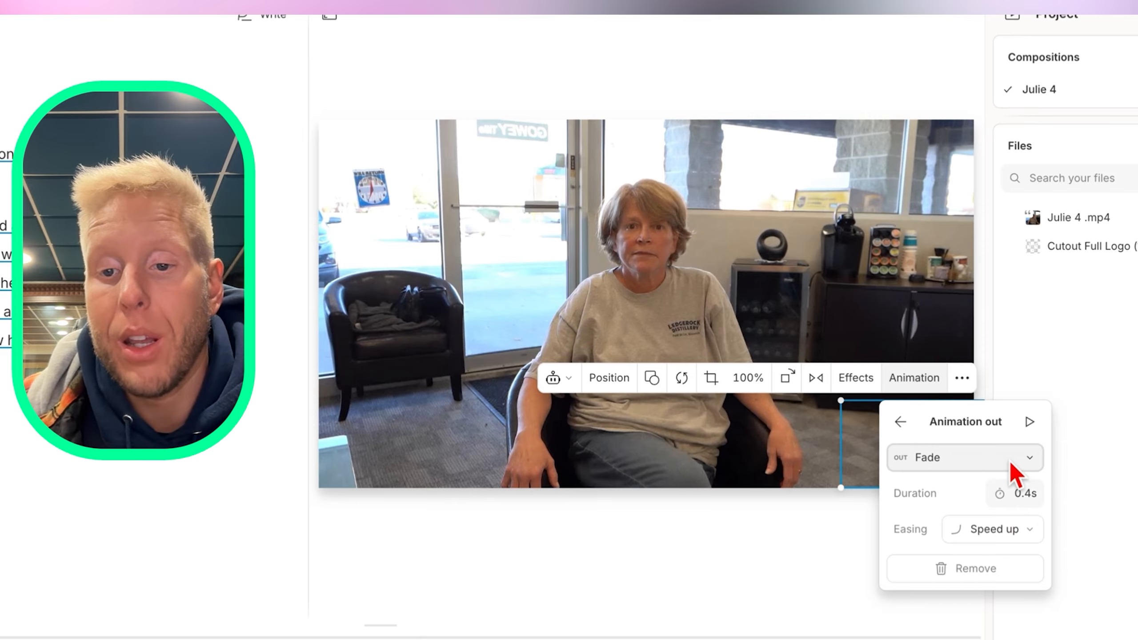
left_click(1020, 497)
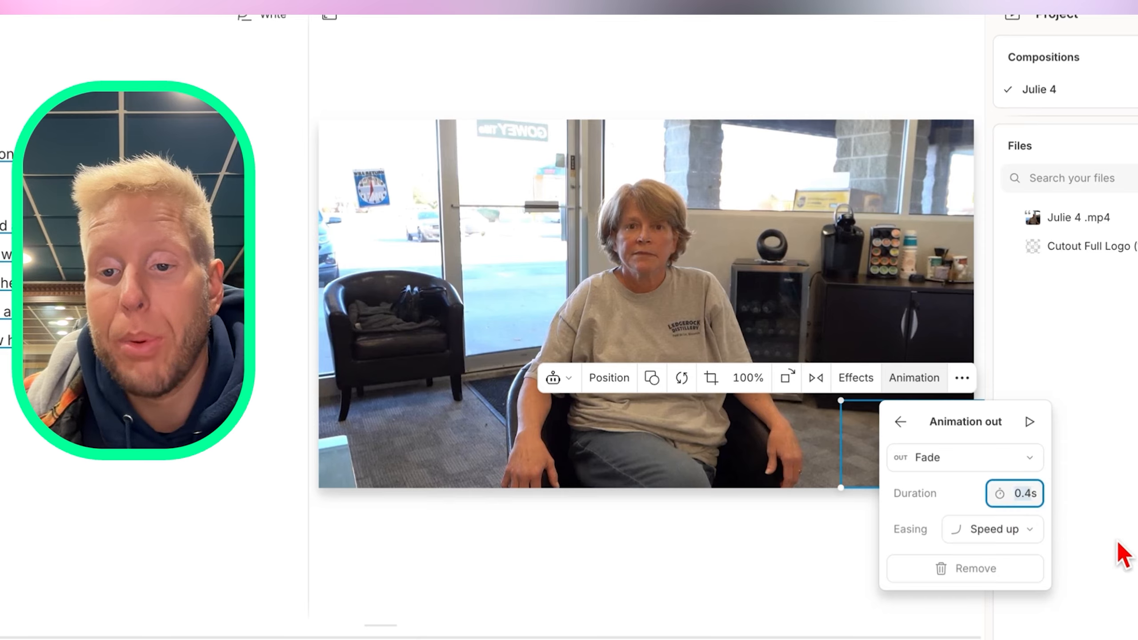
type(".8")
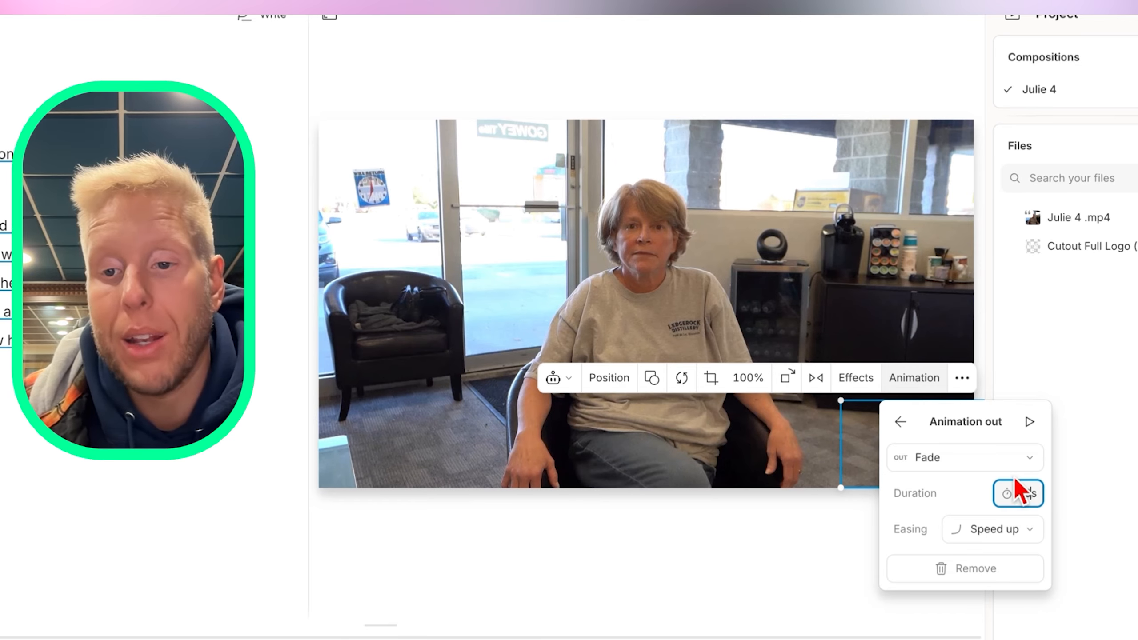
left_click(792, 558)
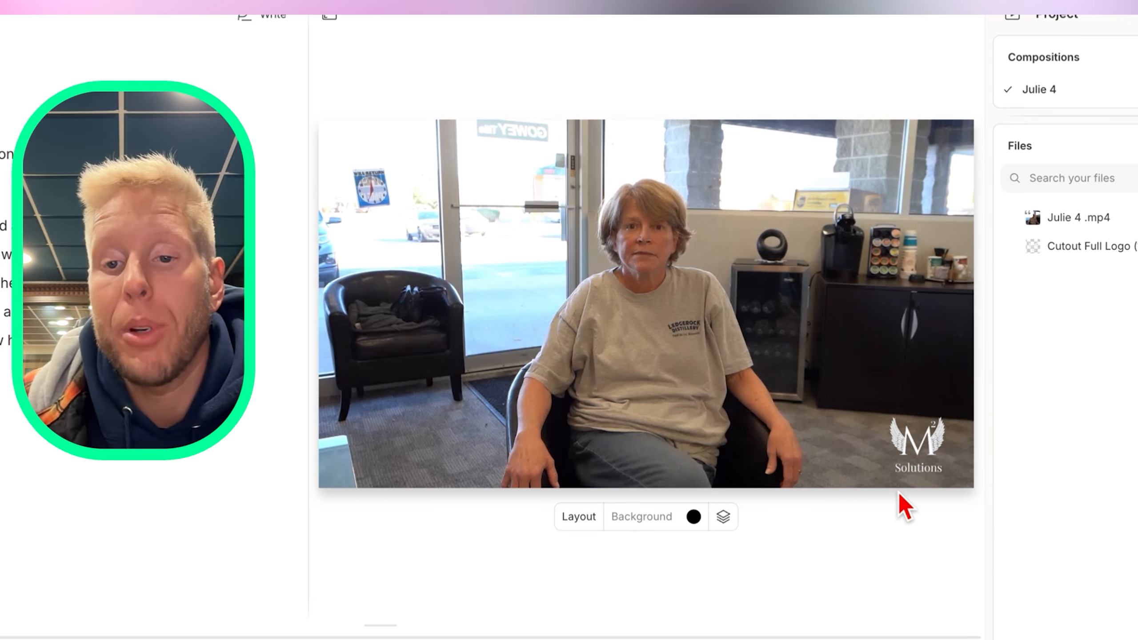
Play the composition from the beginning to check how the logo fades in
left_click(21, 570)
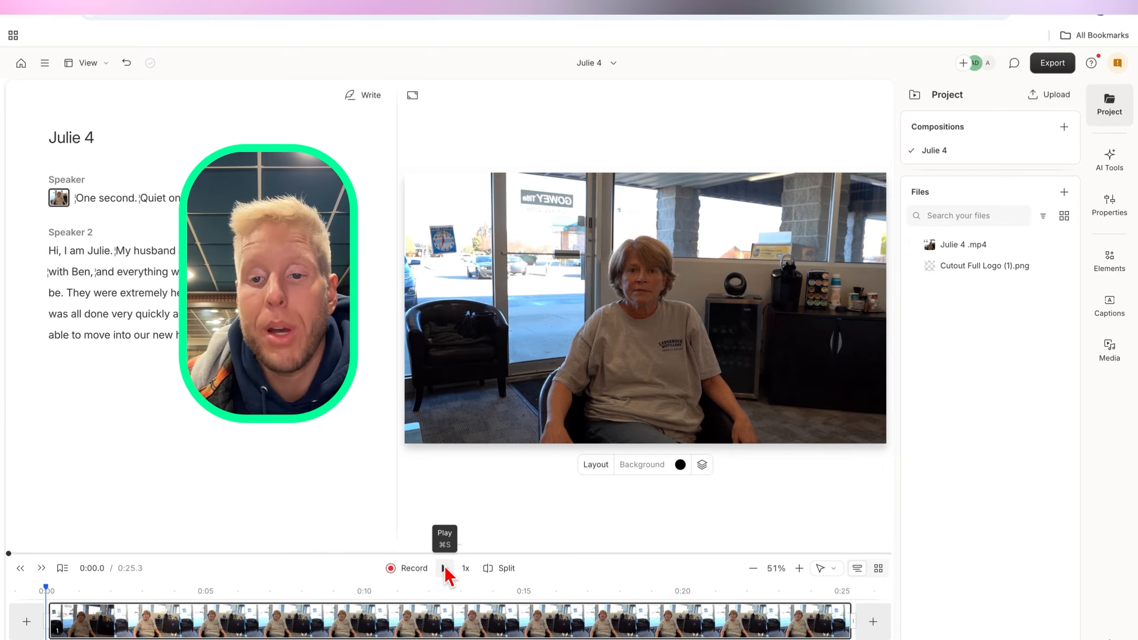
left_click(445, 569)
left_click(446, 568)
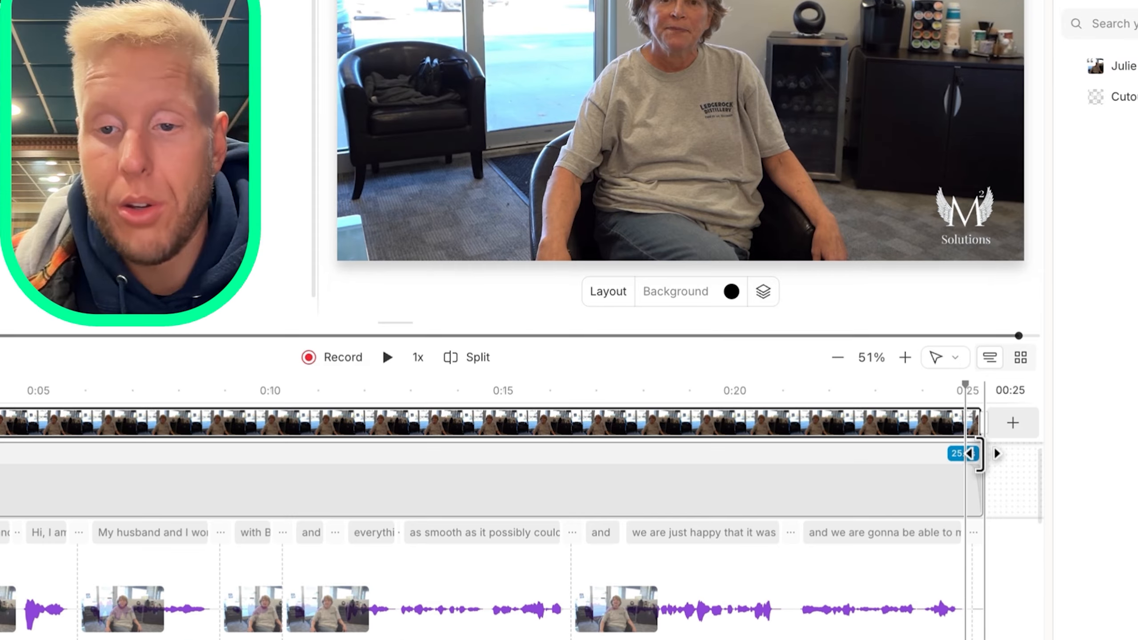
Trim the end of the logo layer to a length of 24.5 s and play the ending to check the fade-out
left_click_drag(983, 454, 955, 454)
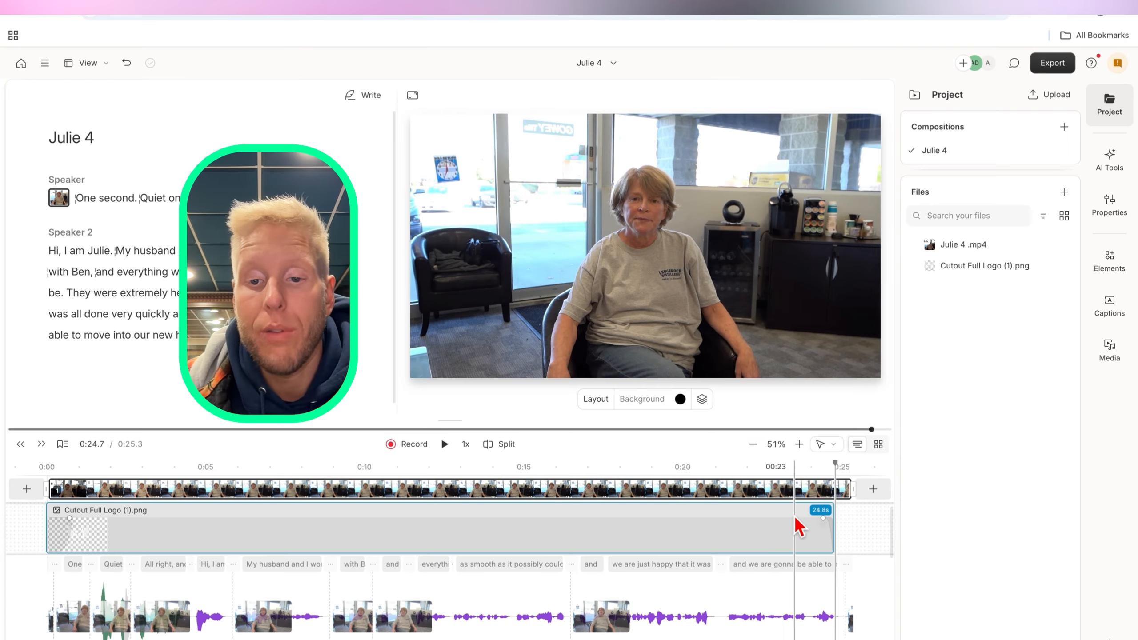
left_click(906, 485)
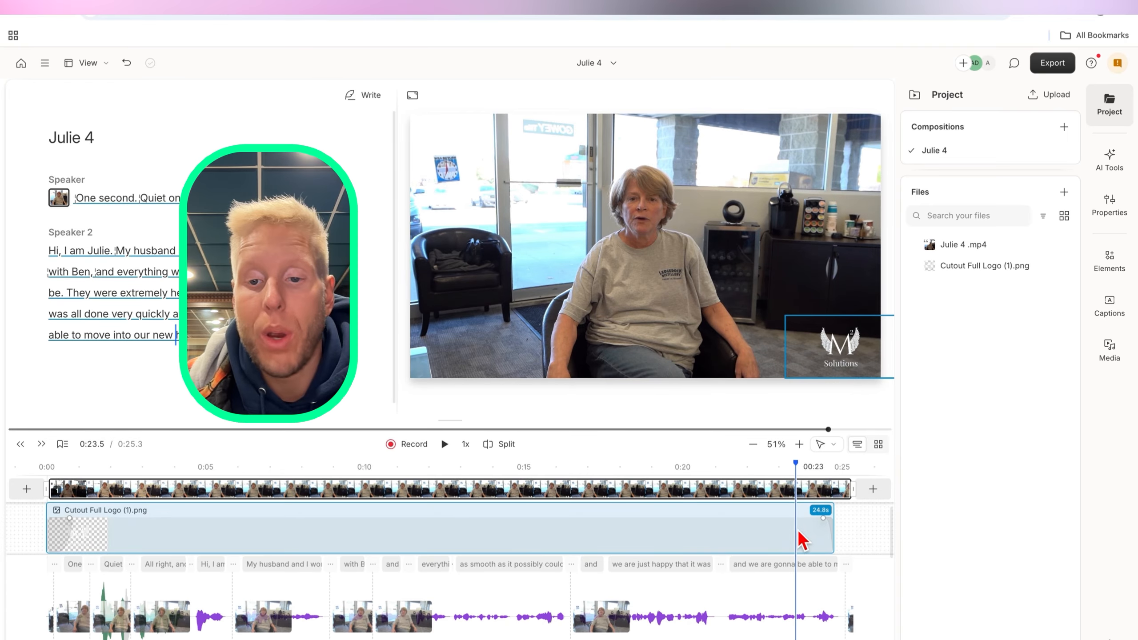
left_click(445, 444)
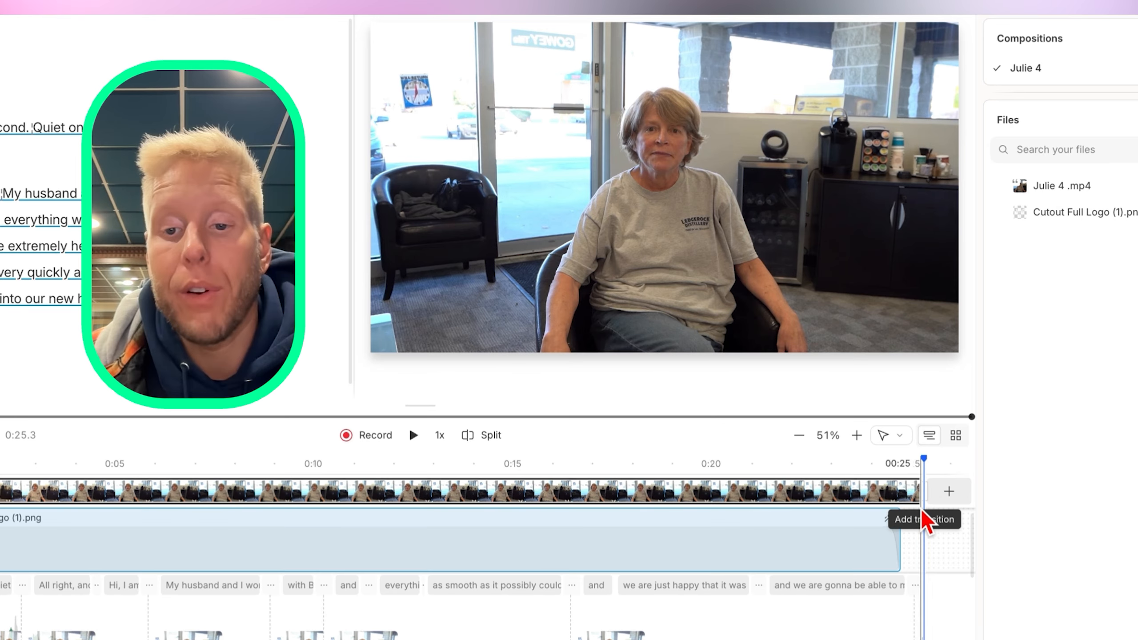
left_click_drag(895, 515, 889, 516)
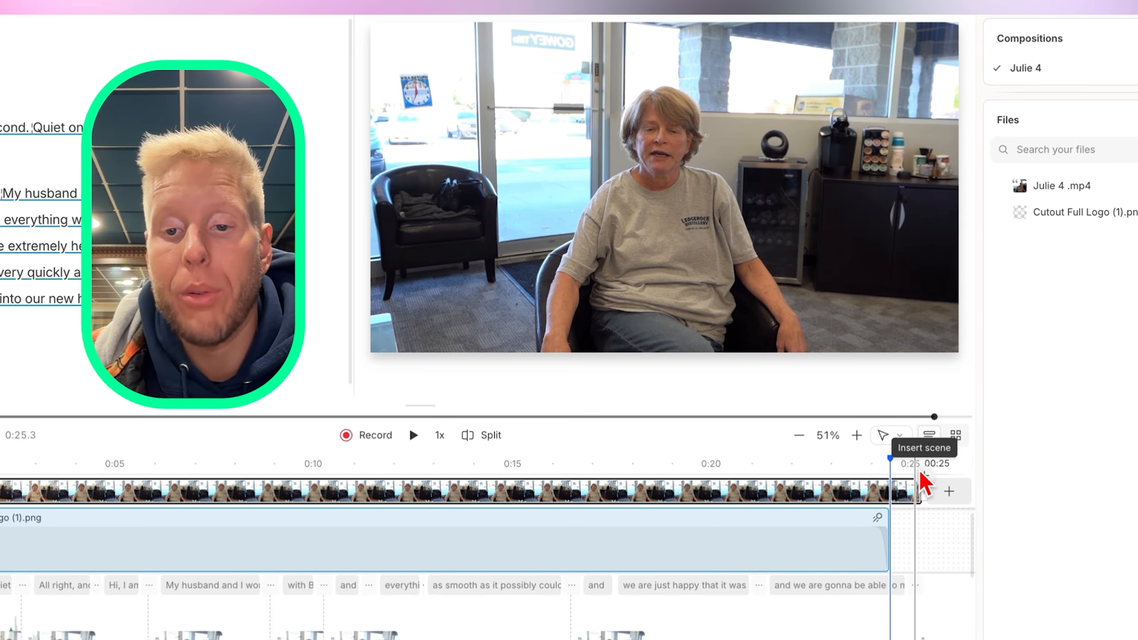
left_click(824, 486)
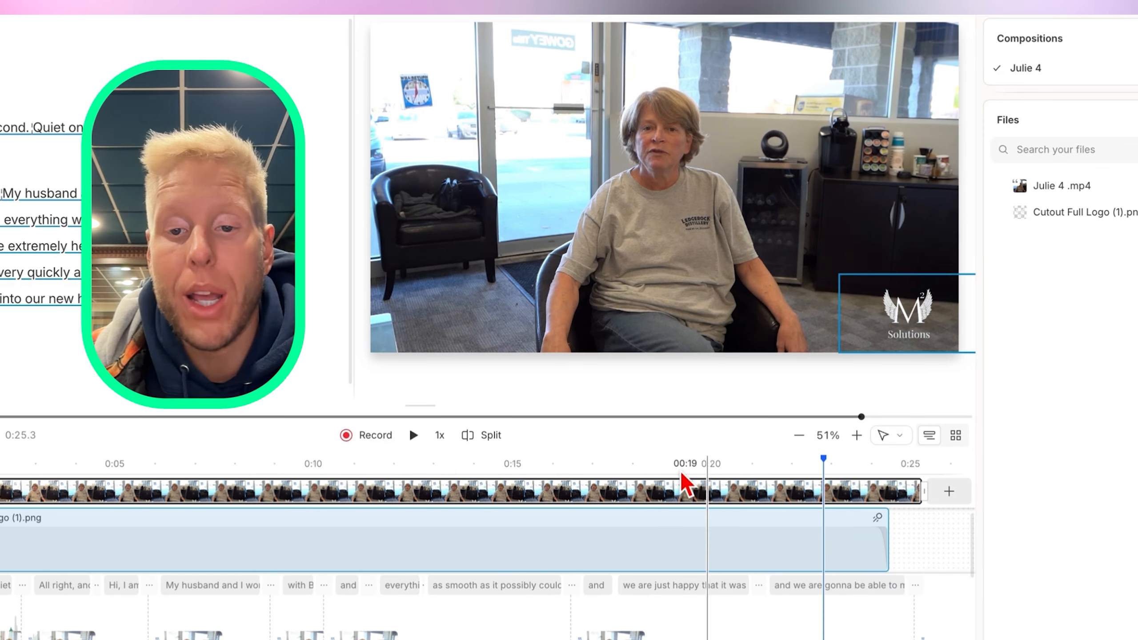
left_click(414, 436)
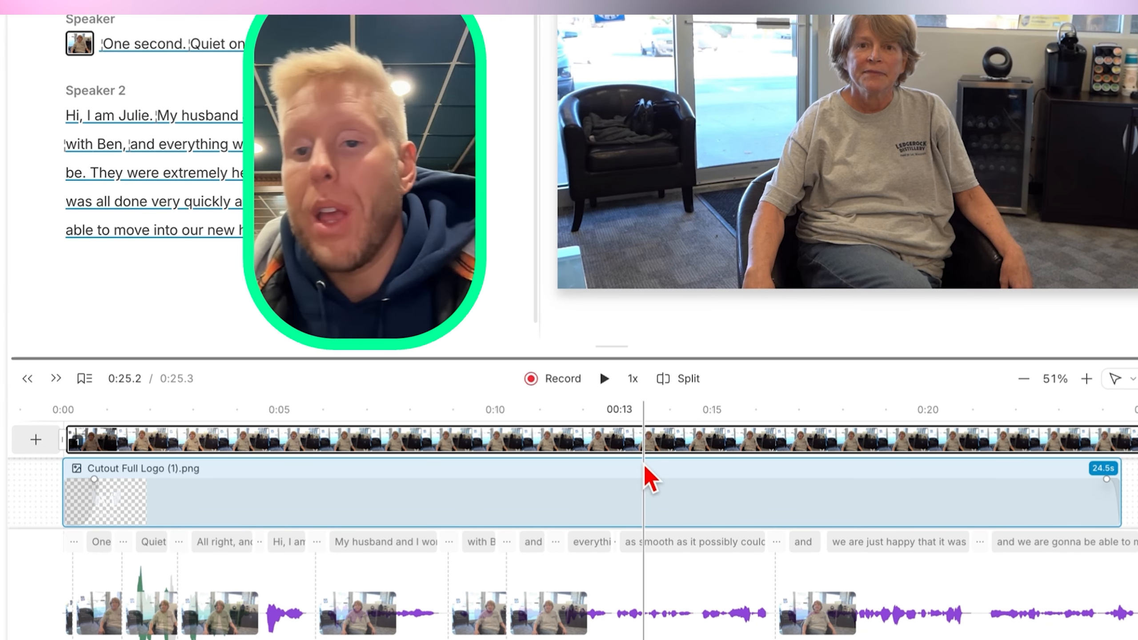
Trim the start of the logo layer to about 0:02.3 on the timeline and deselect it
left_click_drag(64, 469, 163, 469)
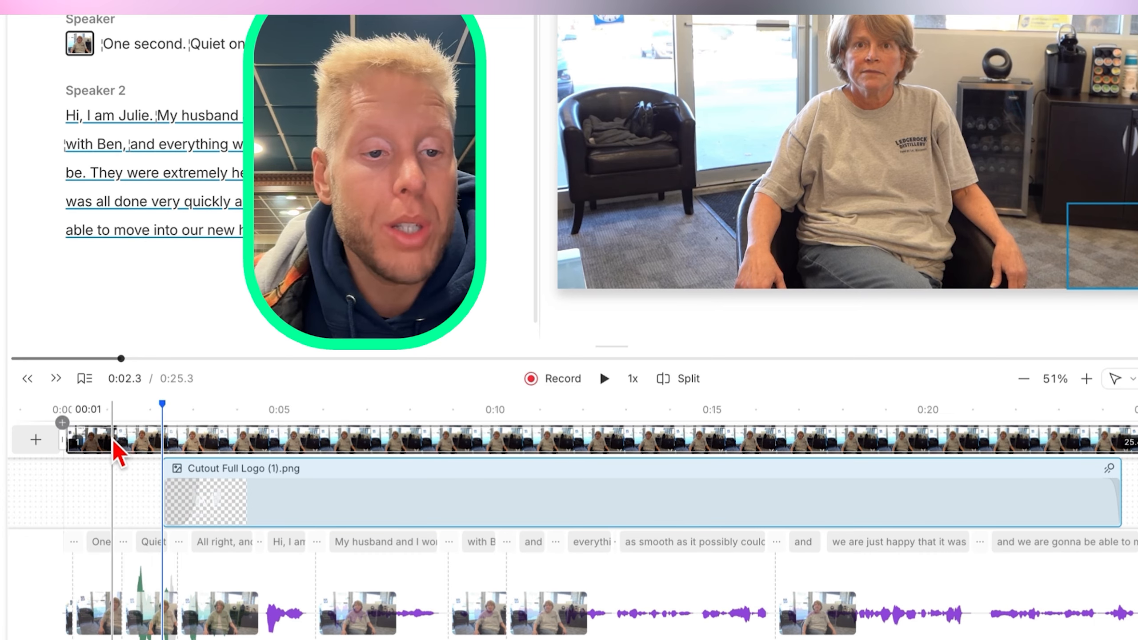
left_click(114, 512)
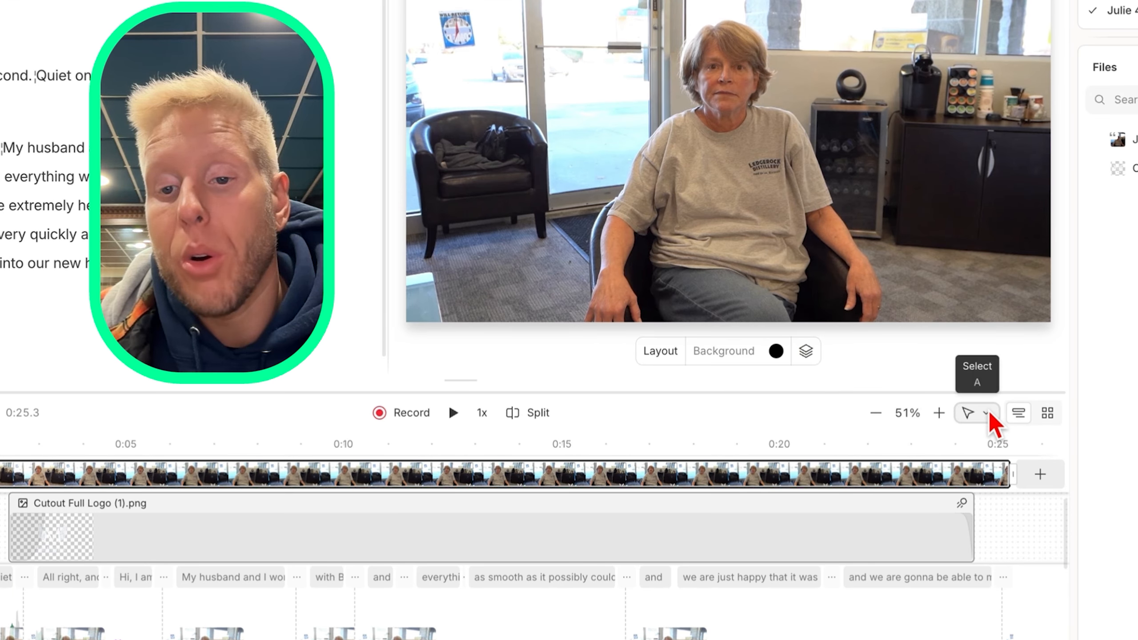
Use the Blade tool to cut away the opening talk before Speaker 2's introduction
left_click(987, 414)
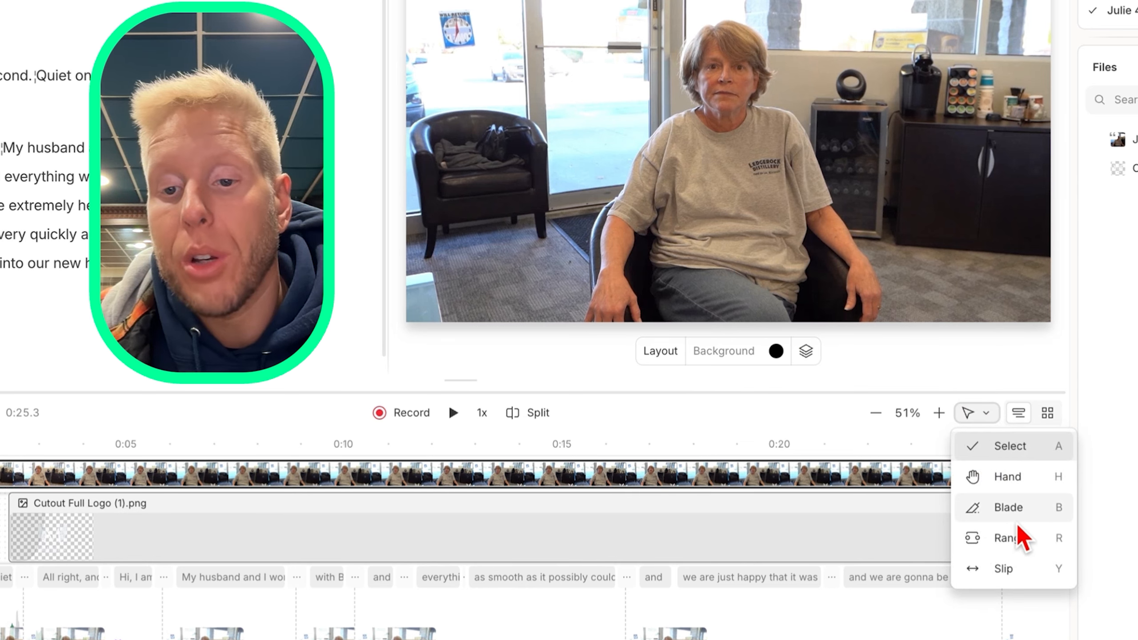
left_click(1014, 511)
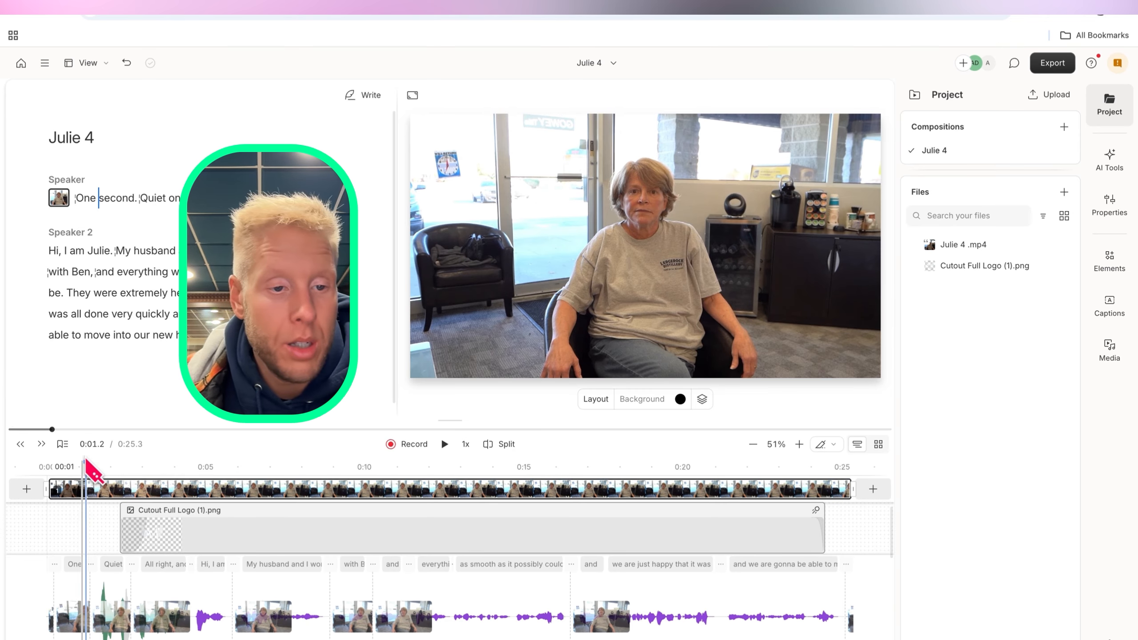
key("space")
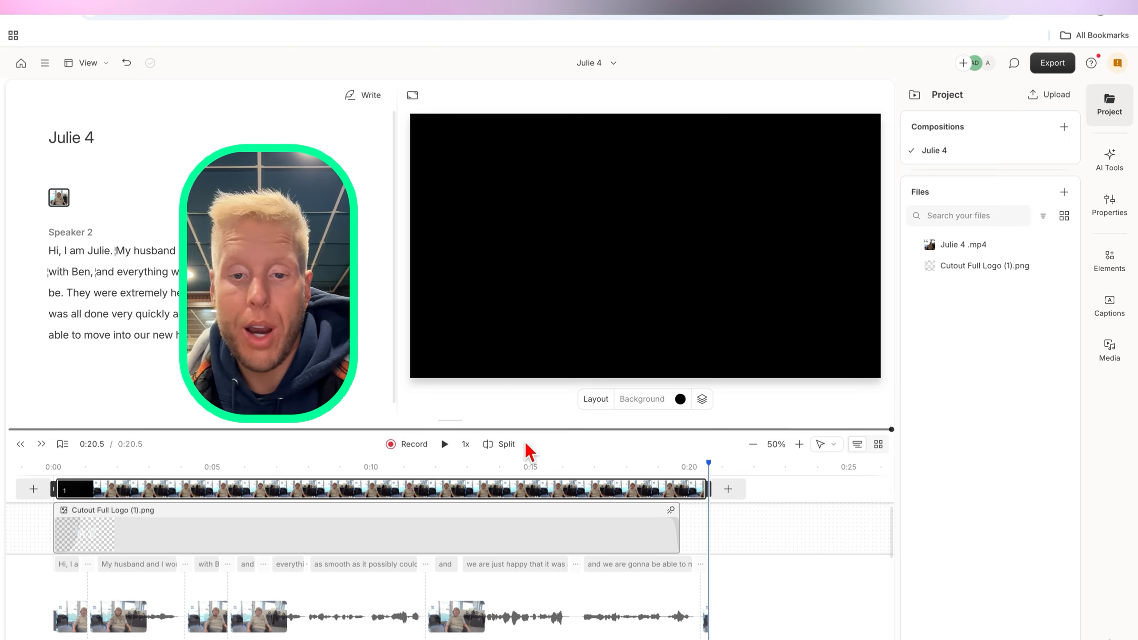
Enlarge the video clip beyond the frame edges and reposition it for a tighter shot of the speaker
left_click(568, 469)
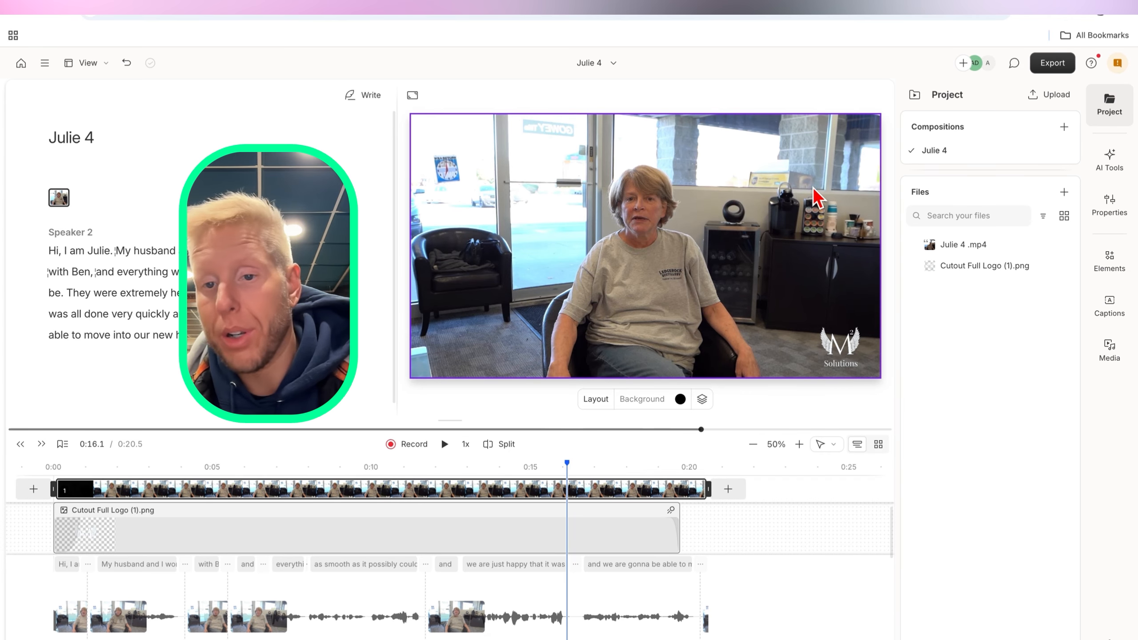
left_click(608, 157)
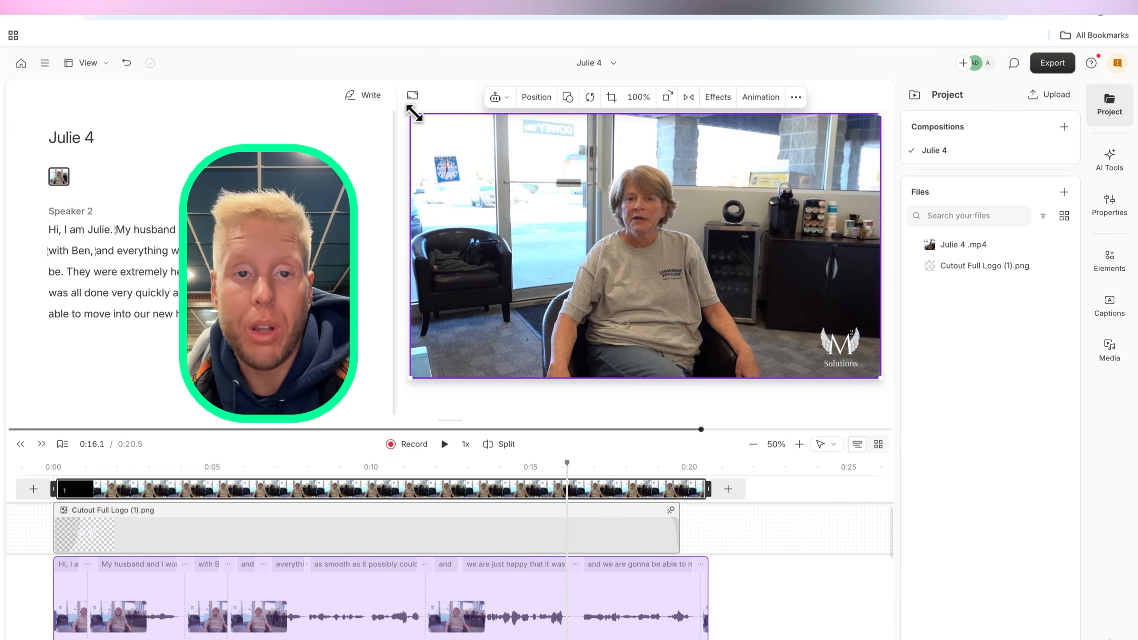
left_click_drag(414, 115, 383, 102)
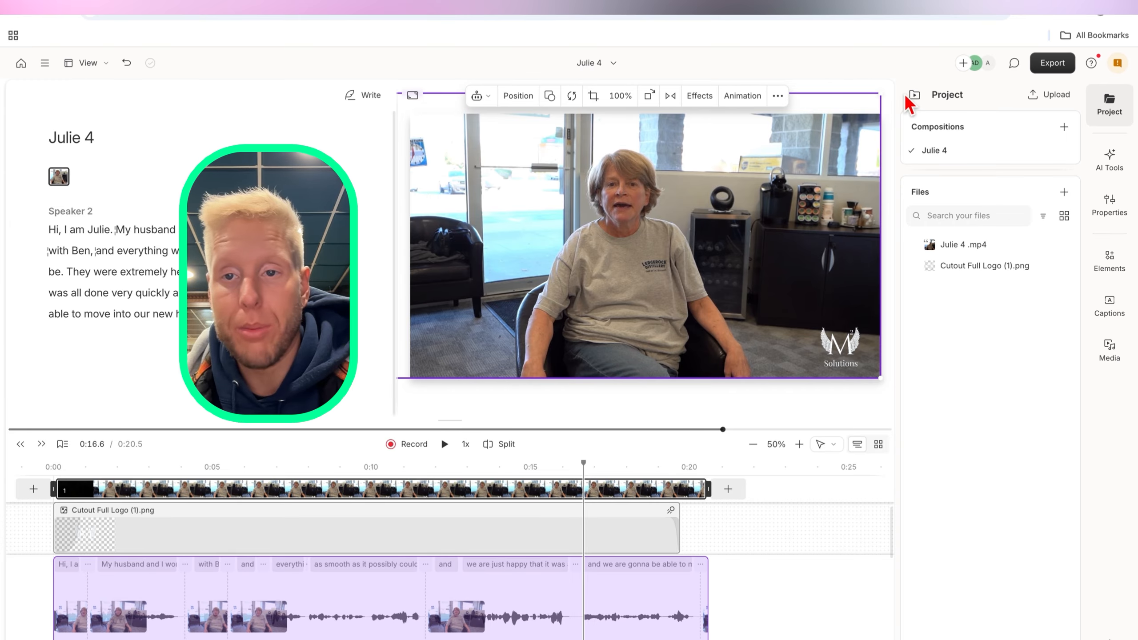
left_click_drag(881, 92, 904, 89)
mouse_move(660, 209)
left_mouse_down()
mouse_move(634, 209)
mouse_move(640, 219)
left_mouse_up()
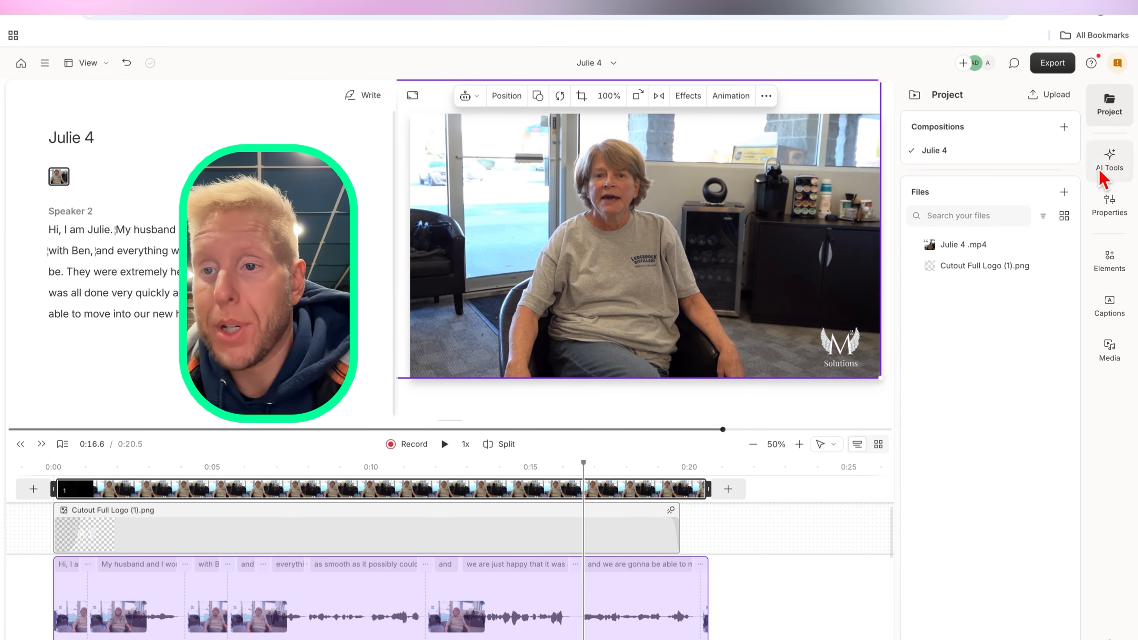
Add captions in the Karaoke classic style to all scenes
left_click(1110, 161)
left_click(1109, 305)
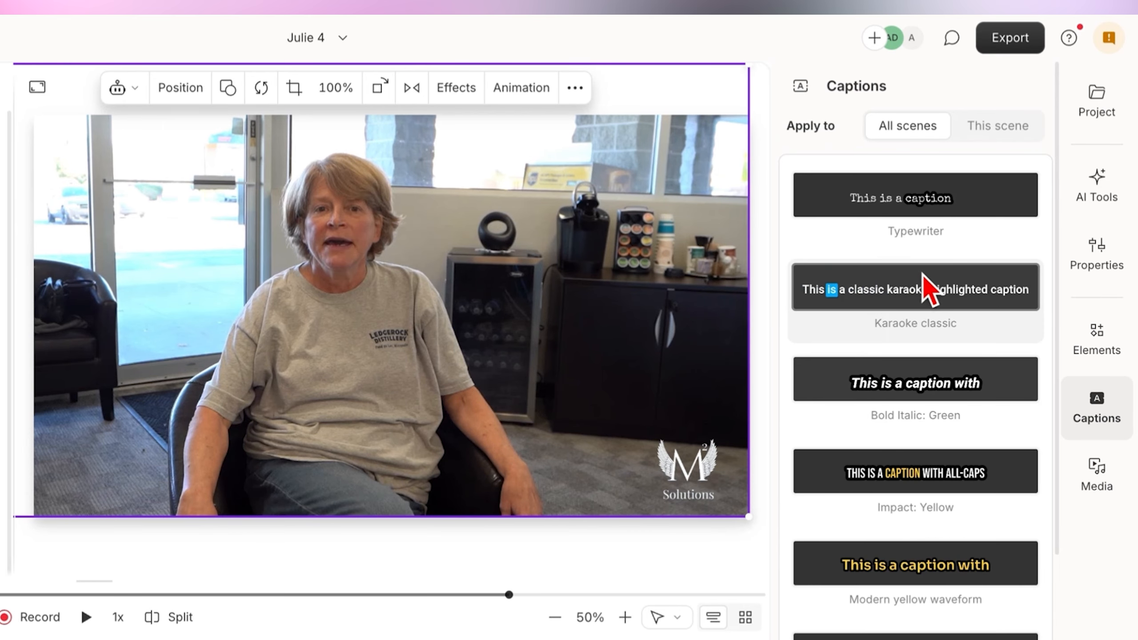
left_click(926, 288)
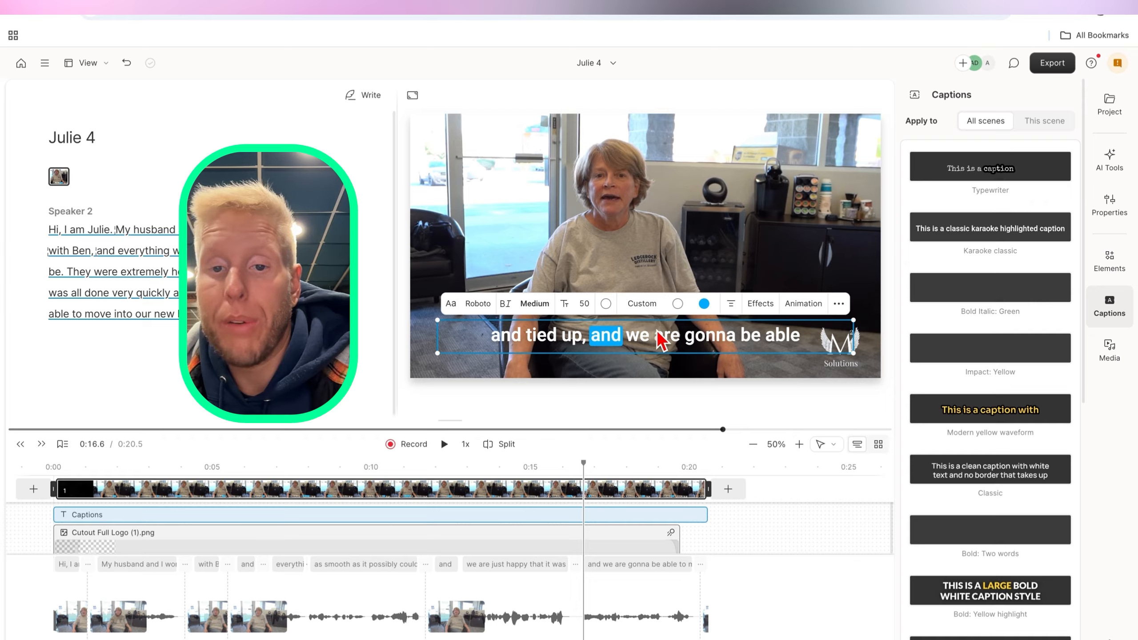
Change the caption text case to uppercase in the advanced text settings
left_click(839, 305)
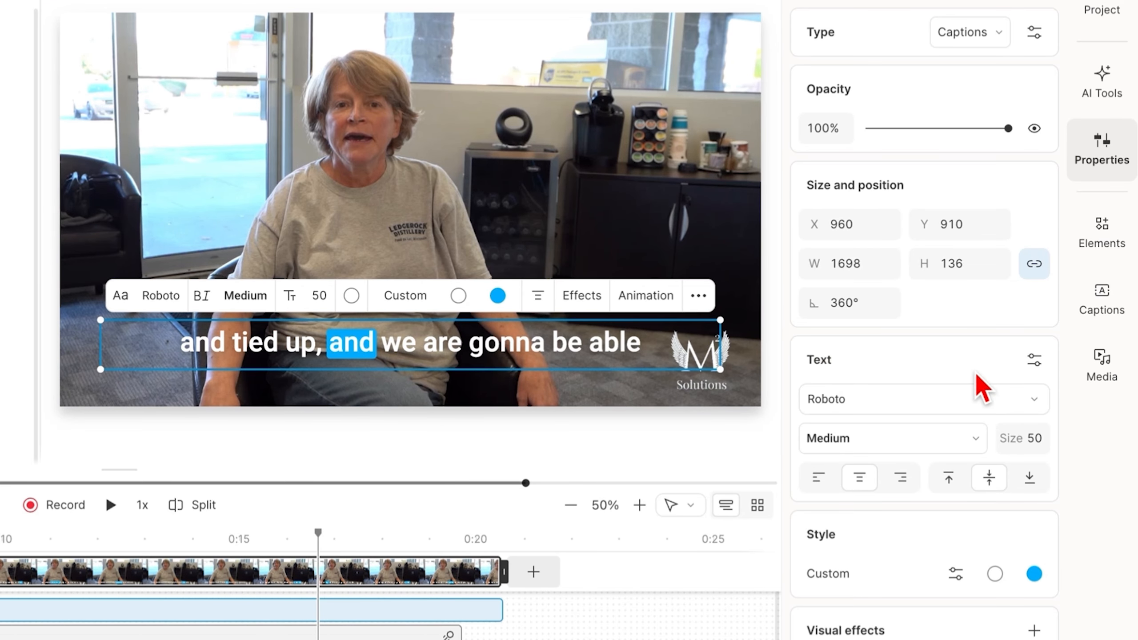
left_click(1034, 360)
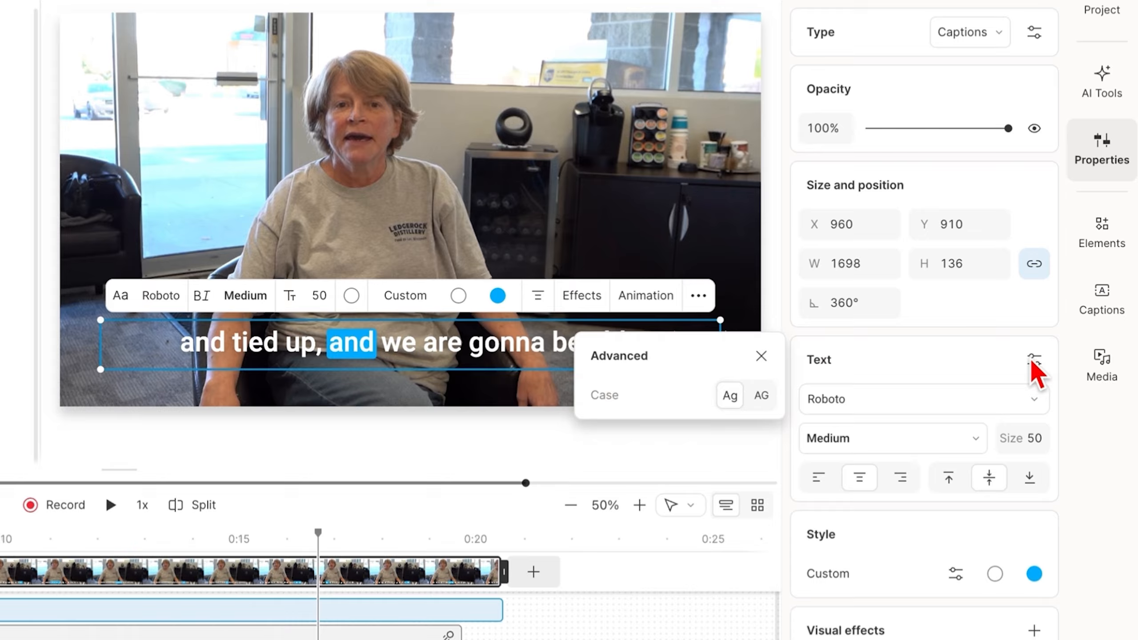
left_click(762, 396)
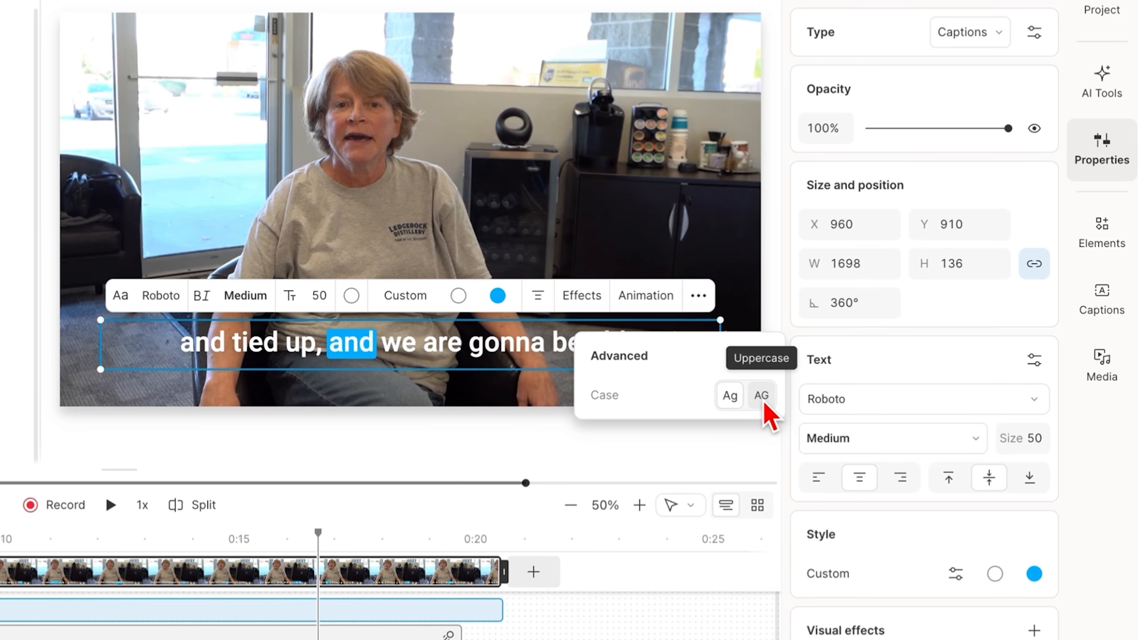
left_click(869, 358)
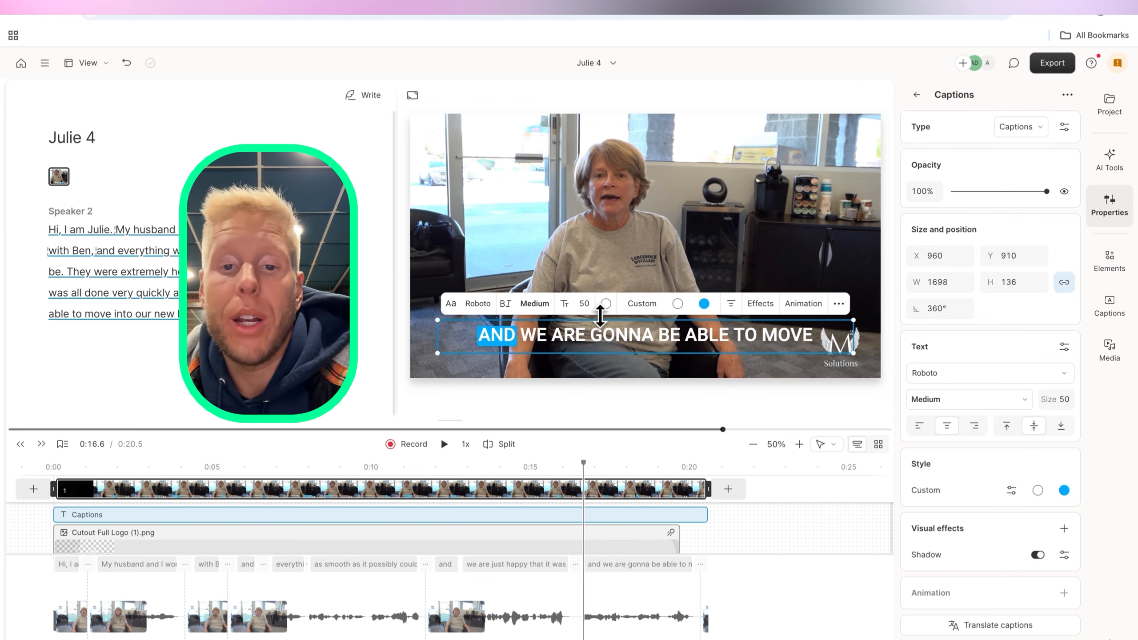
Set the caption font size to 30 and deselect the captions
left_click(315, 299)
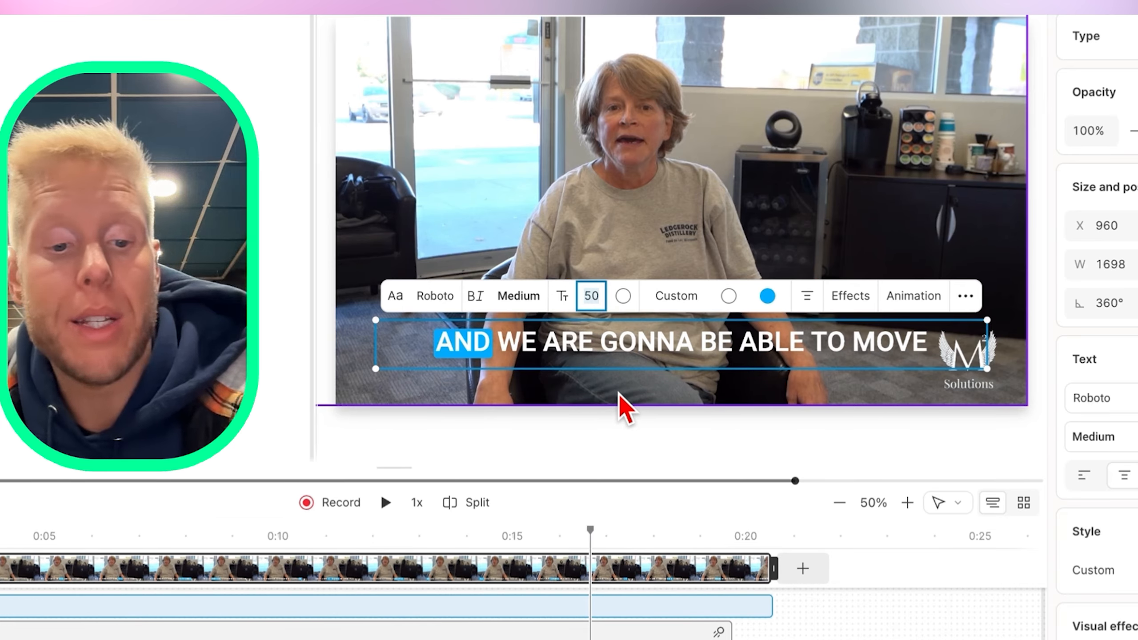
type("30")
key("Return")
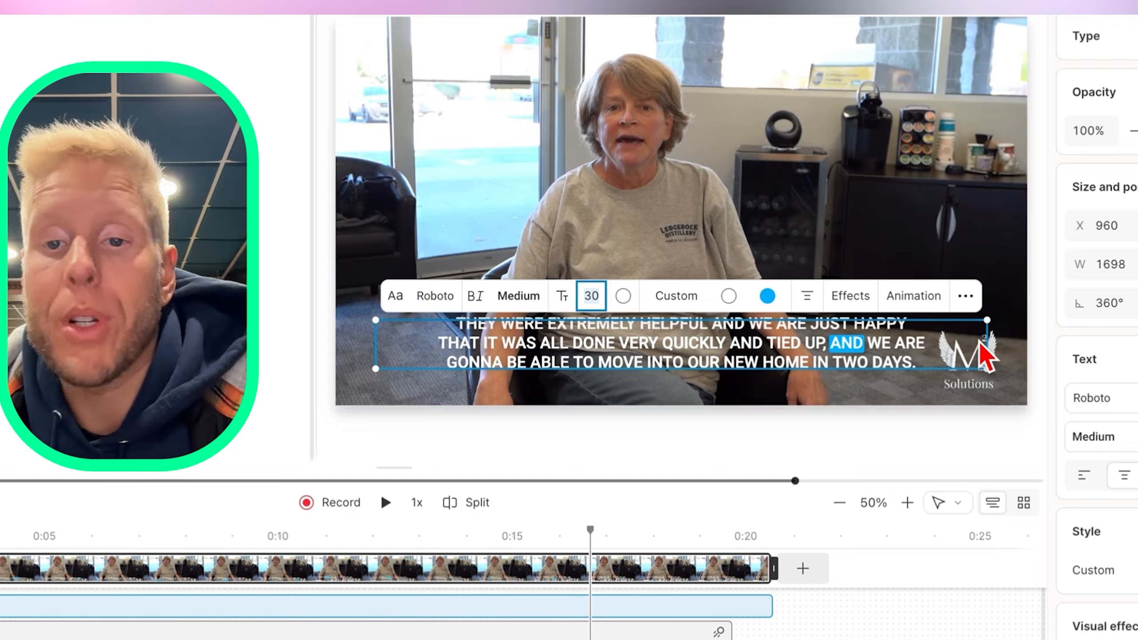
left_click(981, 466)
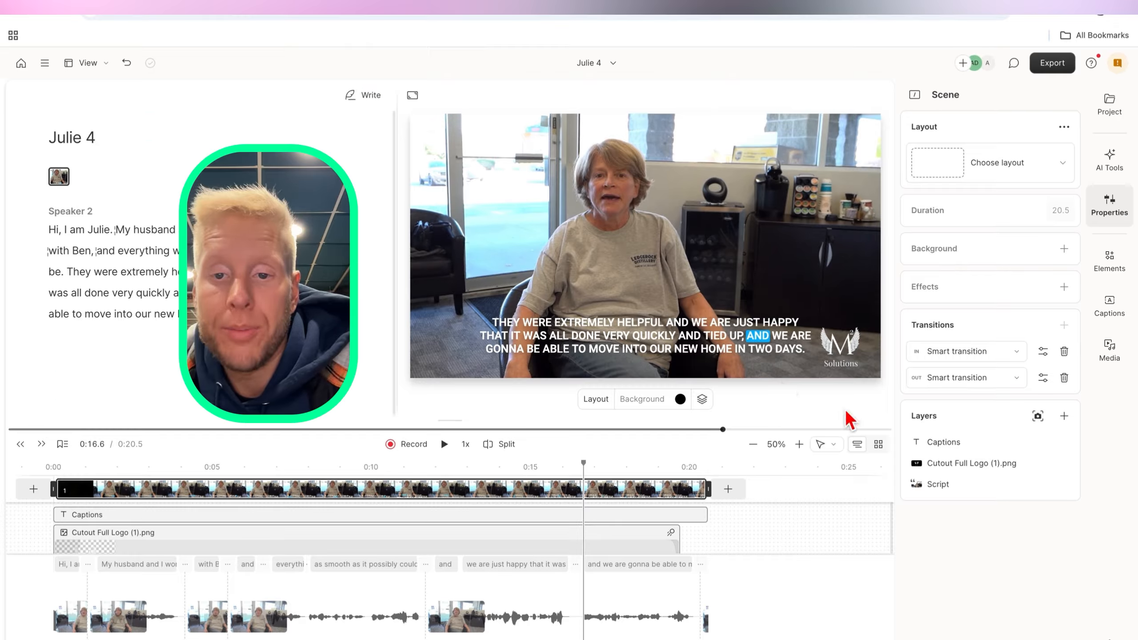
Shrink the caption box to a single line 1378 wide, clear of the logo, and move it closer to the frame's lower edge
left_click(690, 349)
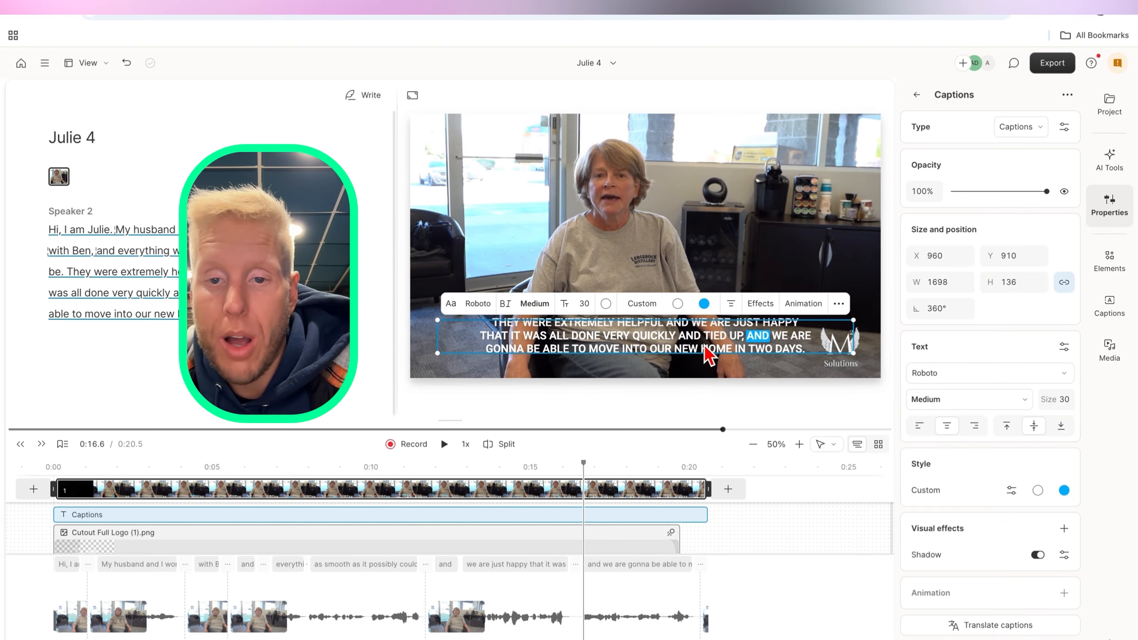
left_click_drag(690, 352, 692, 337)
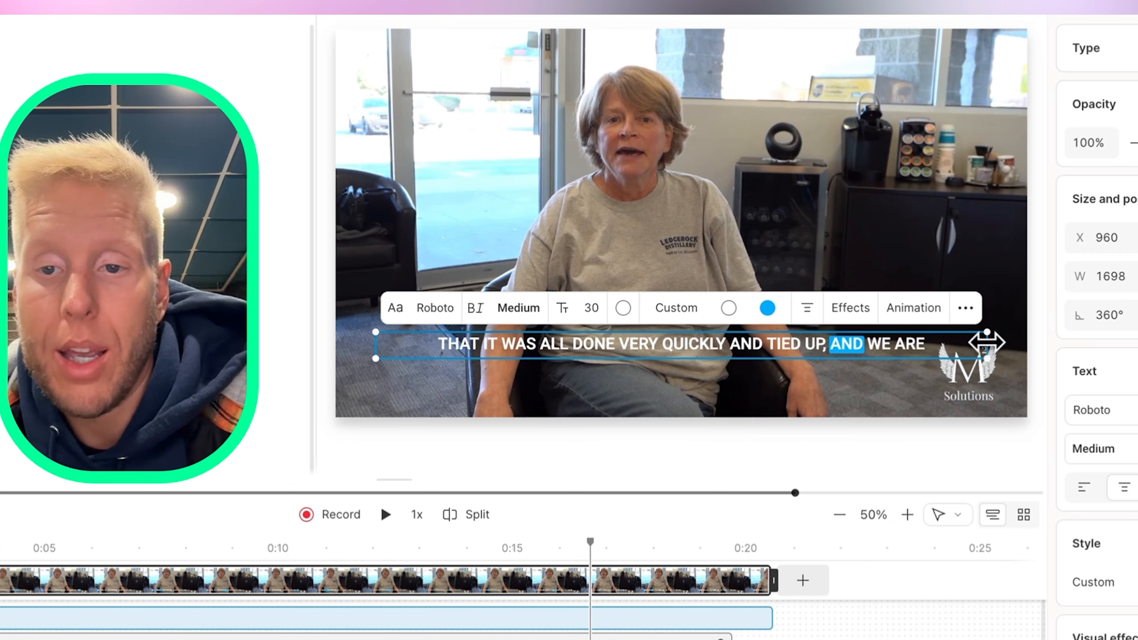
left_click_drag(851, 327, 798, 325)
left_click_drag(904, 337, 870, 344)
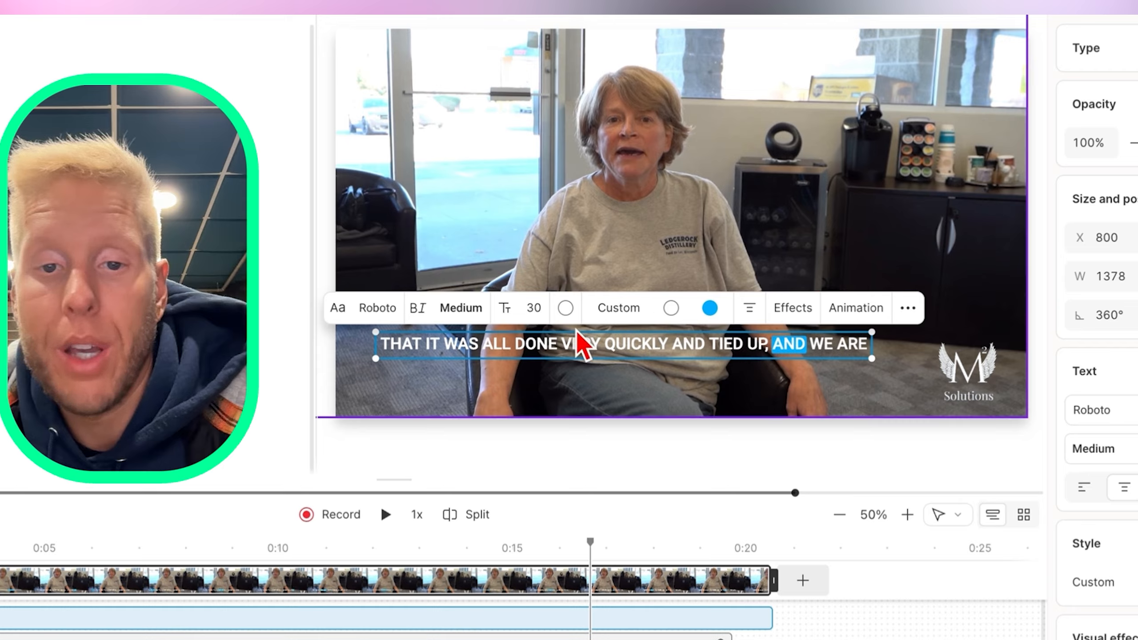
left_click_drag(584, 341, 586, 381)
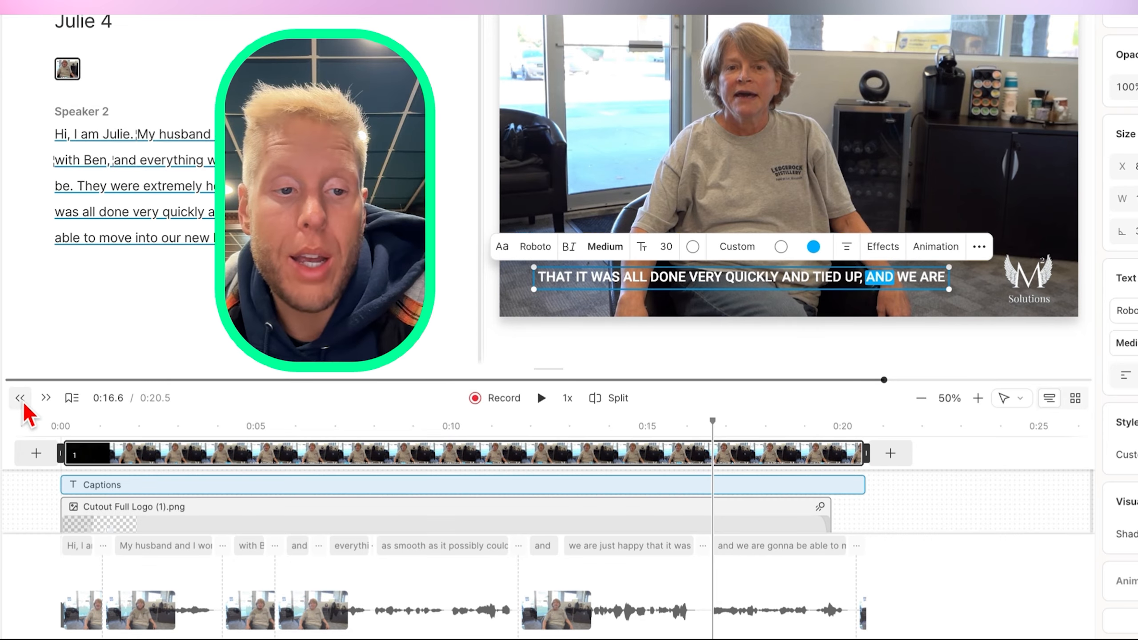
Play the video from the start and return to its first second to examine how short captions are placed
left_click(23, 404)
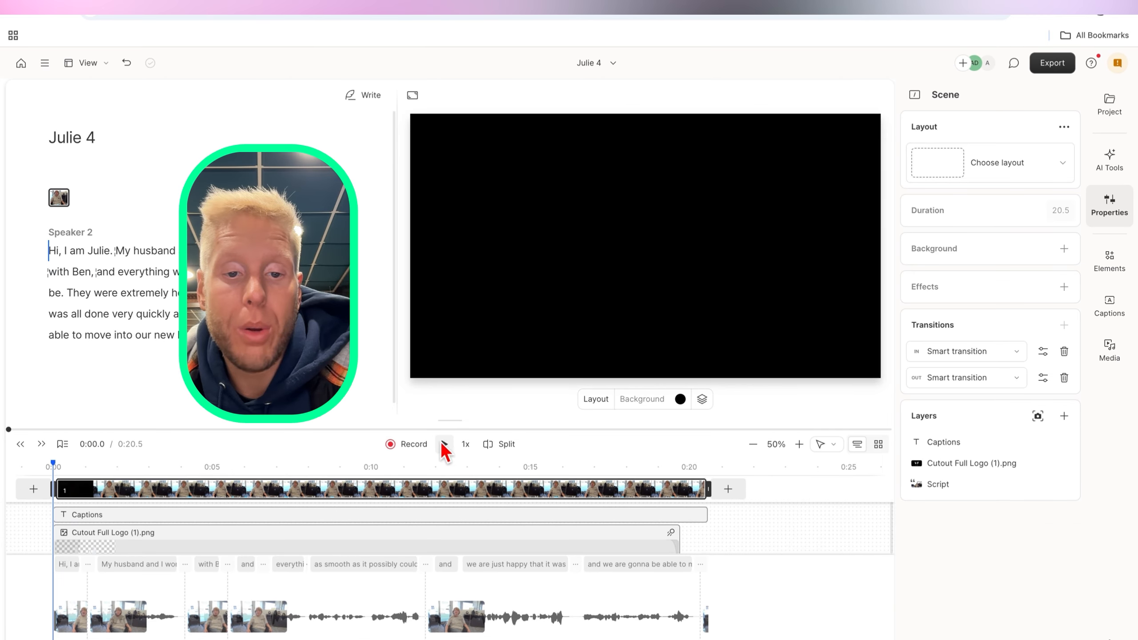
left_click(442, 444)
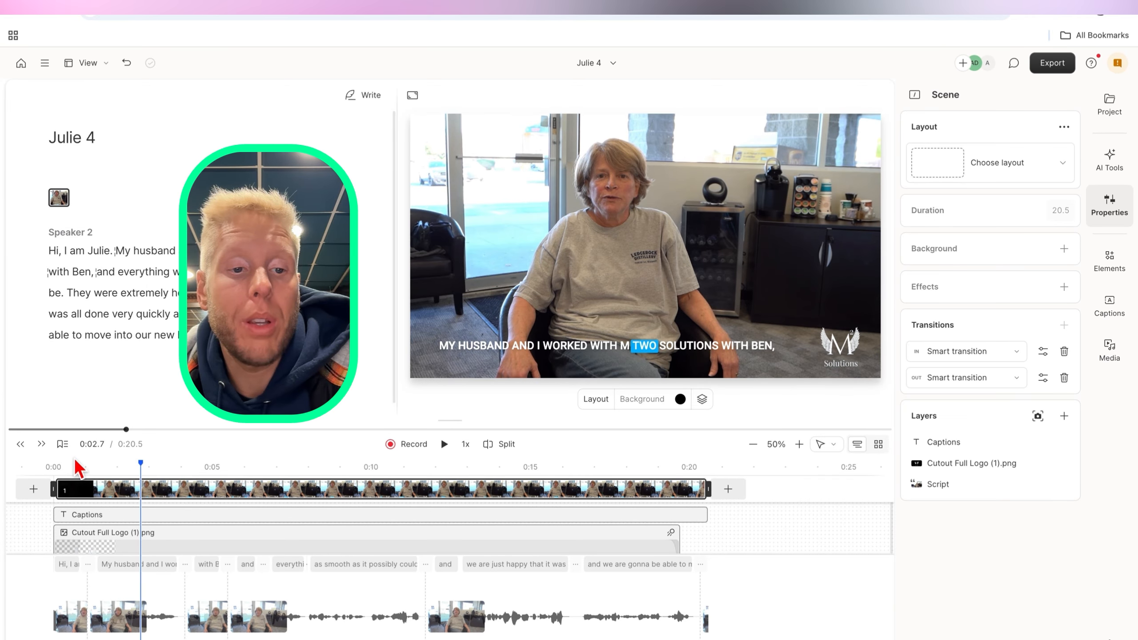
left_click(65, 466)
left_click(74, 520)
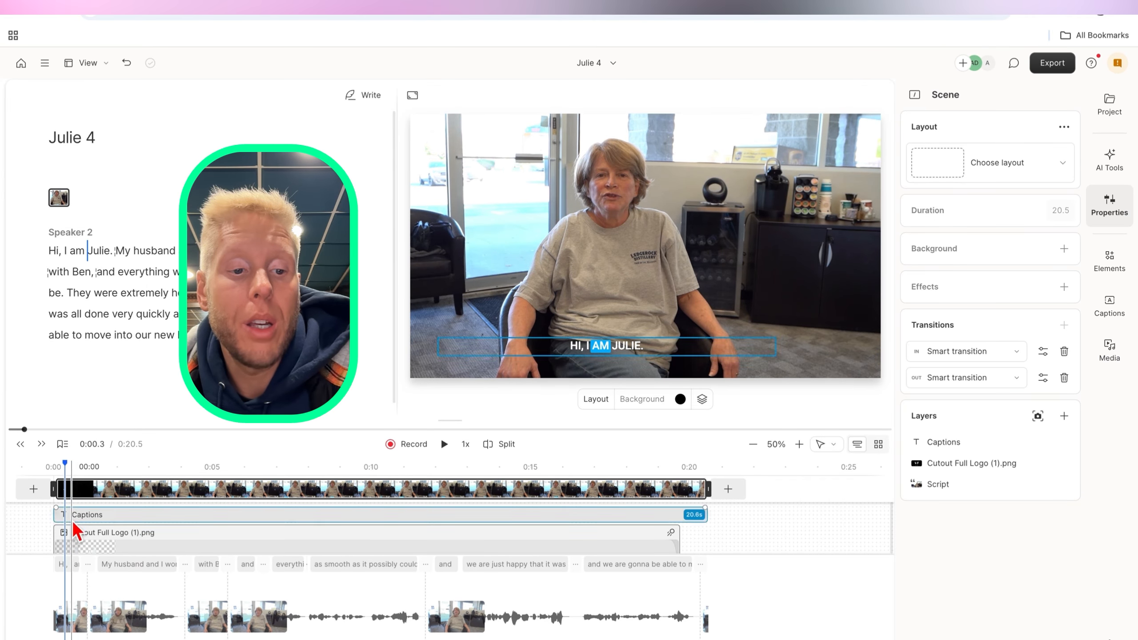
left_click(67, 563)
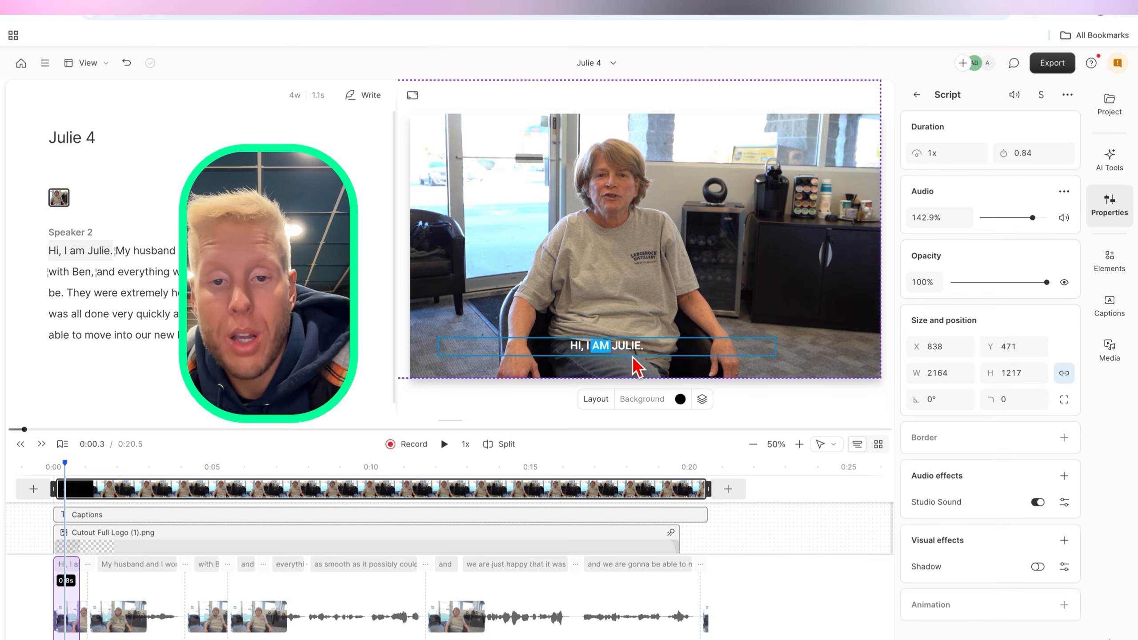
Left-align the caption text and play the video to check the captions
left_click(616, 354)
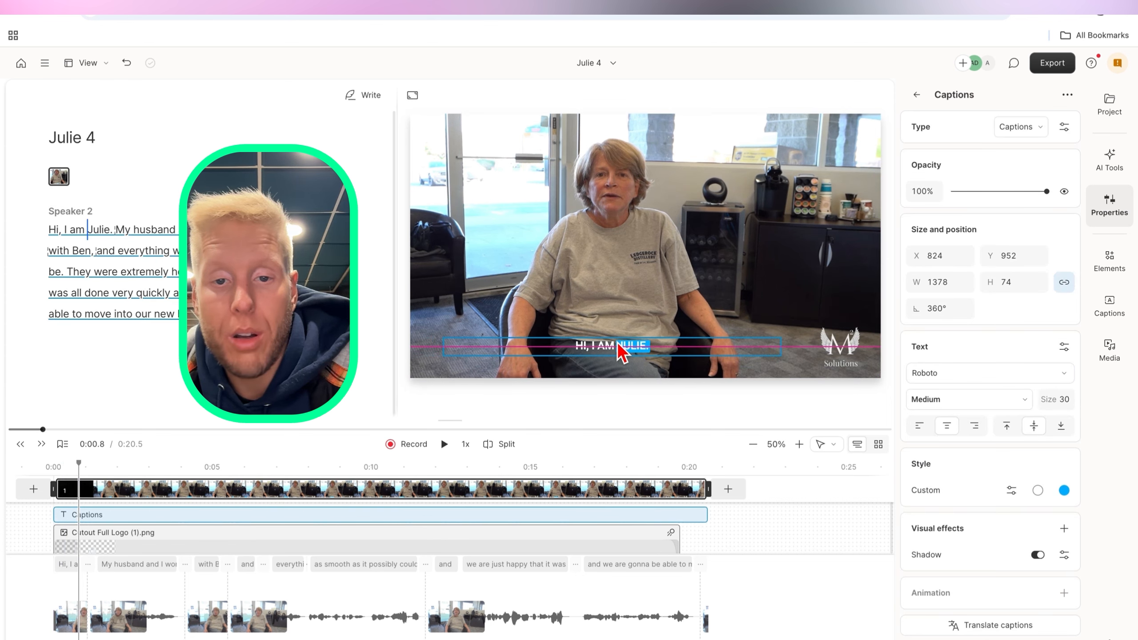
left_click(623, 353)
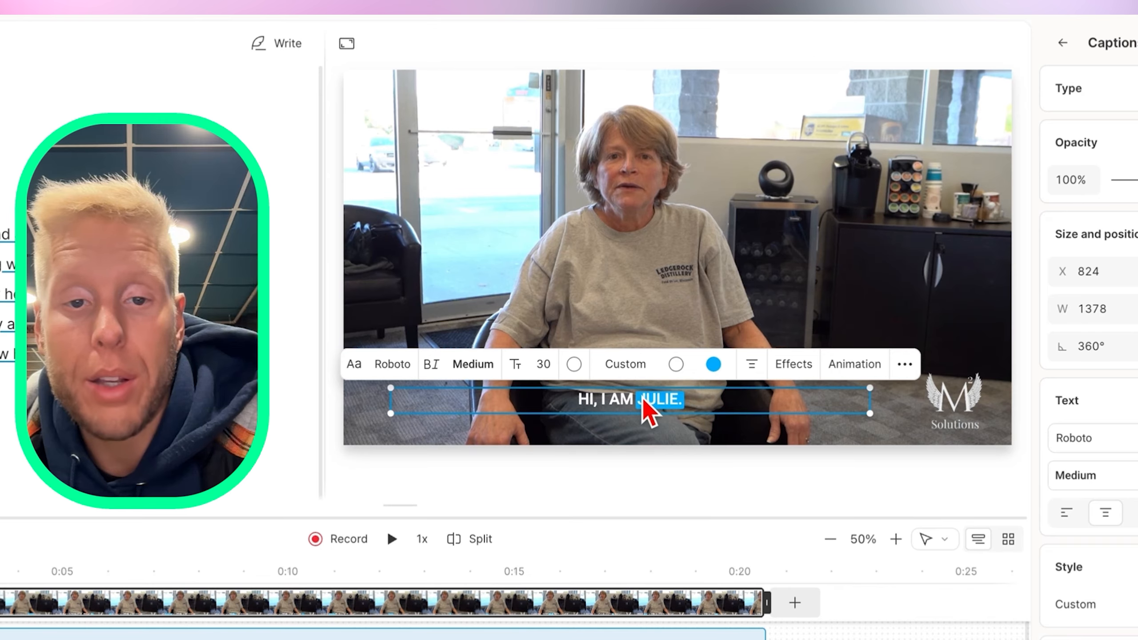
left_click(752, 375)
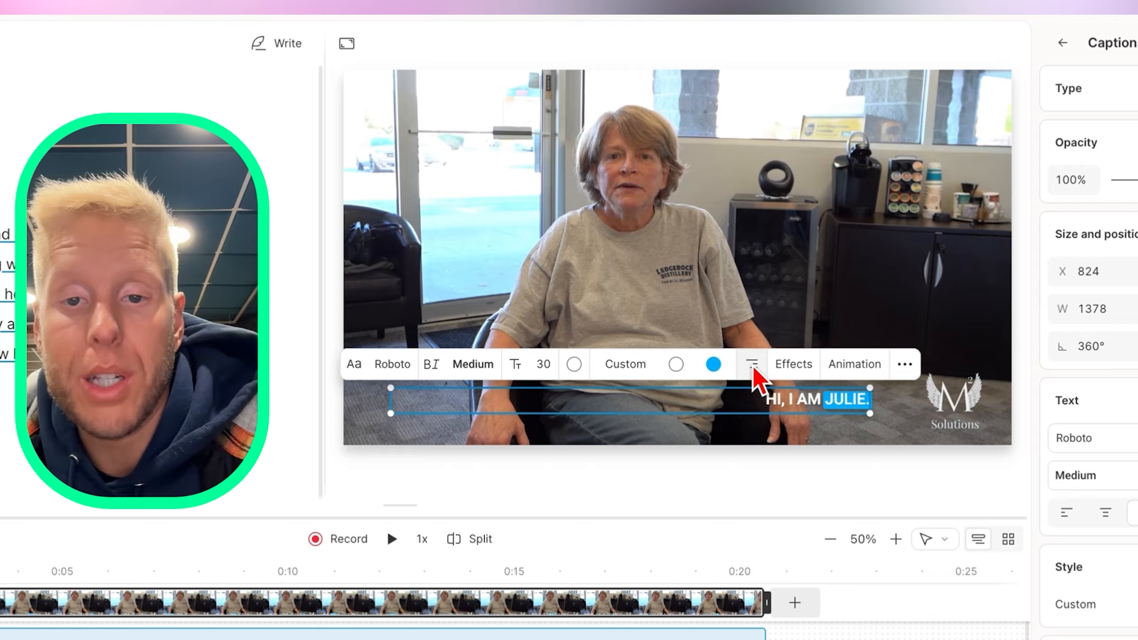
left_click(752, 365)
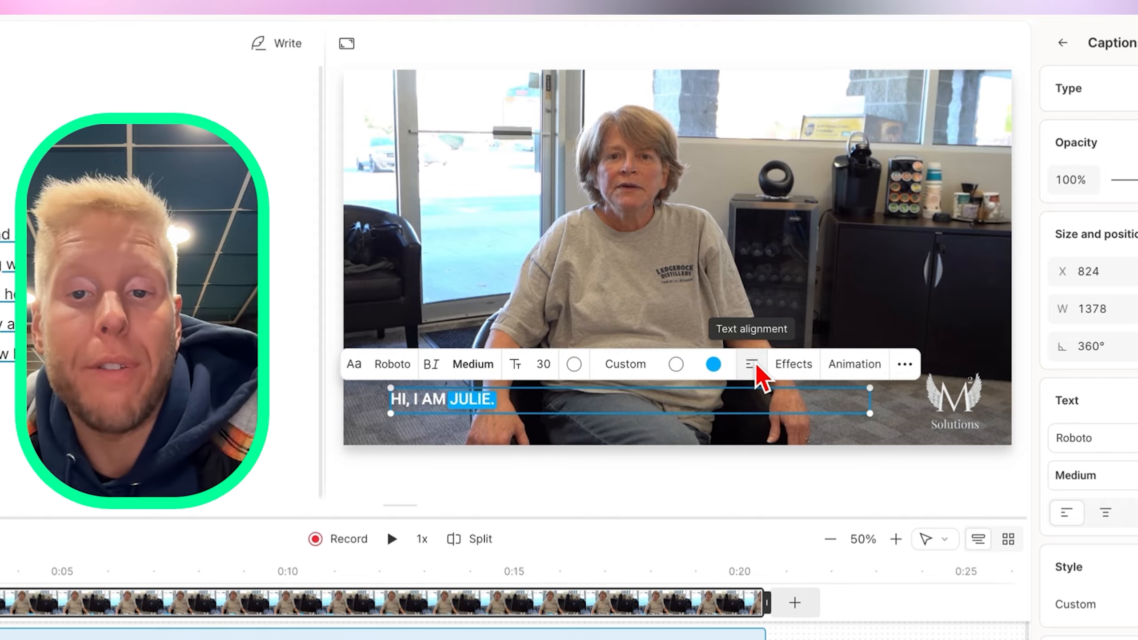
left_click(392, 539)
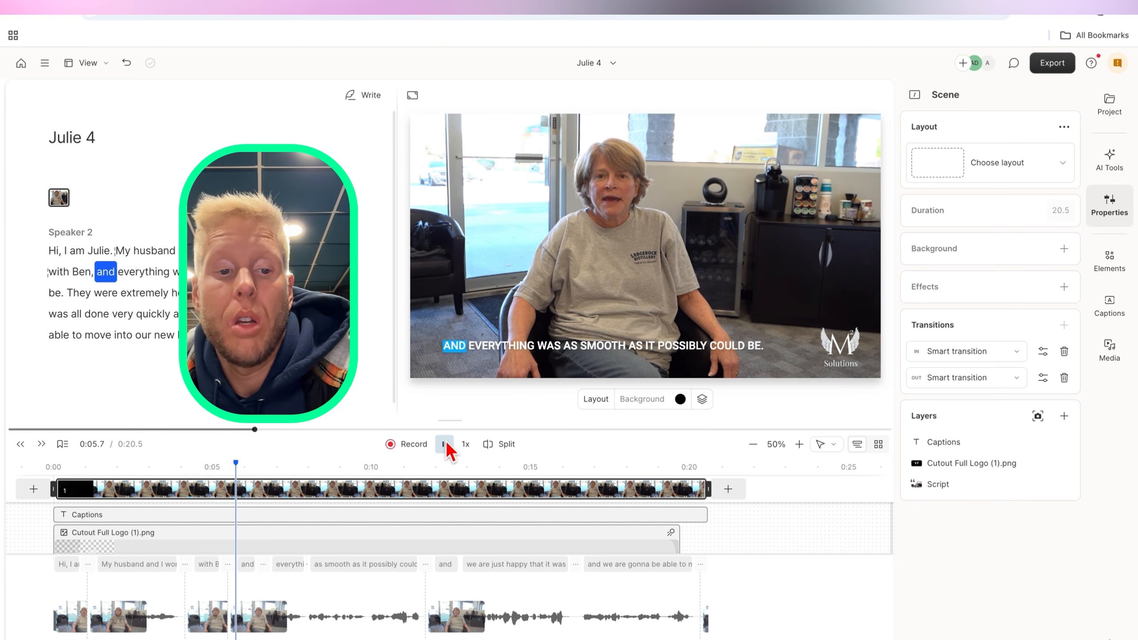
left_click(445, 443)
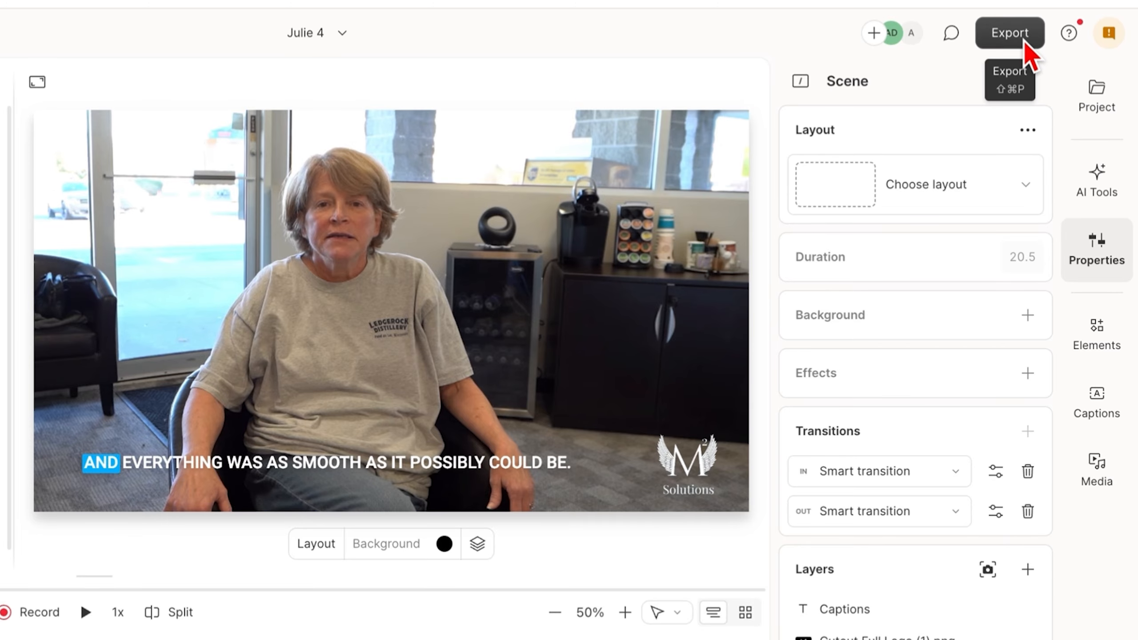
Export the current composition as a local video at Max (1080p) resolution and High quality, and dismiss the export and activity windows
left_click(1018, 36)
left_click(1046, 257)
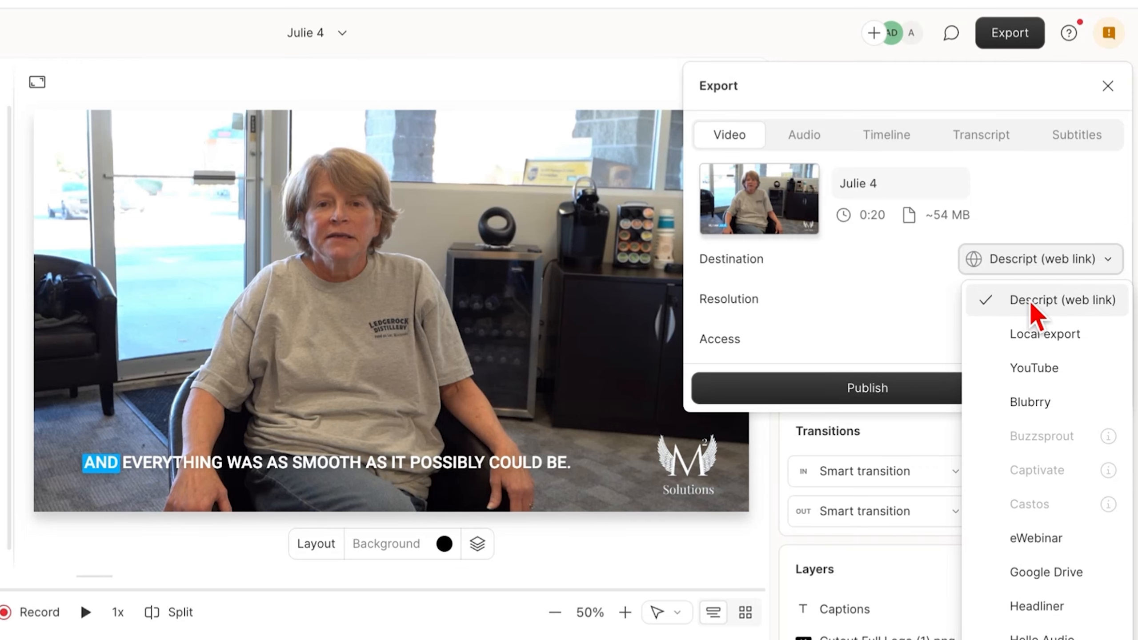
left_click(1037, 336)
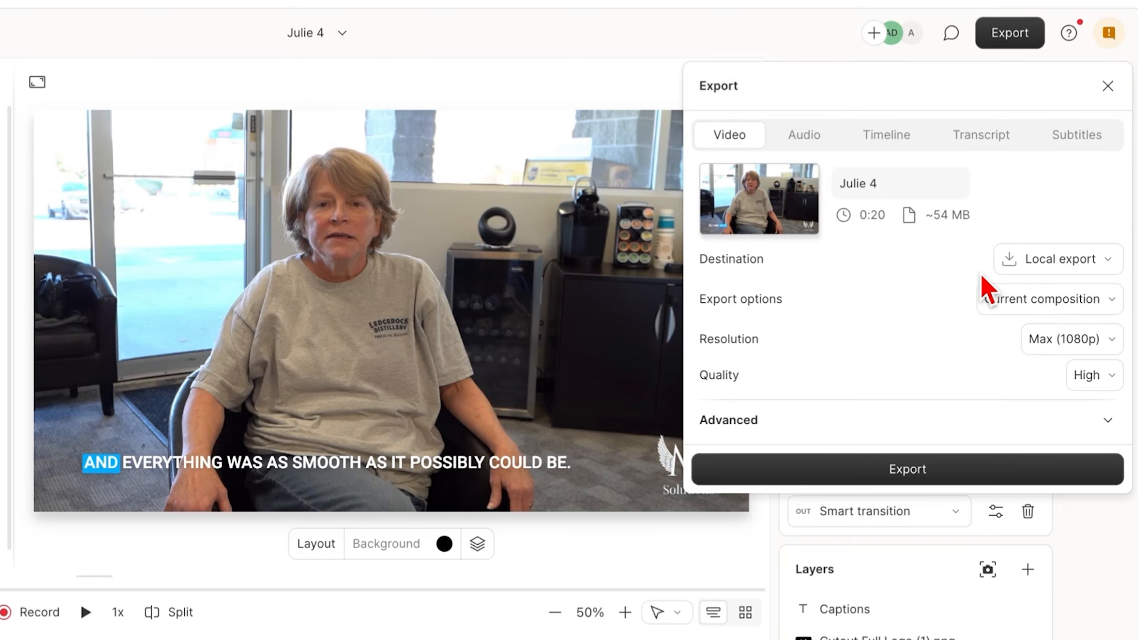
left_click(953, 471)
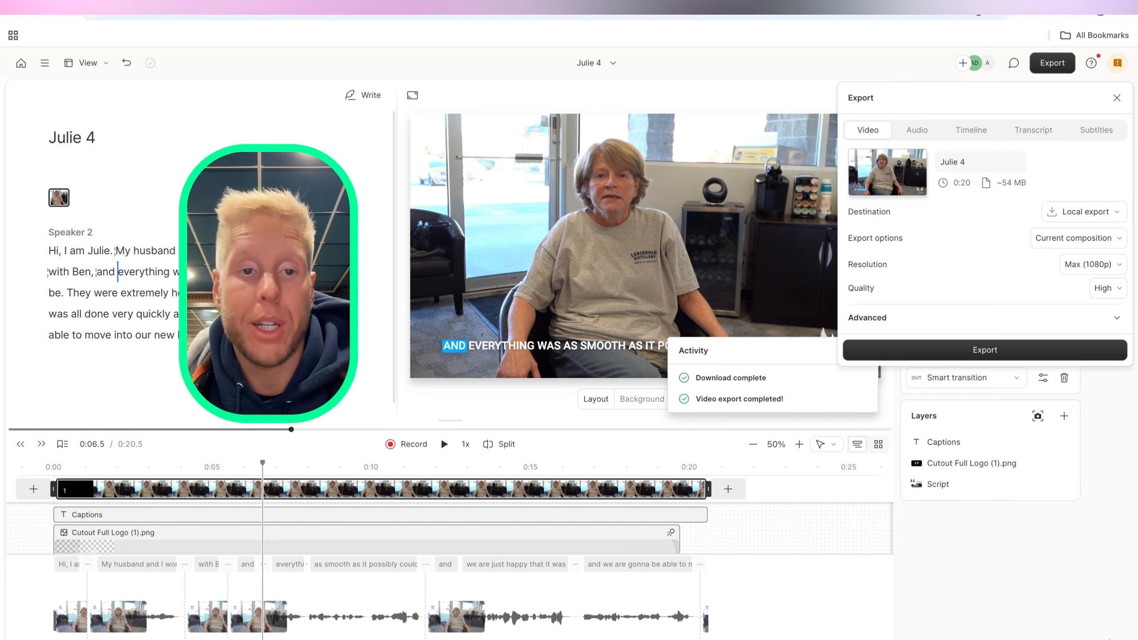
left_click(889, 399)
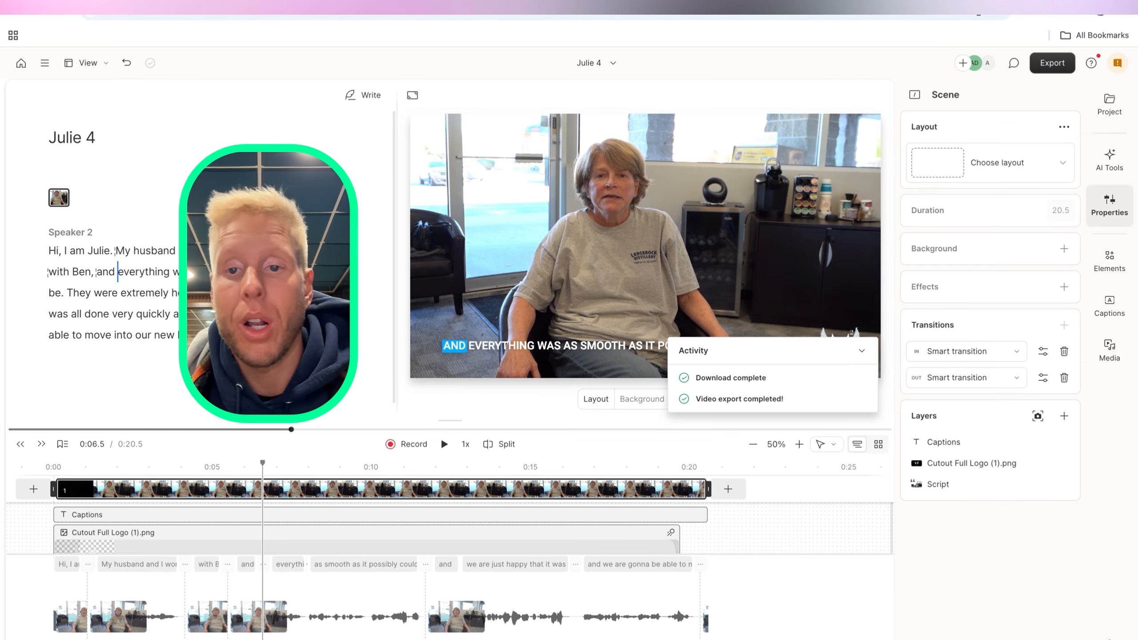
left_click(861, 352)
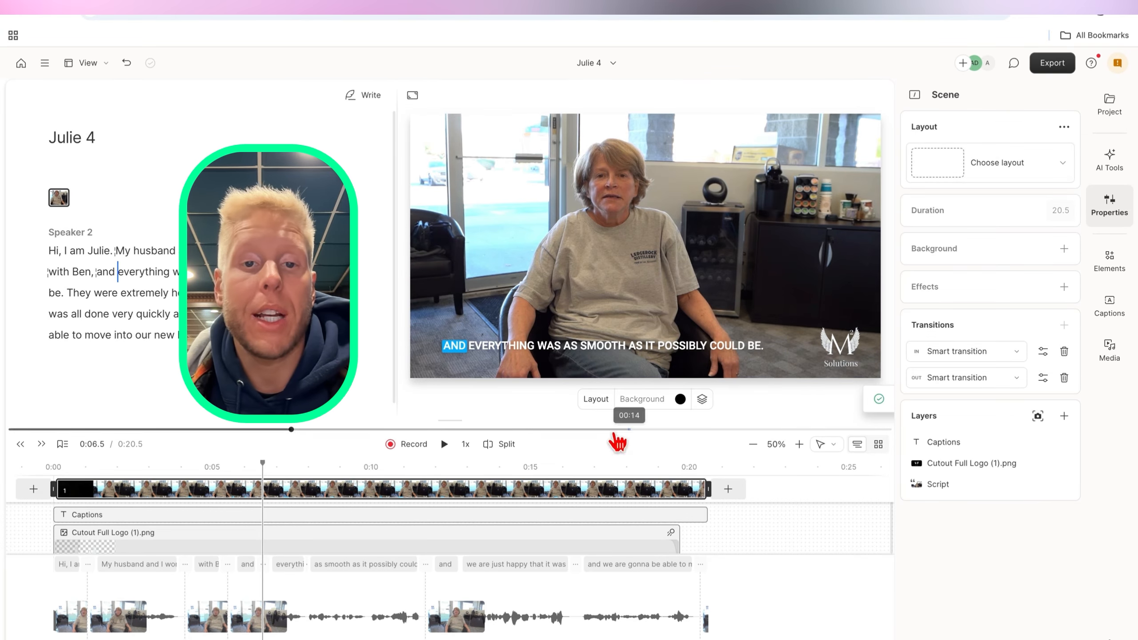
Change the canvas to Portrait 9:16 and enlarge the video clip to 3413 wide so it fills the frame, centred on the speaker
left_click(413, 96)
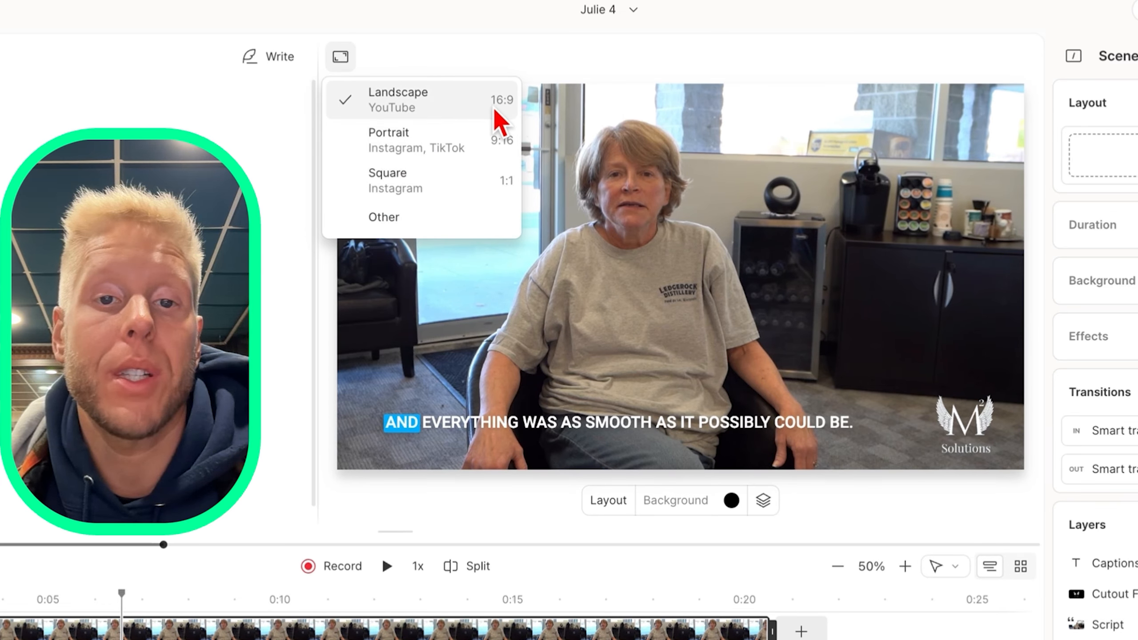
left_click(465, 142)
left_click(727, 305)
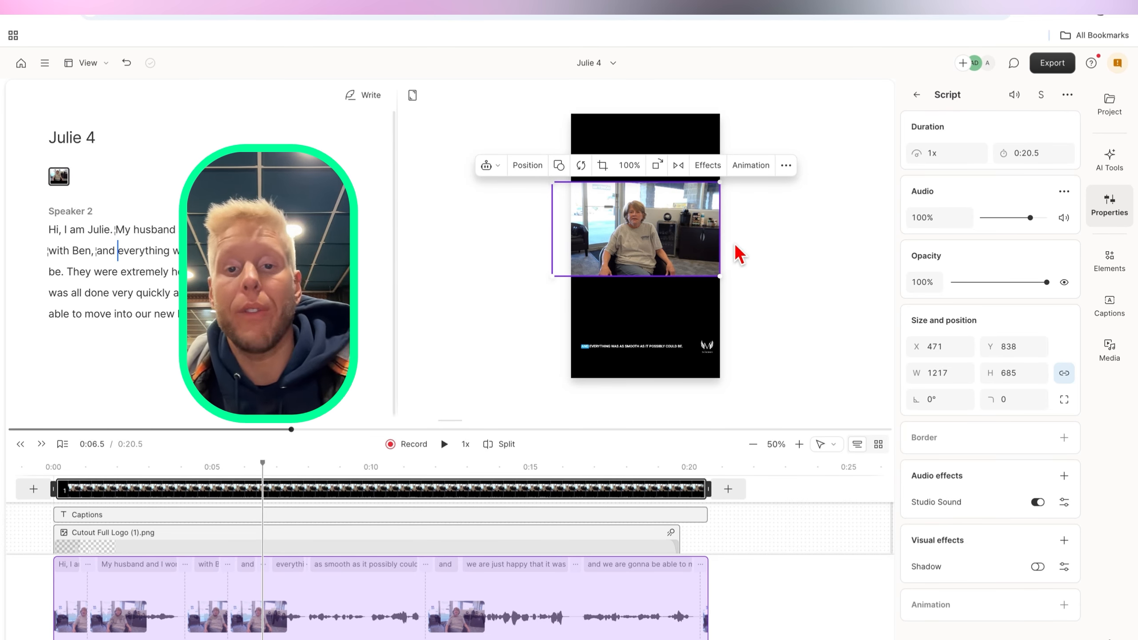
left_click_drag(553, 183, 393, 45)
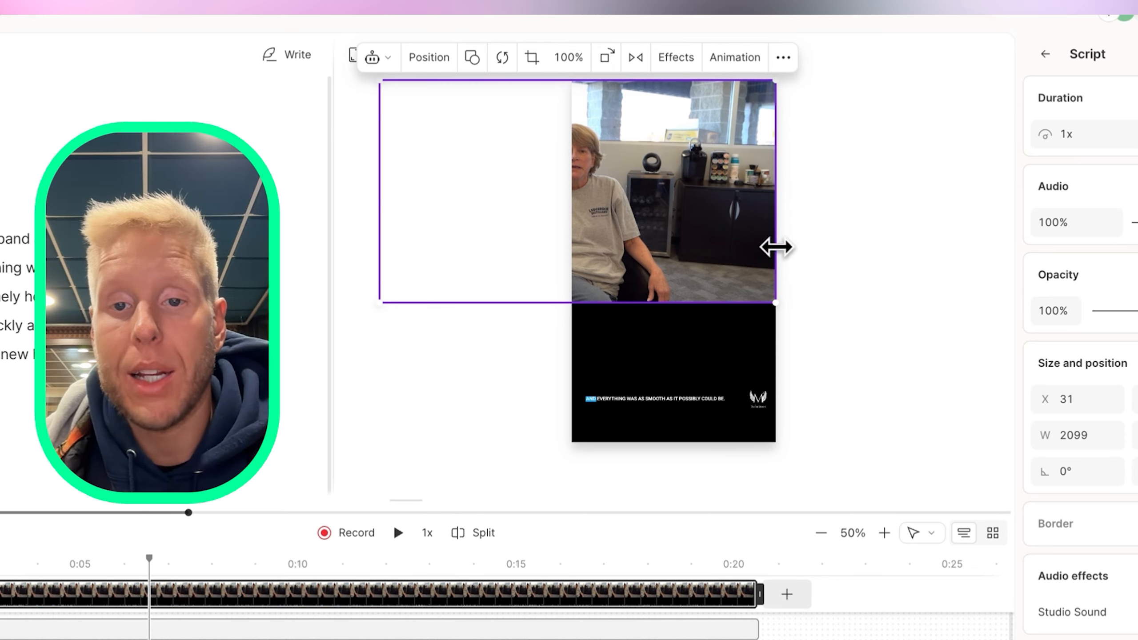
left_click_drag(779, 309, 990, 501)
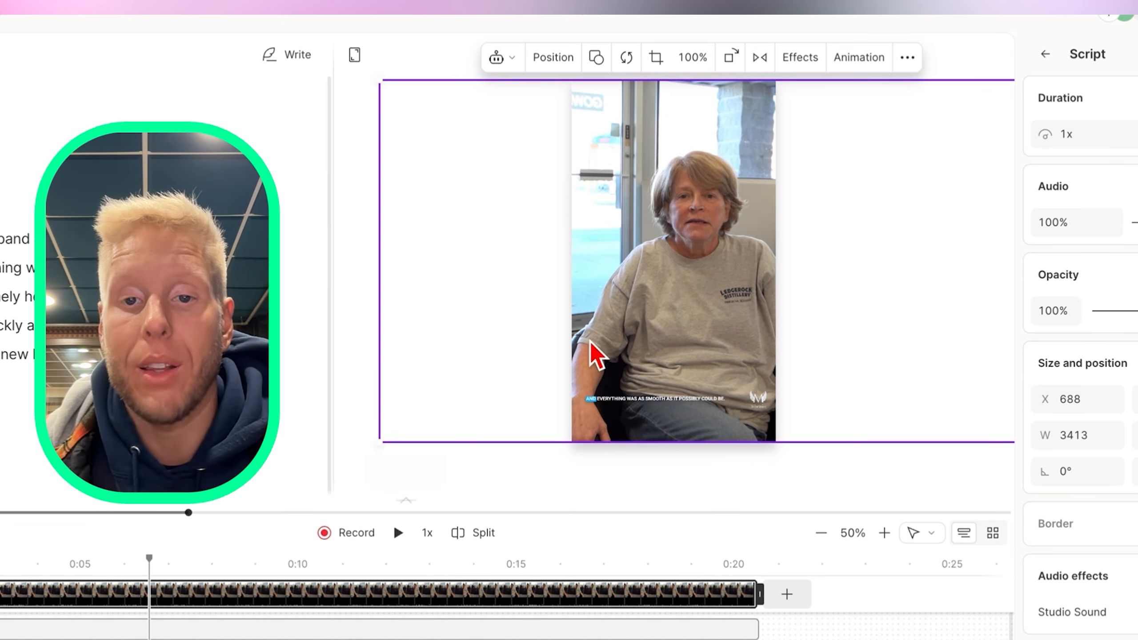
left_click_drag(698, 252, 675, 249)
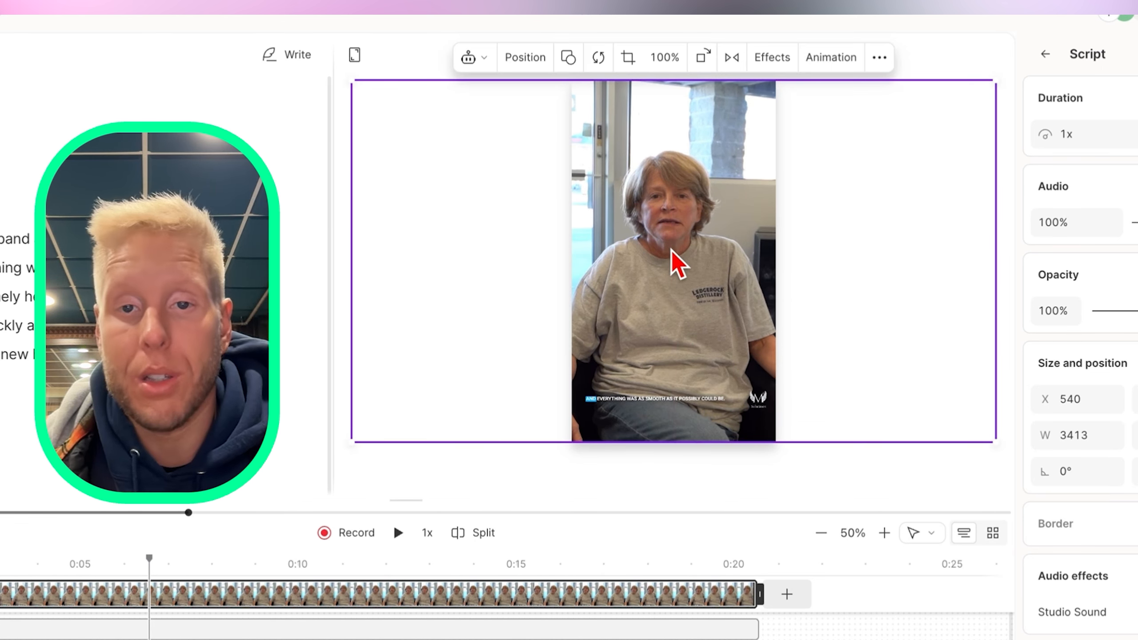
mouse_move(349, 83)
left_mouse_down()
mouse_move(269, 13)
mouse_move(376, 56)
mouse_move(354, 80)
left_mouse_up()
left_click(216, 115)
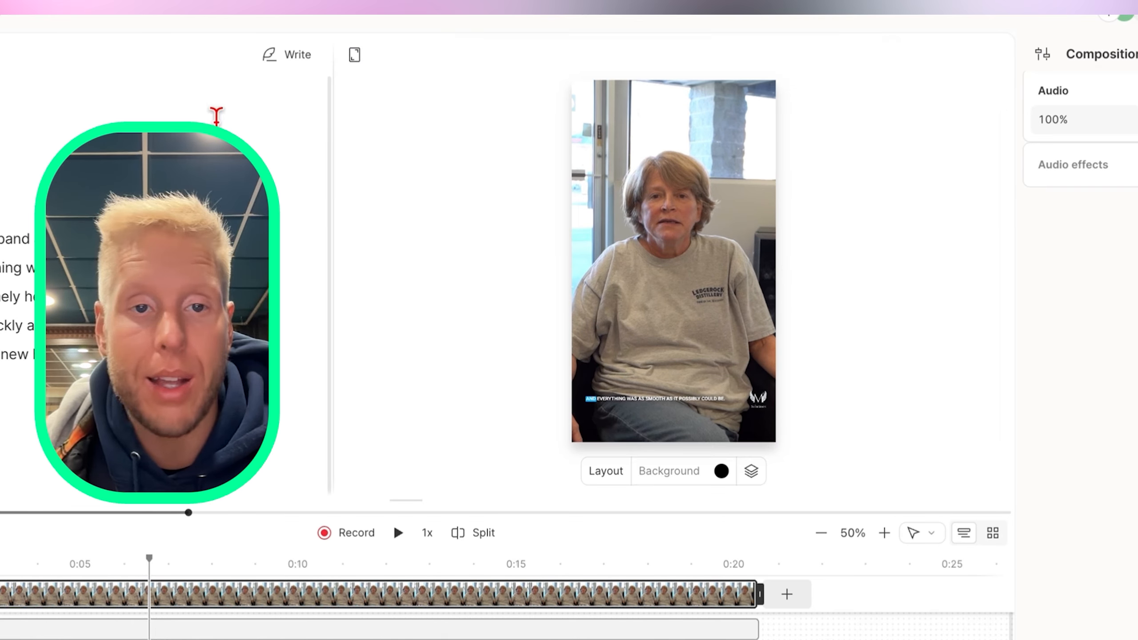
Move the captions up onto the speaker's shirt and set their font size to 80
left_click_drag(681, 406, 688, 329)
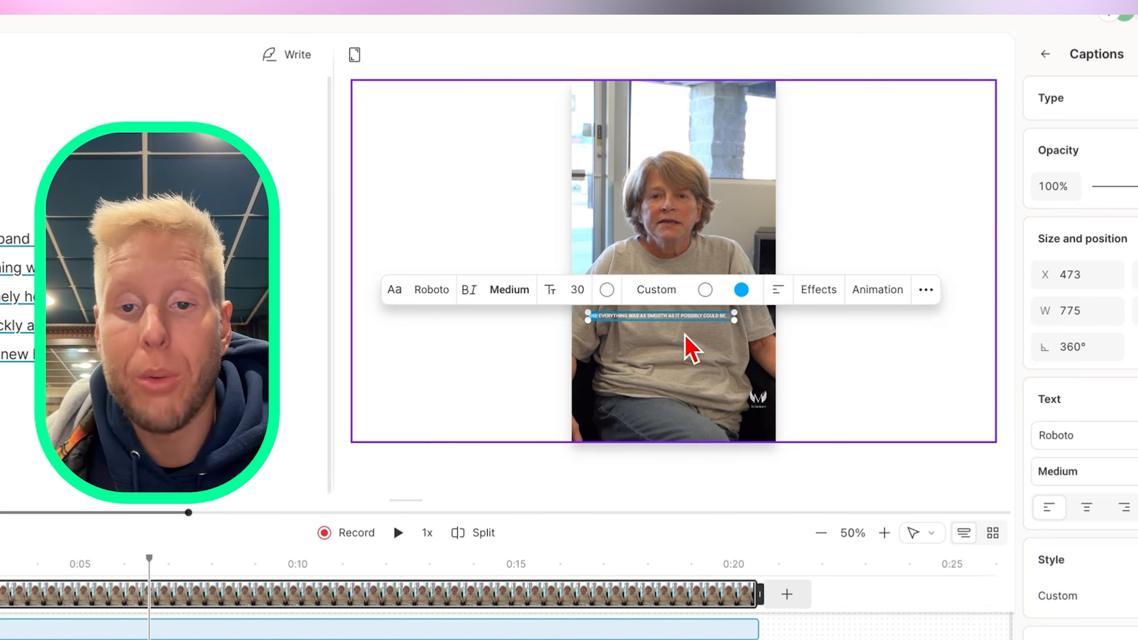
left_click(572, 291)
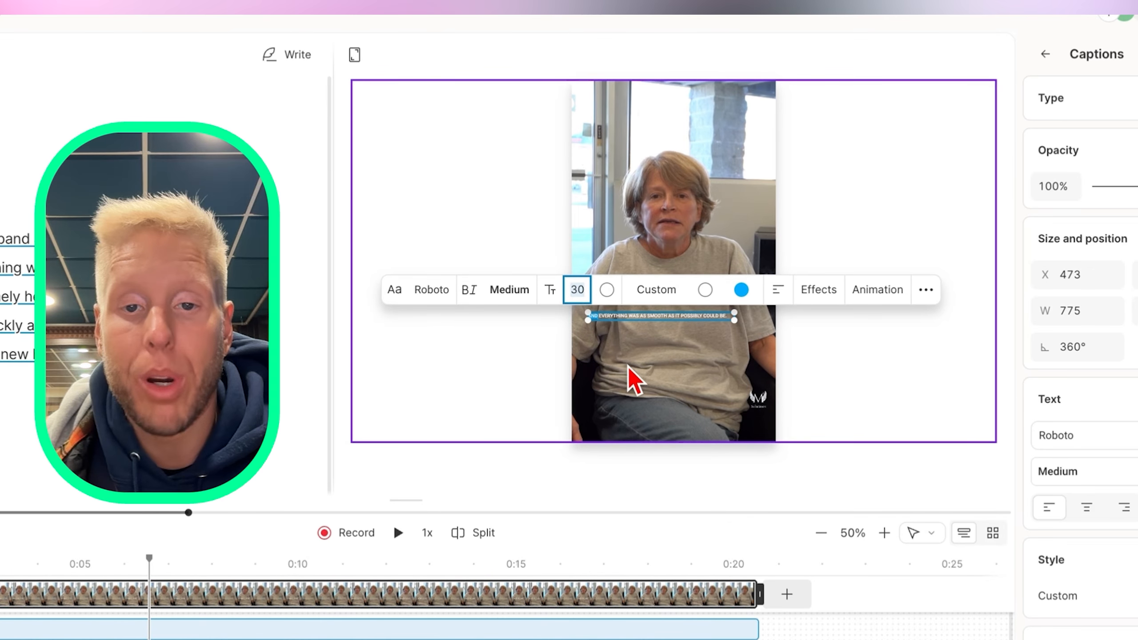
type("60")
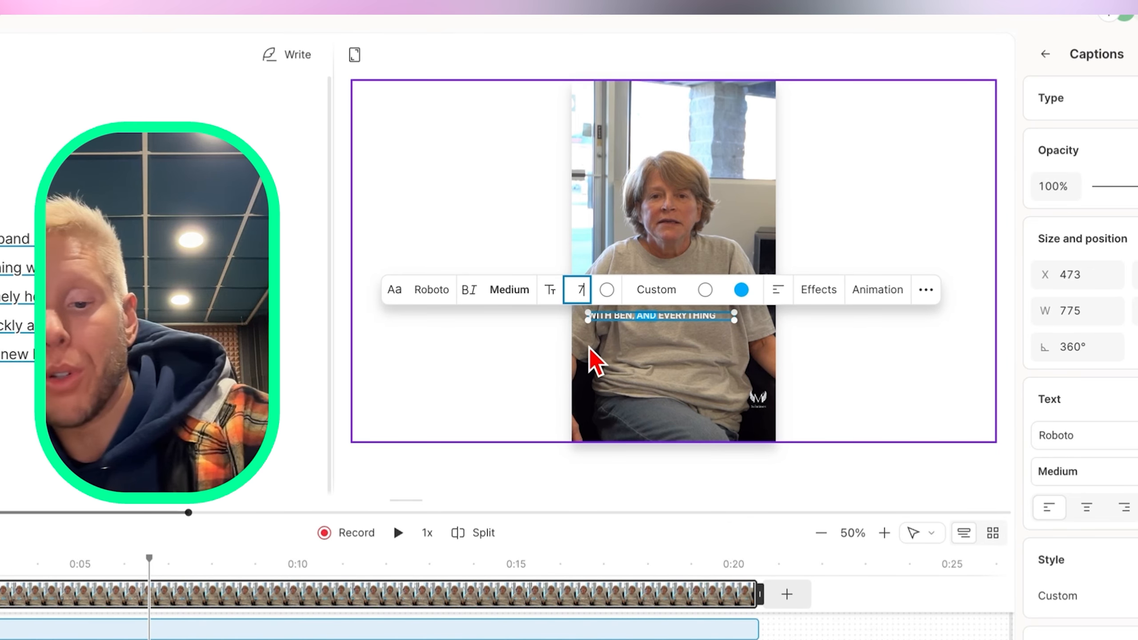
left_click(577, 289)
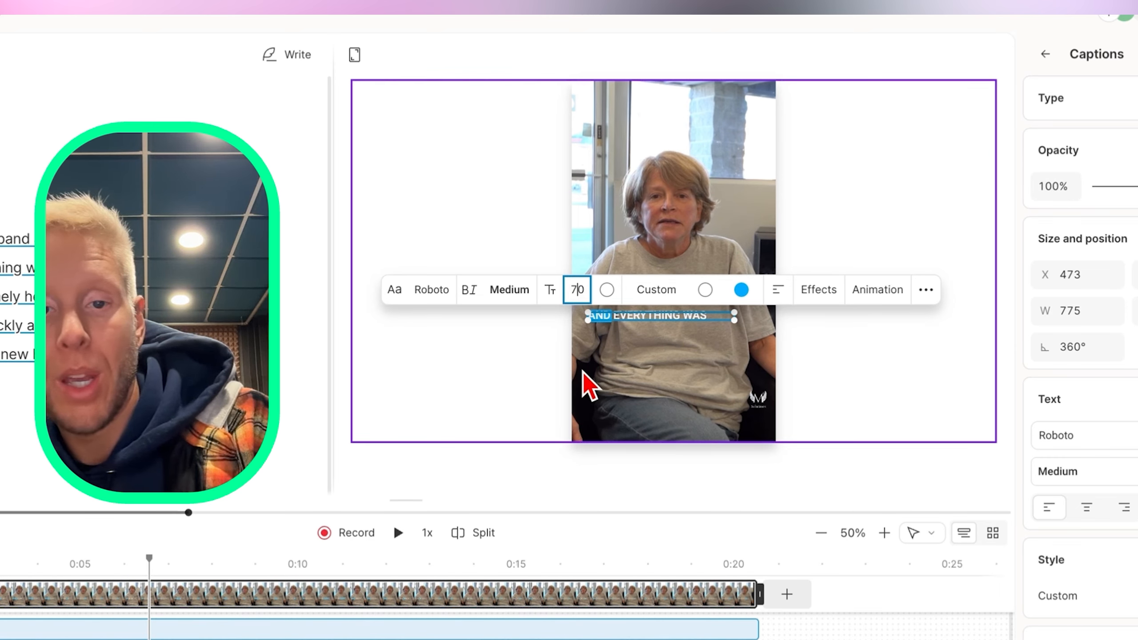
type("8")
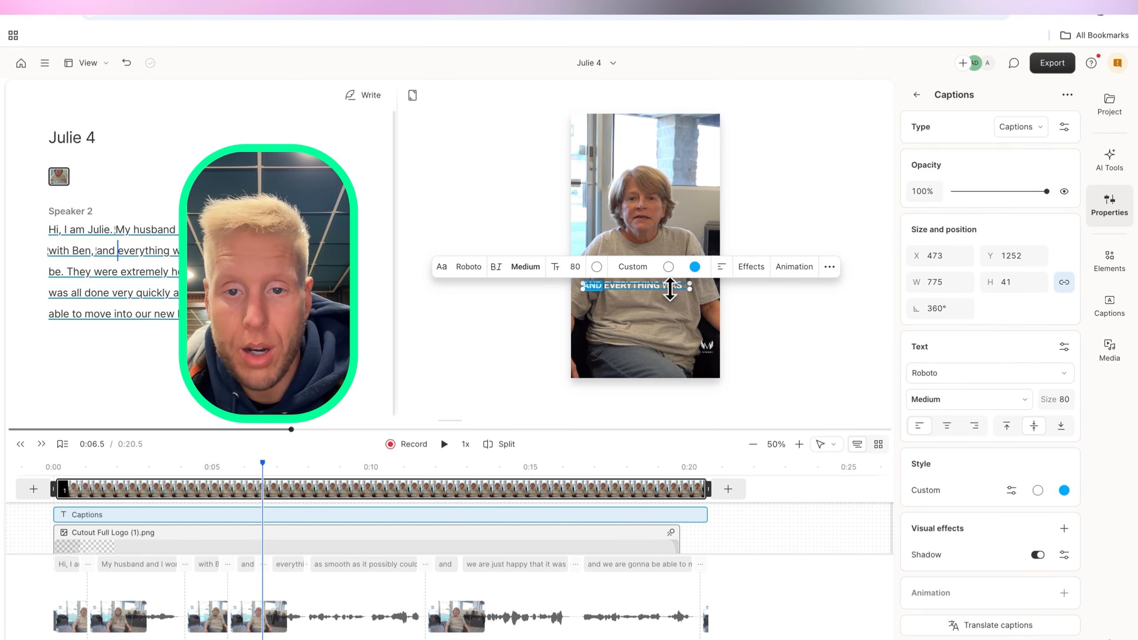
Make the caption box taller and narrow it to 383 wide, placing it on the lower left of the frame at X 287
left_click_drag(653, 290, 653, 347)
left_click_drag(690, 313, 658, 312)
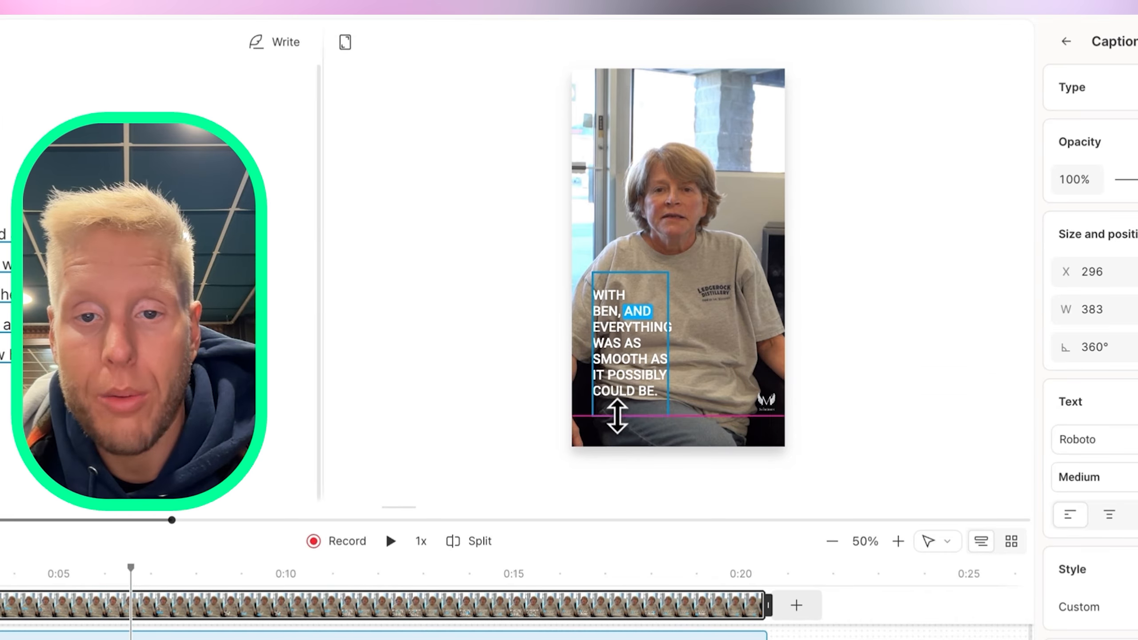
left_click_drag(603, 355, 622, 350)
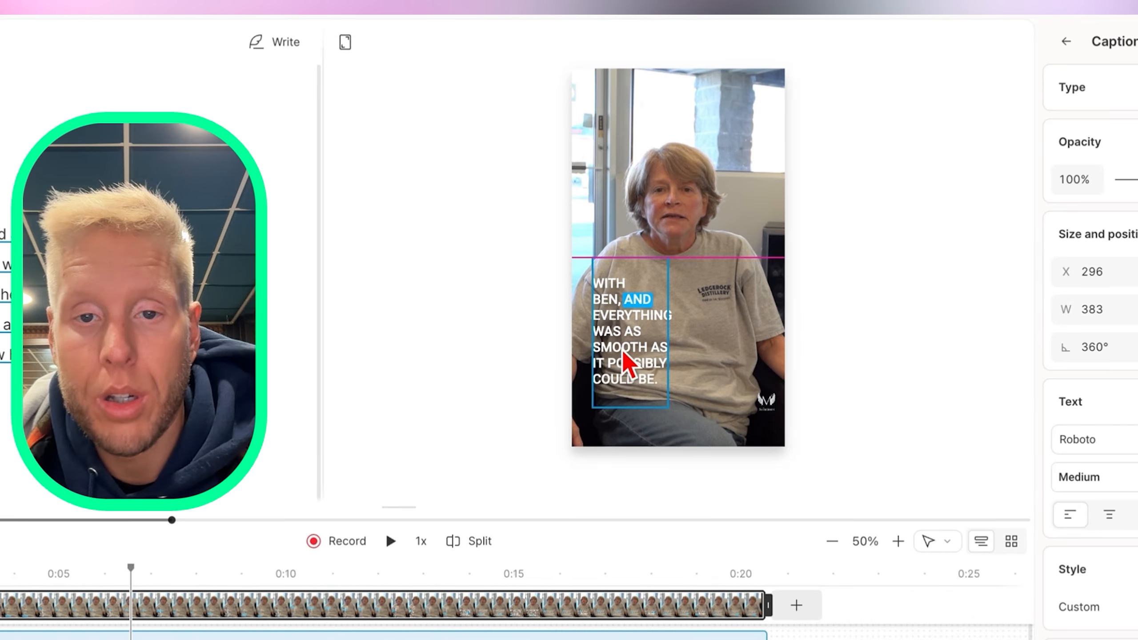
left_click_drag(630, 254, 625, 223)
left_click_drag(632, 314, 624, 343)
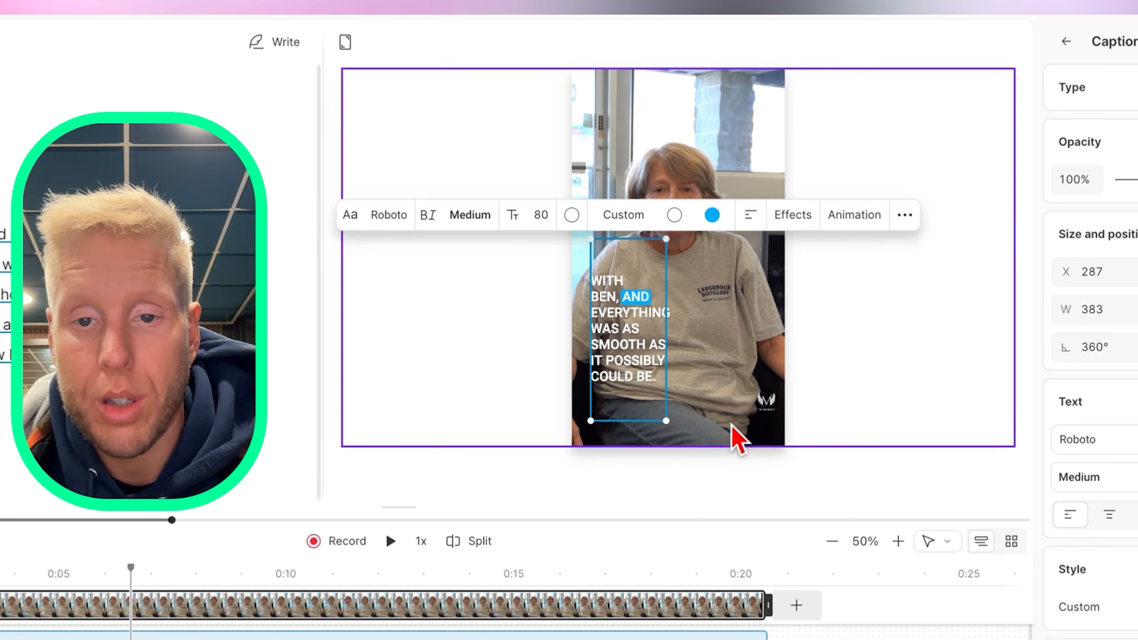
Enlarge the logo to about 599 wide and place it in the frame's lower-right corner, at about X 876, Y 1722
left_click(762, 406)
left_click_drag(738, 384, 697, 362)
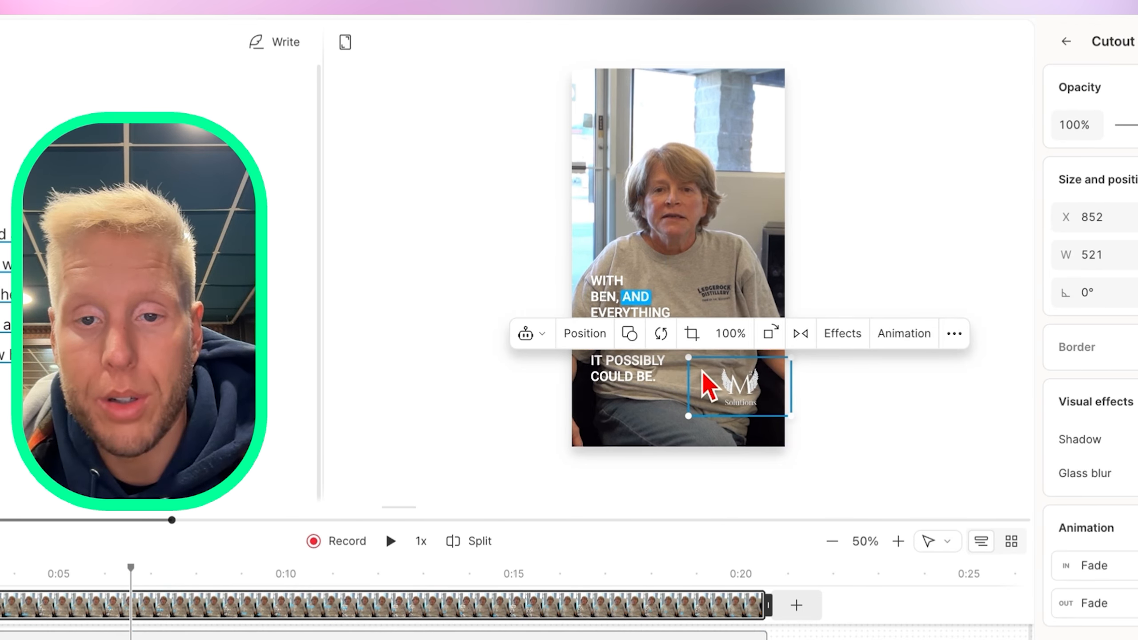
left_click_drag(692, 358, 657, 339)
left_click_drag(727, 382, 751, 403)
left_click_drag(679, 358, 698, 369)
left_click_drag(774, 408, 749, 407)
left_click(910, 437)
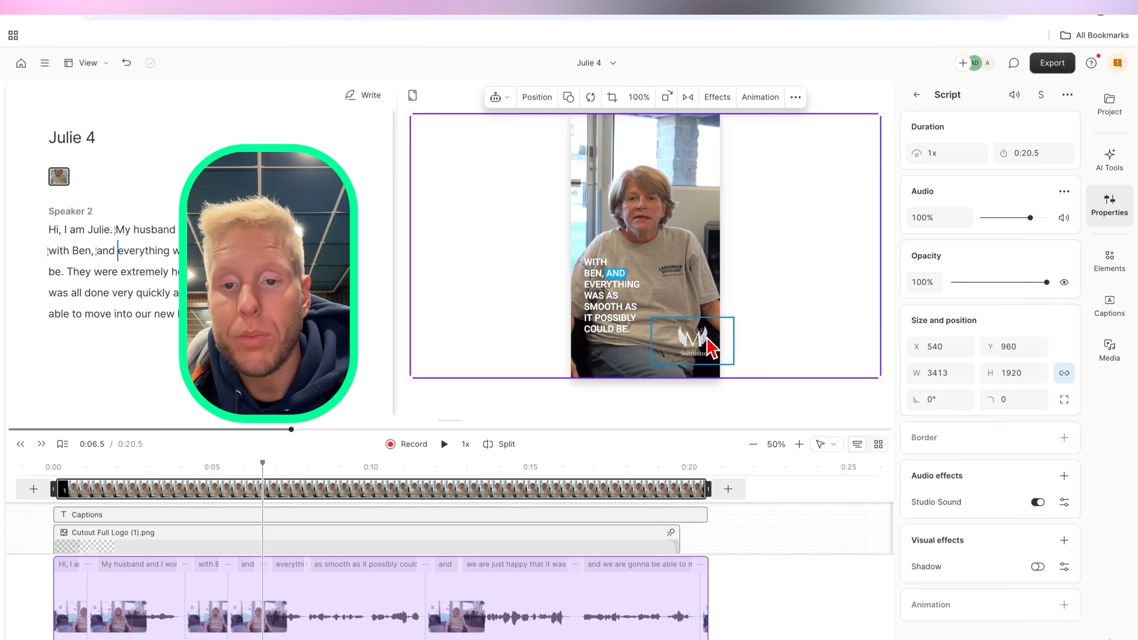
mouse_move(690, 348)
left_mouse_down()
mouse_move(648, 179)
mouse_move(572, 159)
mouse_move(586, 157)
mouse_move(679, 325)
mouse_move(679, 359)
mouse_move(686, 351)
left_mouse_up()
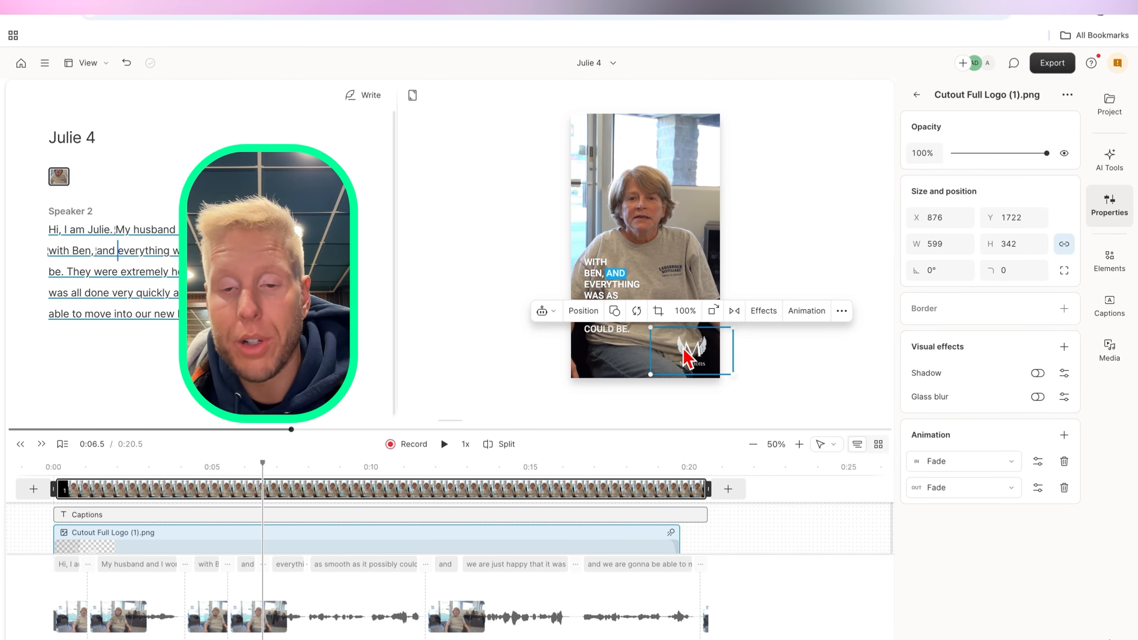
left_click(791, 406)
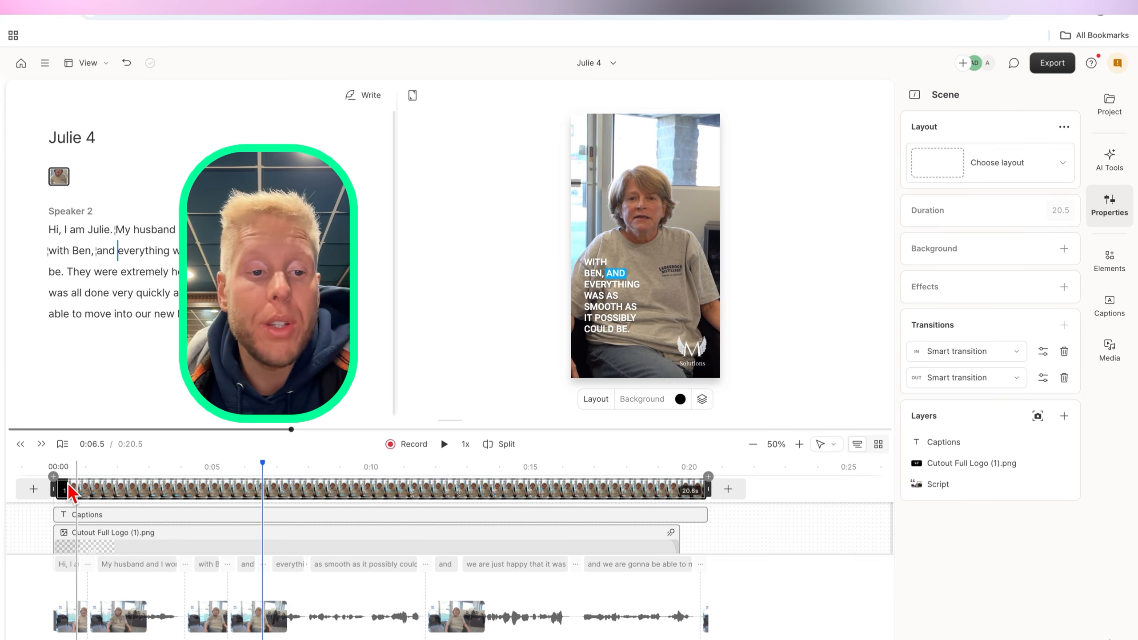
Play the opening seconds from the start and check the captions, logo and opening transition in the portrait frame
left_click(19, 446)
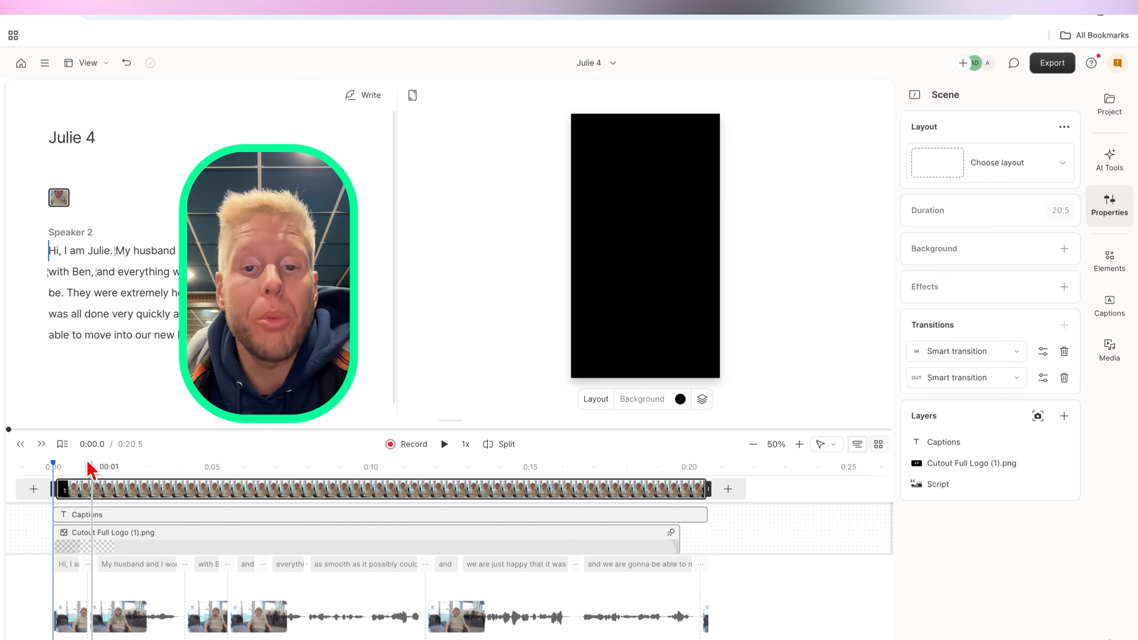
left_click(446, 444)
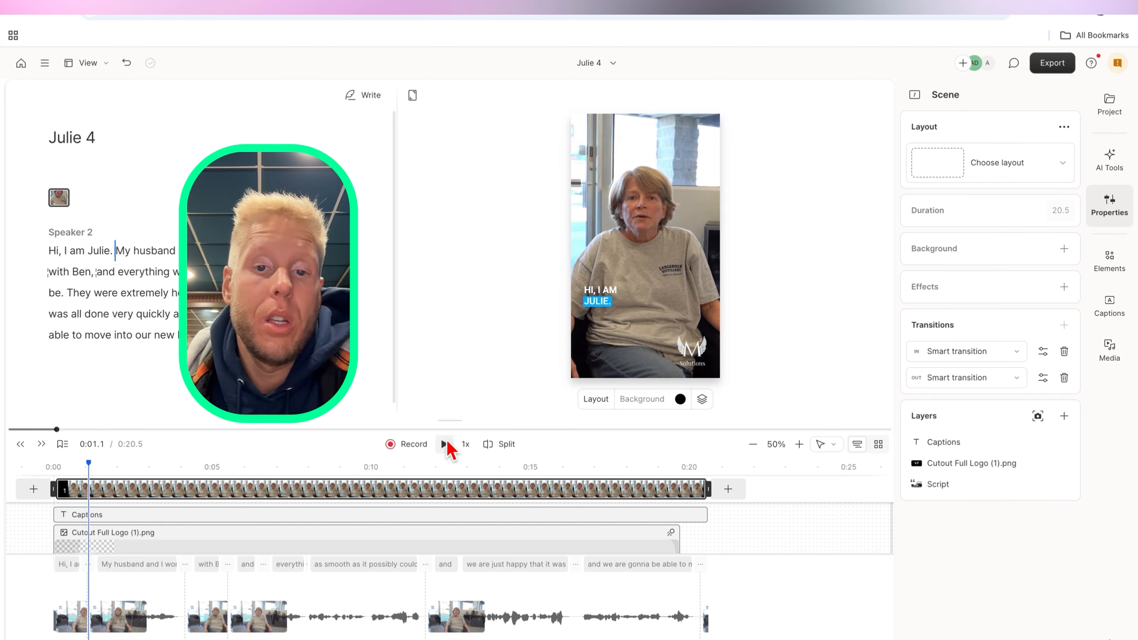
left_click(20, 445)
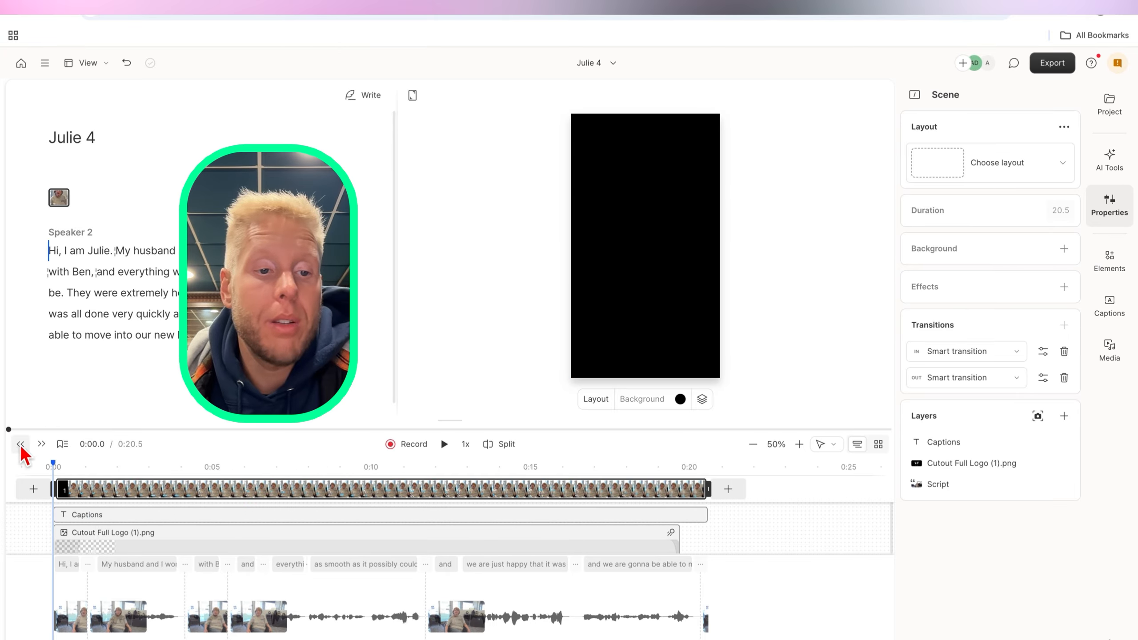
left_click(444, 444)
left_click(444, 444)
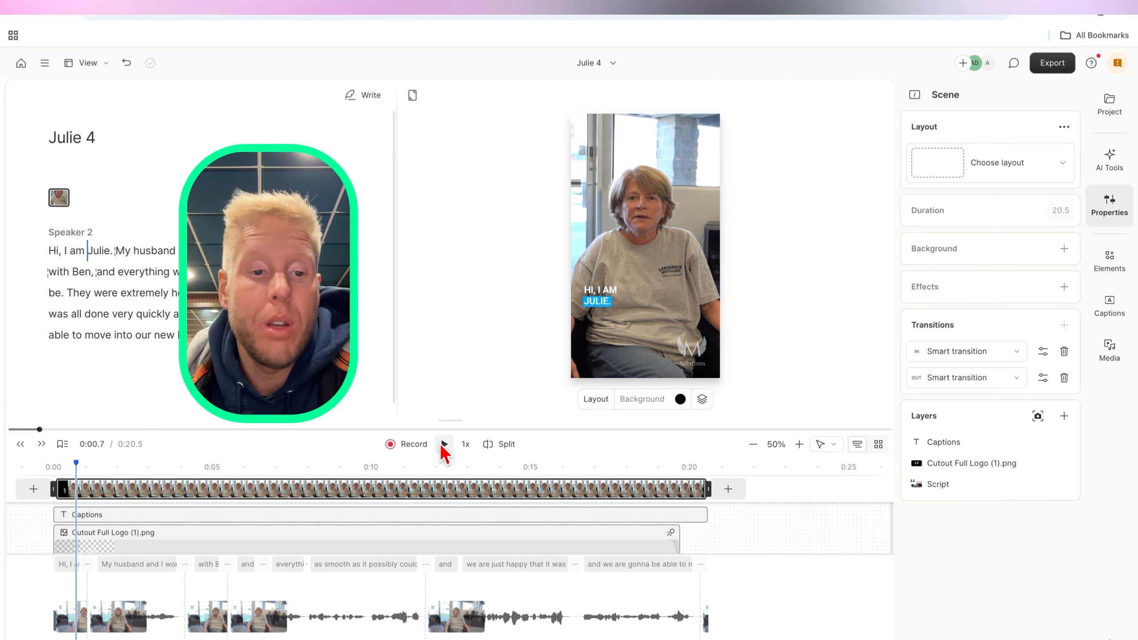
left_click(117, 492)
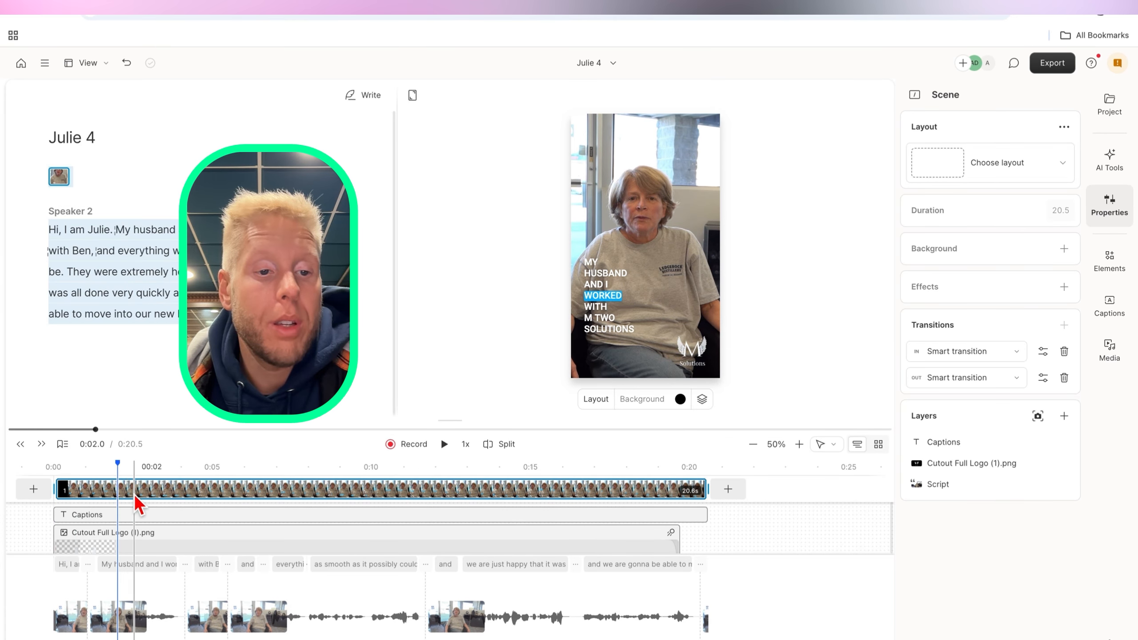
left_click(73, 495)
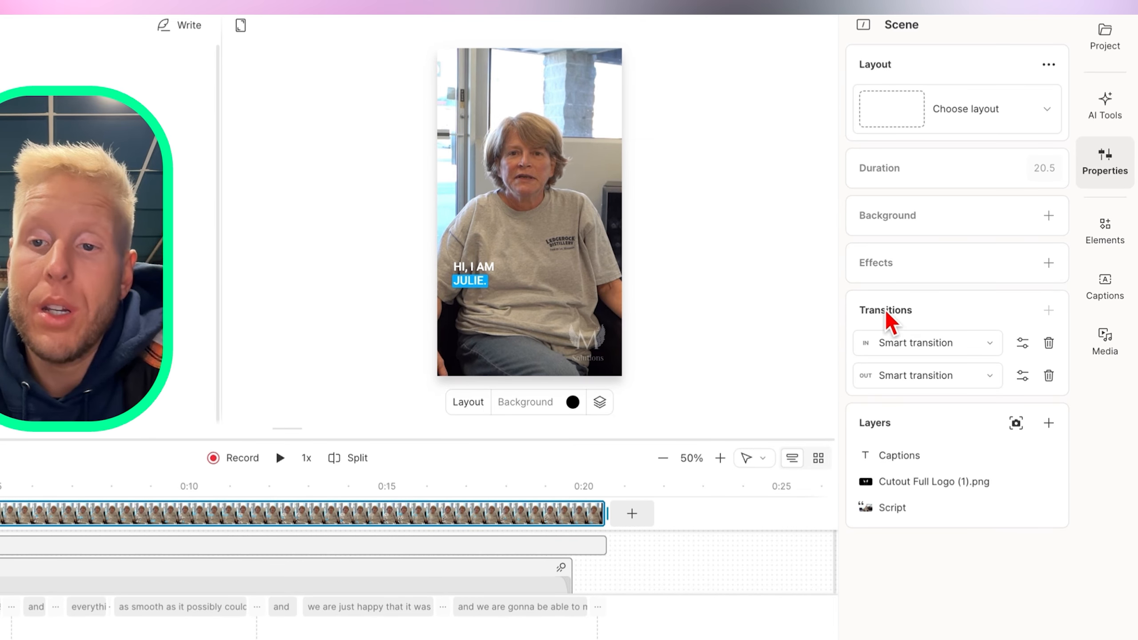
Look through the scene's available effects and the types and settings of its incoming transition
left_click(1049, 263)
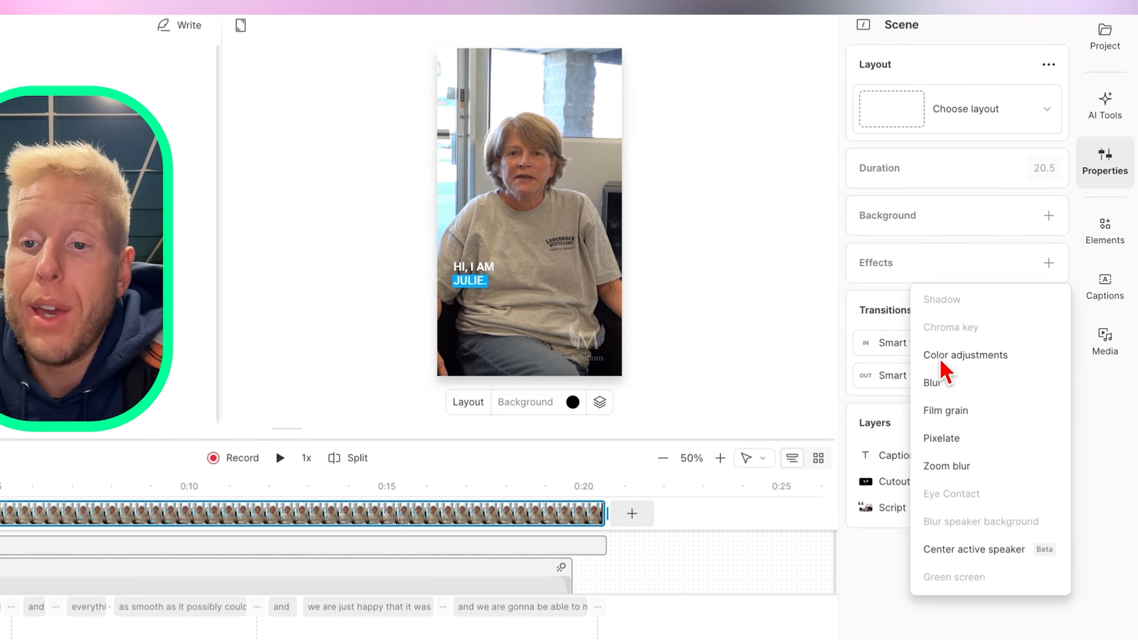
left_click(985, 260)
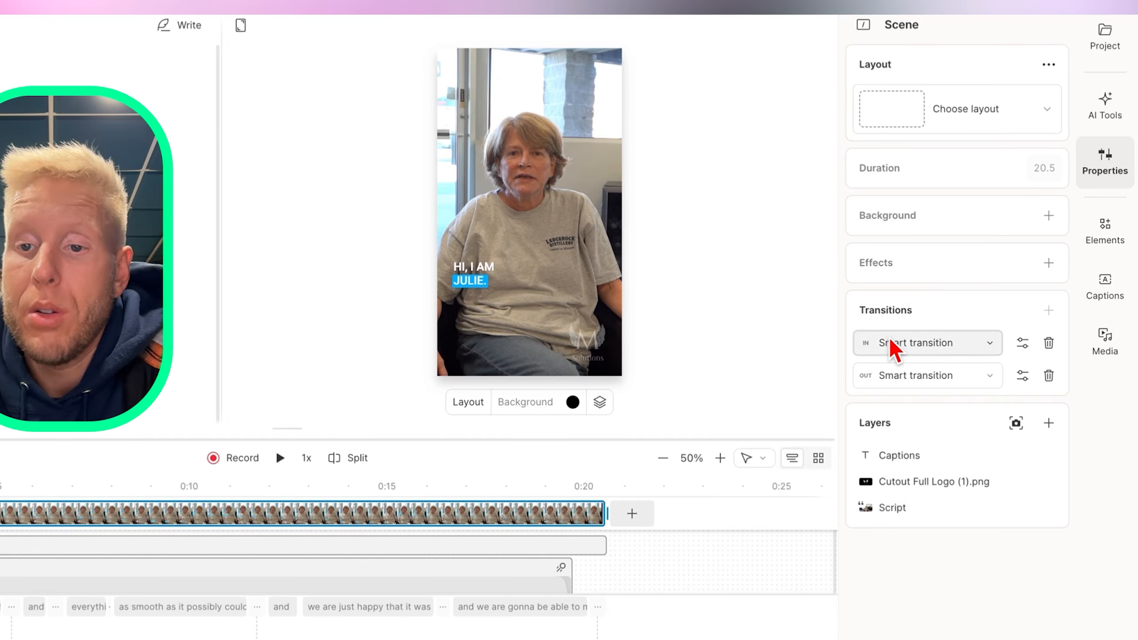
left_click(967, 344)
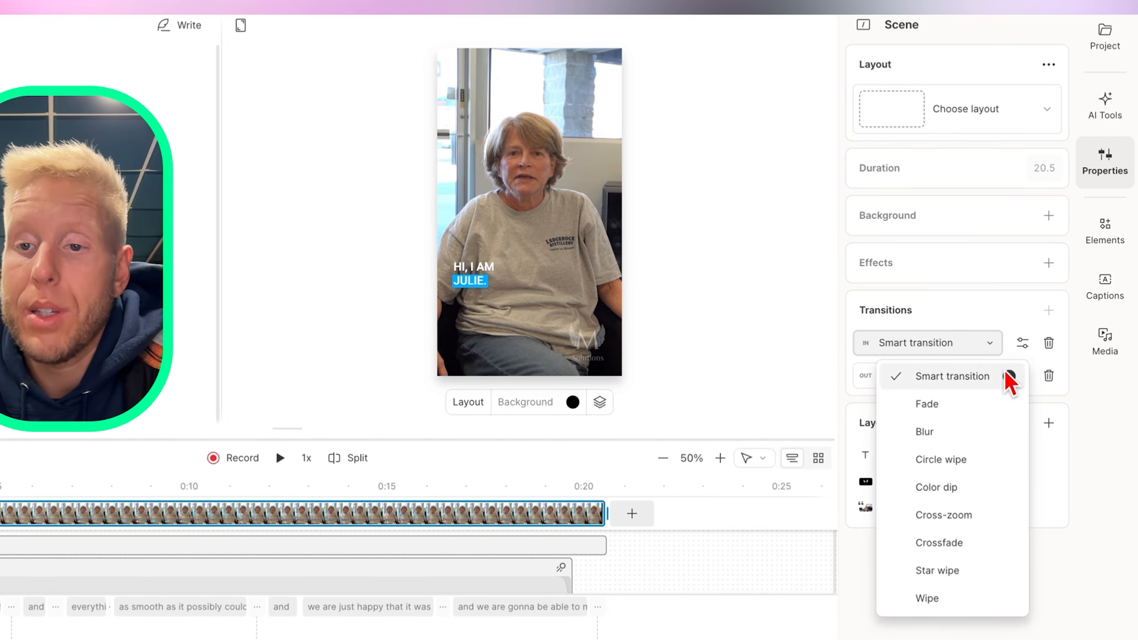
left_click(1023, 345)
left_click(1023, 344)
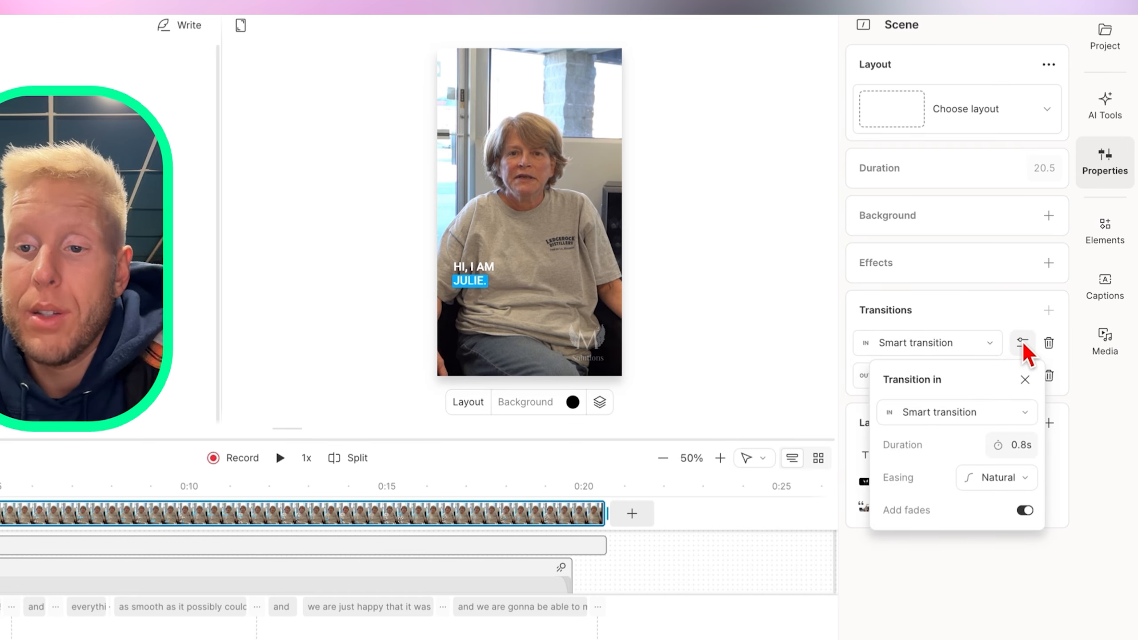
Replay the opening, return to the start, and examine the types and settings of the transition at the clip's beginning
left_click(280, 458)
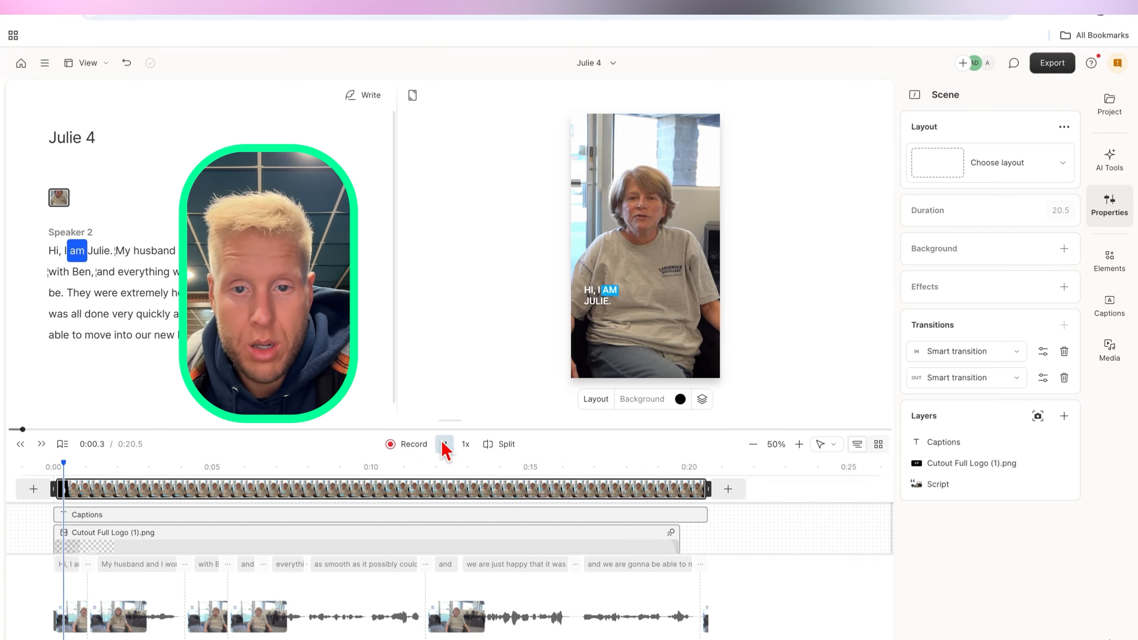
left_click(445, 444)
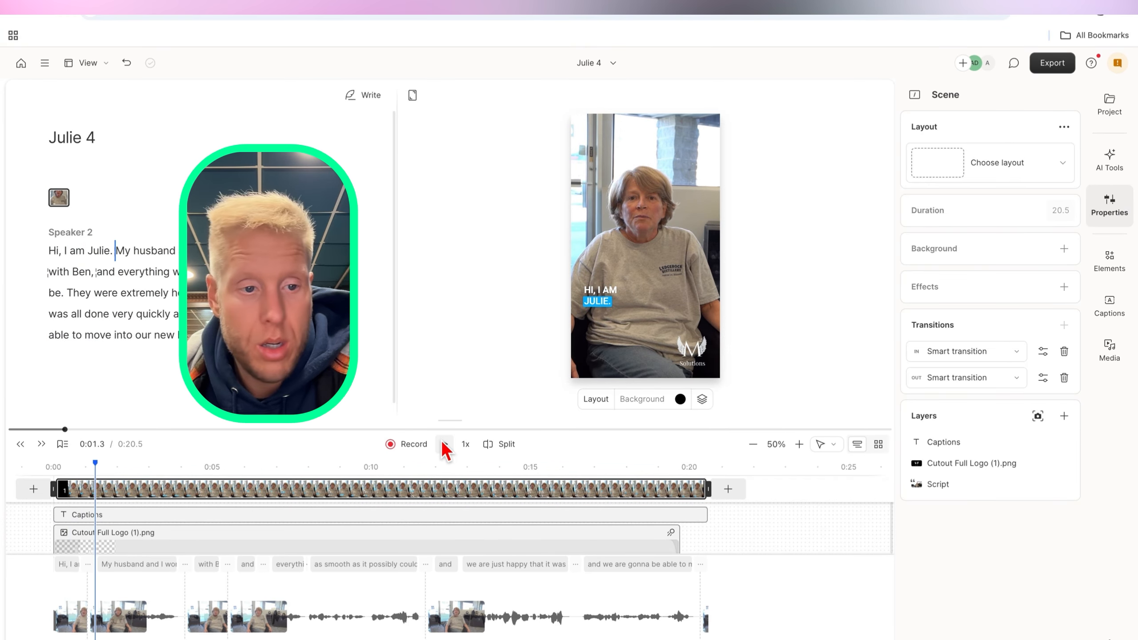
left_click(54, 490)
left_click(22, 545)
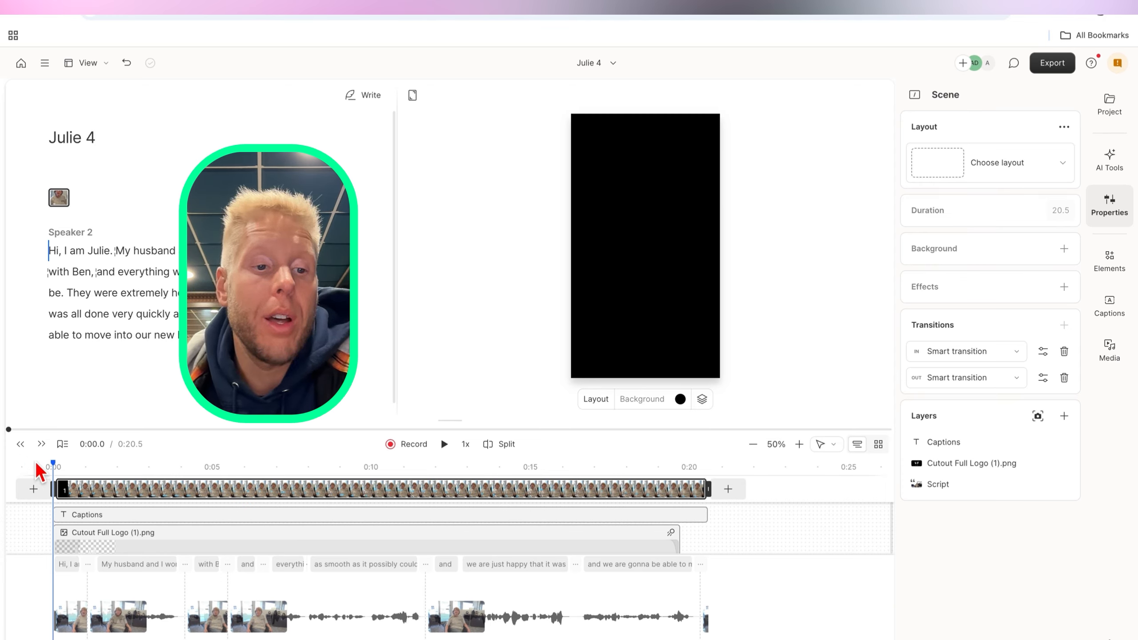
left_click(53, 489)
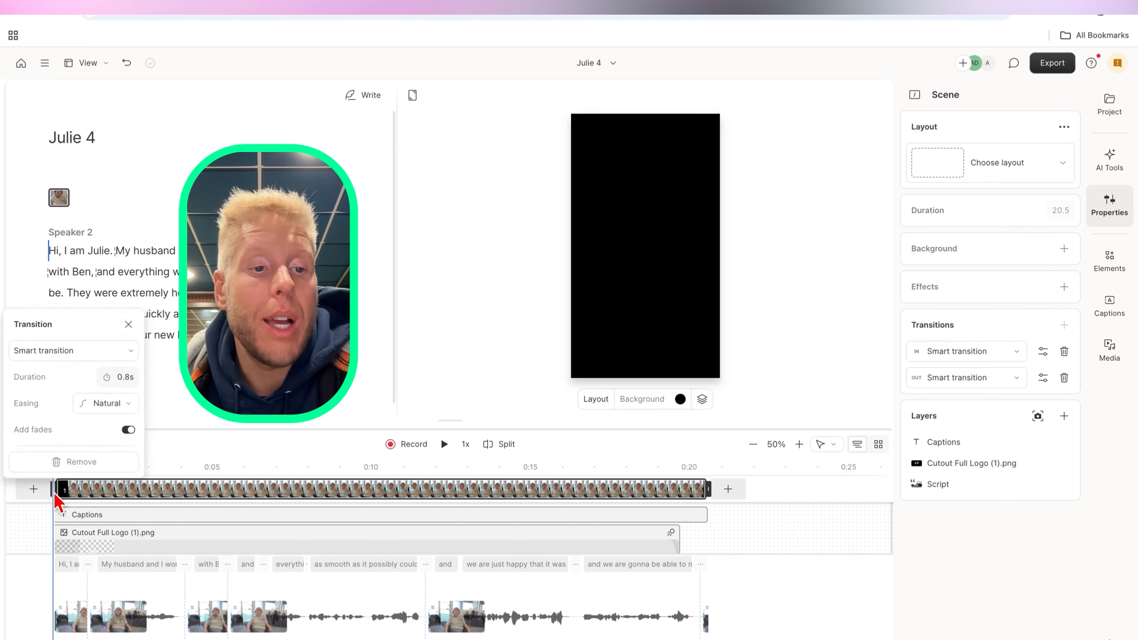
left_click(69, 354)
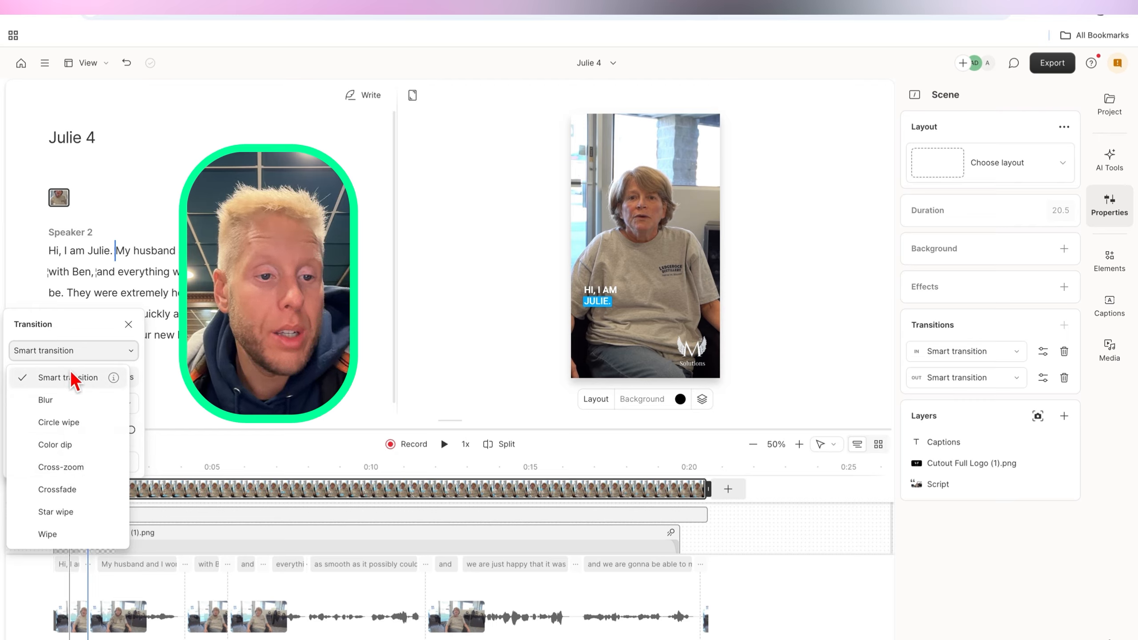
left_click(136, 333)
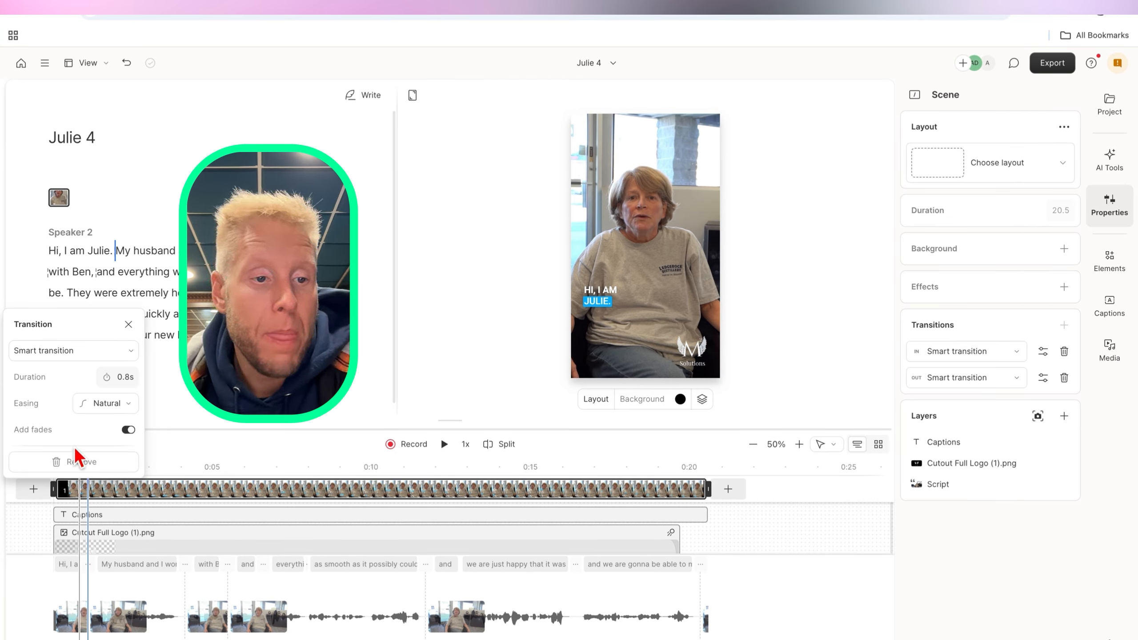
left_click(127, 324)
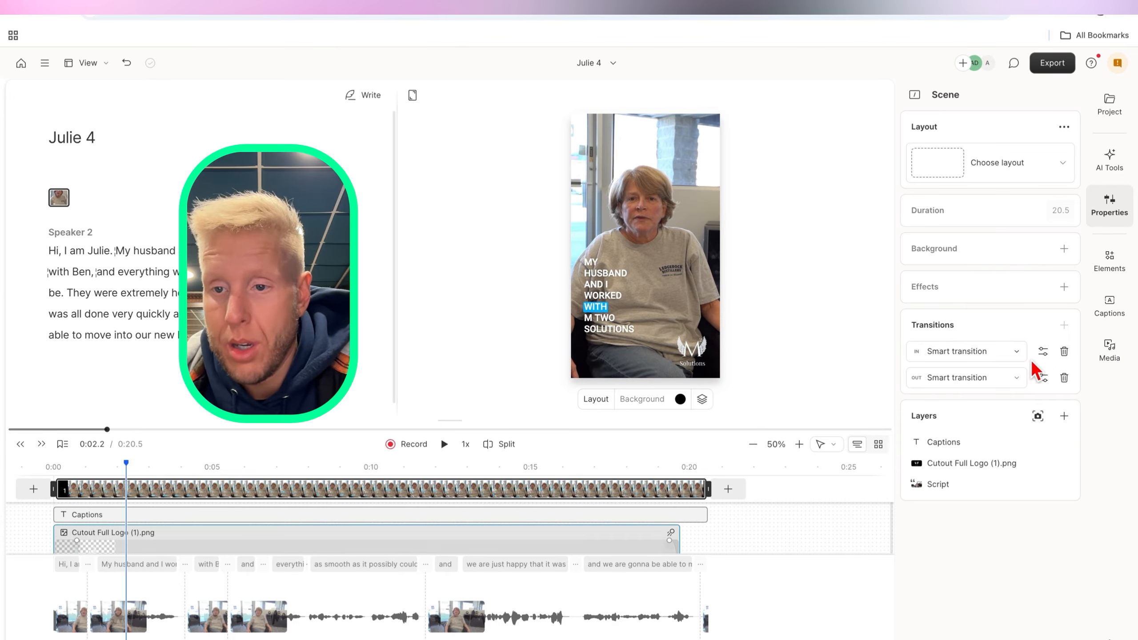
Remove the scene's incoming Smart transition and play the opening from the start to check it
left_click(1065, 352)
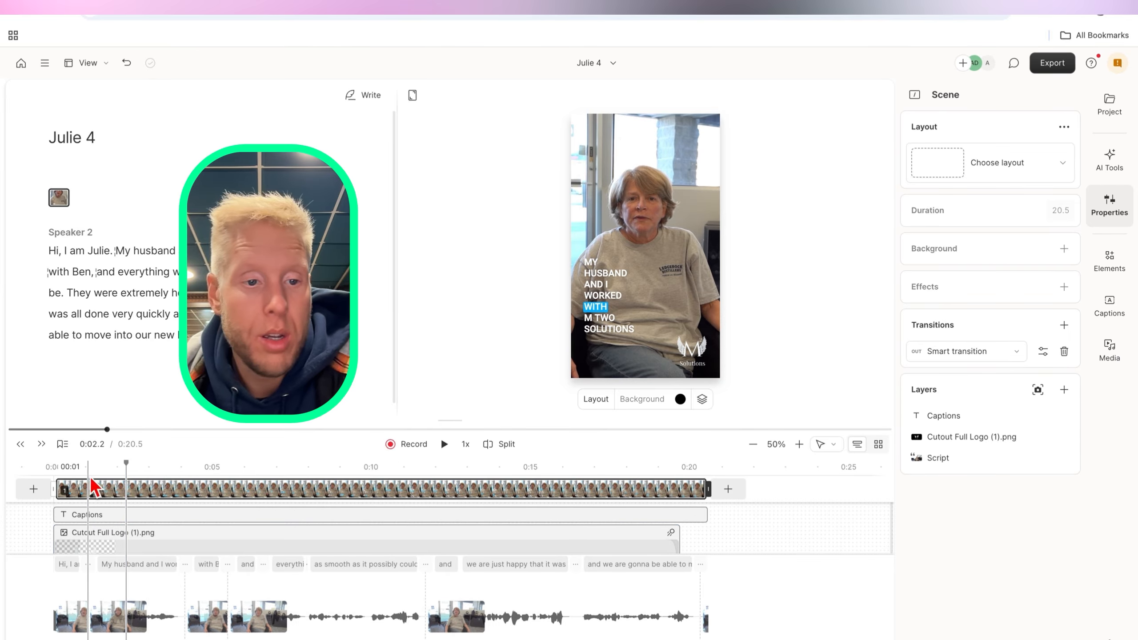
left_click(20, 443)
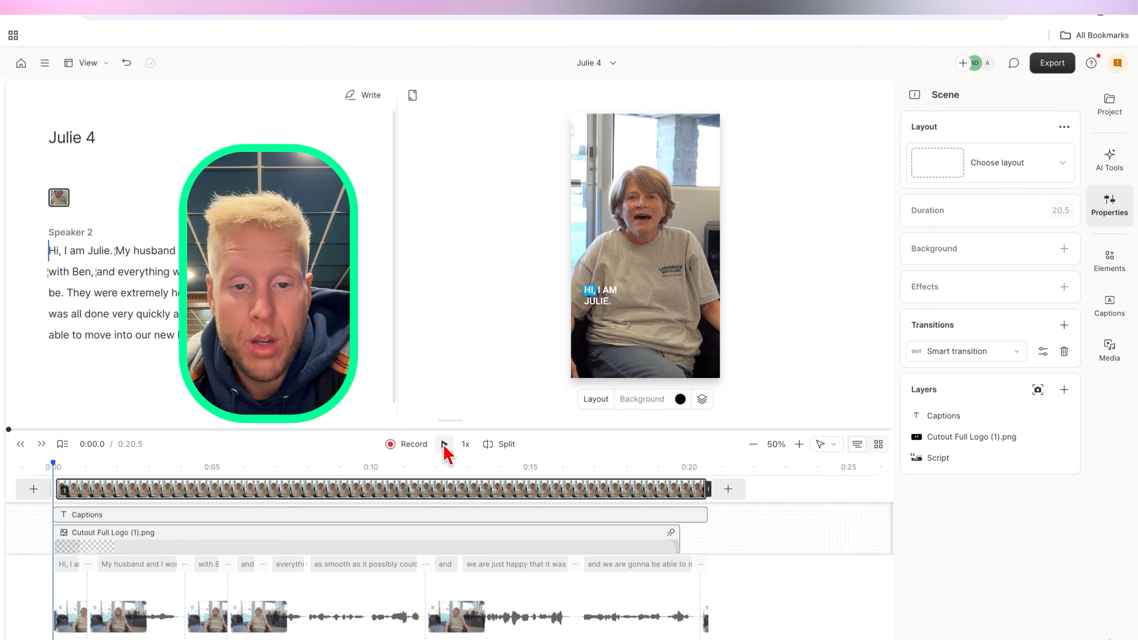
left_click(447, 446)
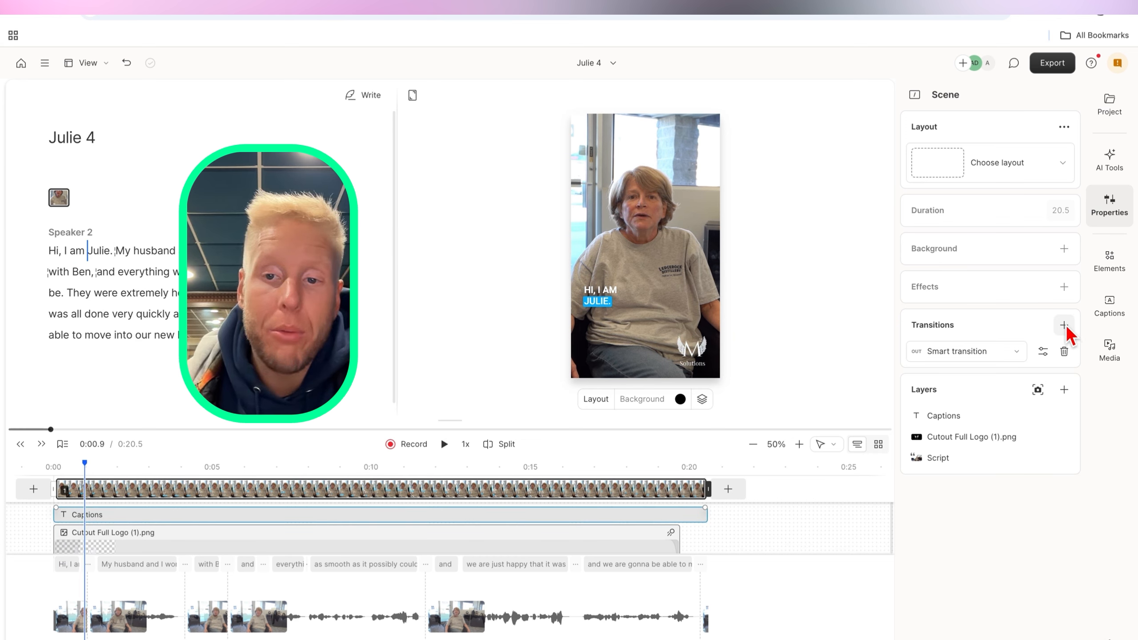
Add an incoming Fade transition to the scene and set its duration to 0.6 s
left_click(82, 496)
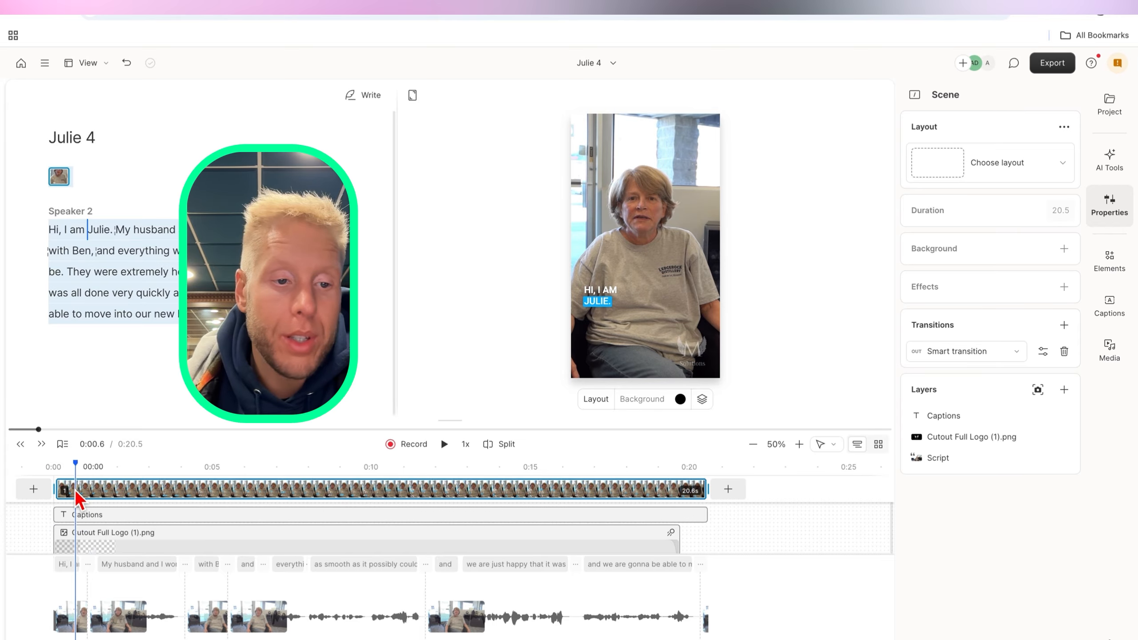
left_click(1064, 328)
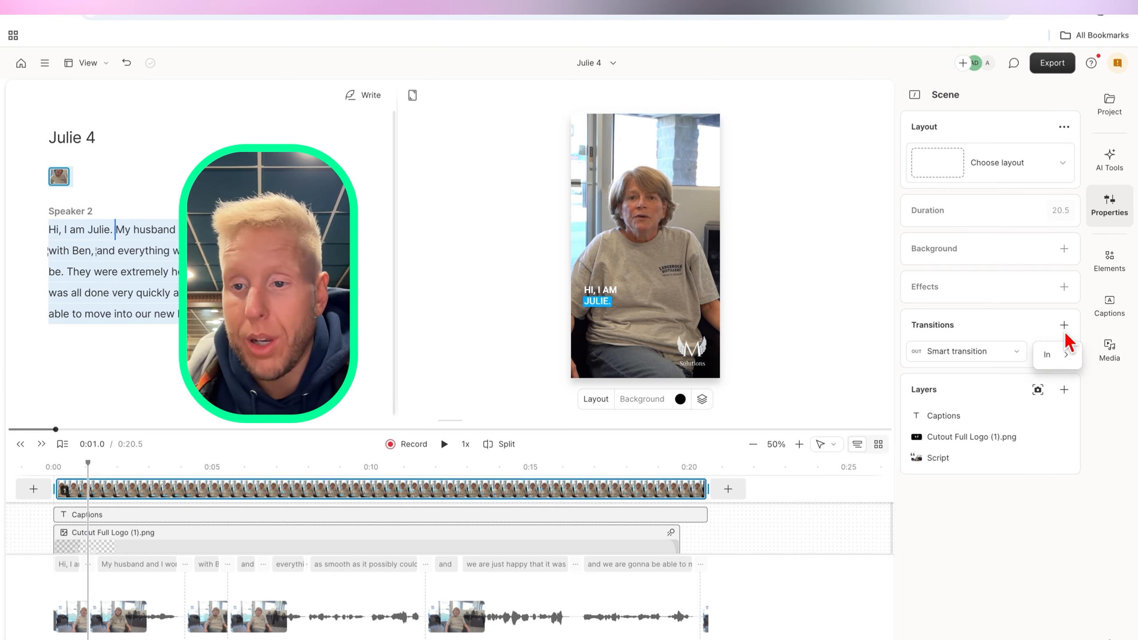
mouse_move(1054, 353)
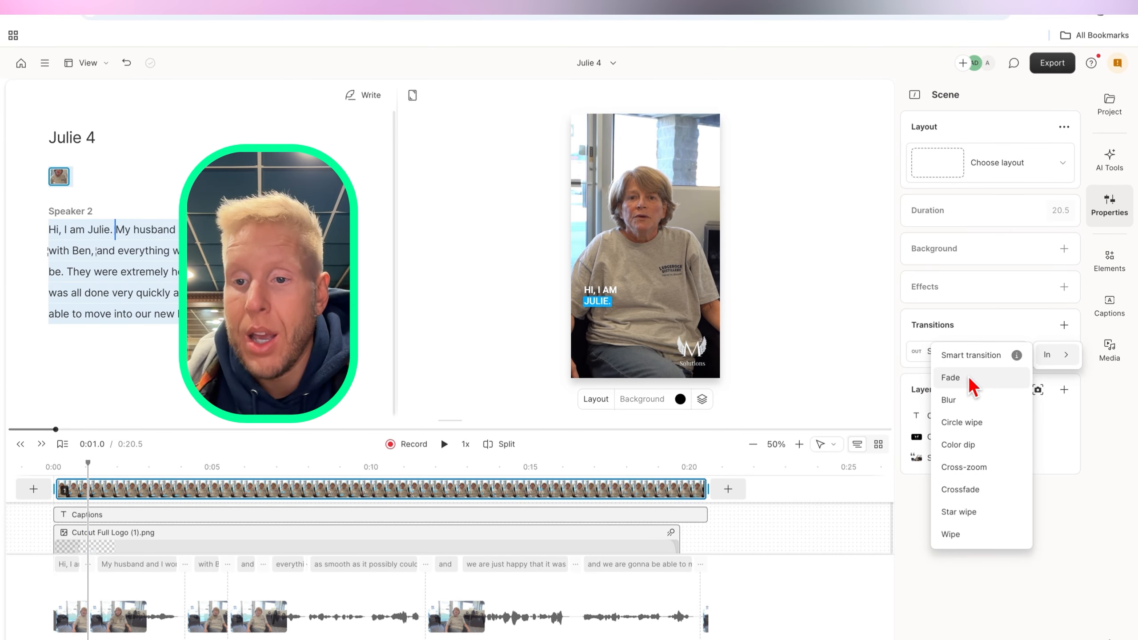
left_click(970, 379)
left_click(1043, 351)
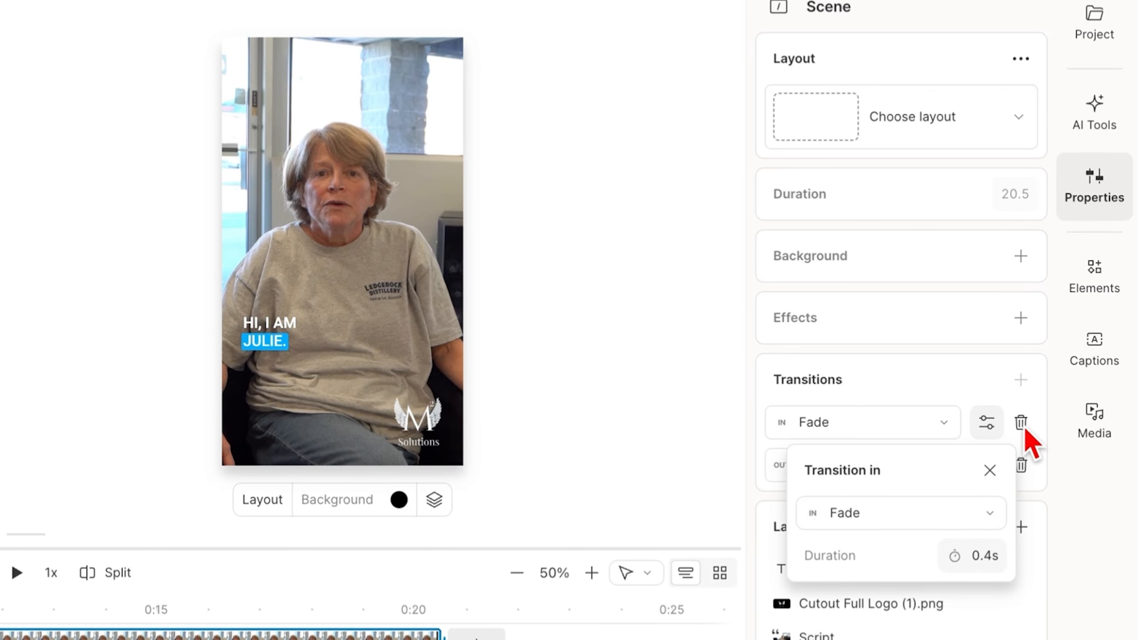
left_click(990, 558)
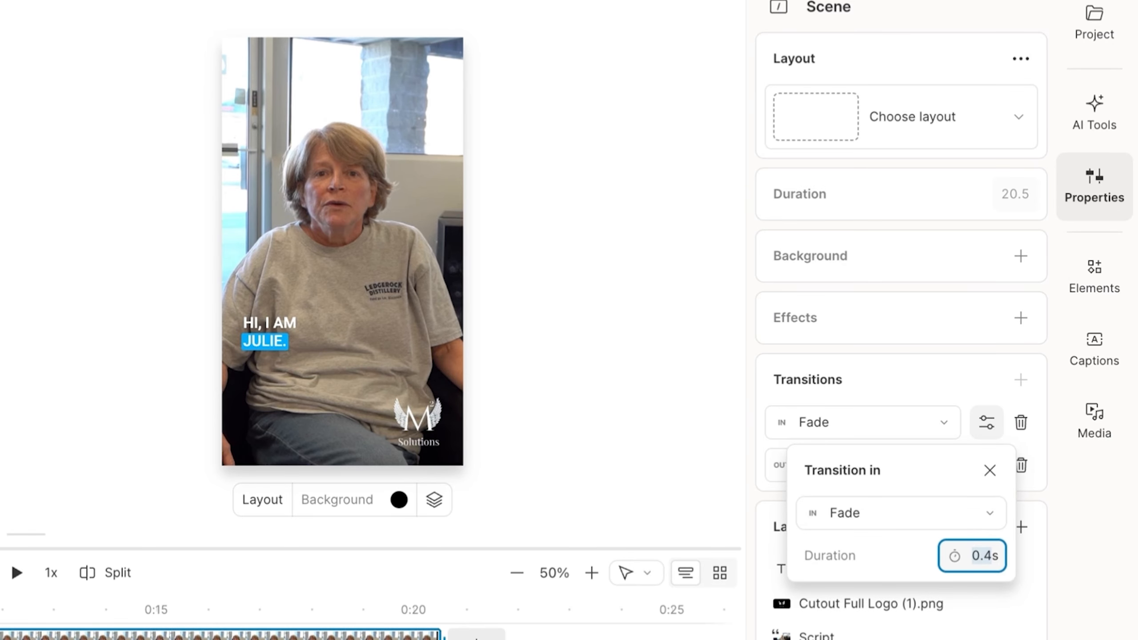
type(".6")
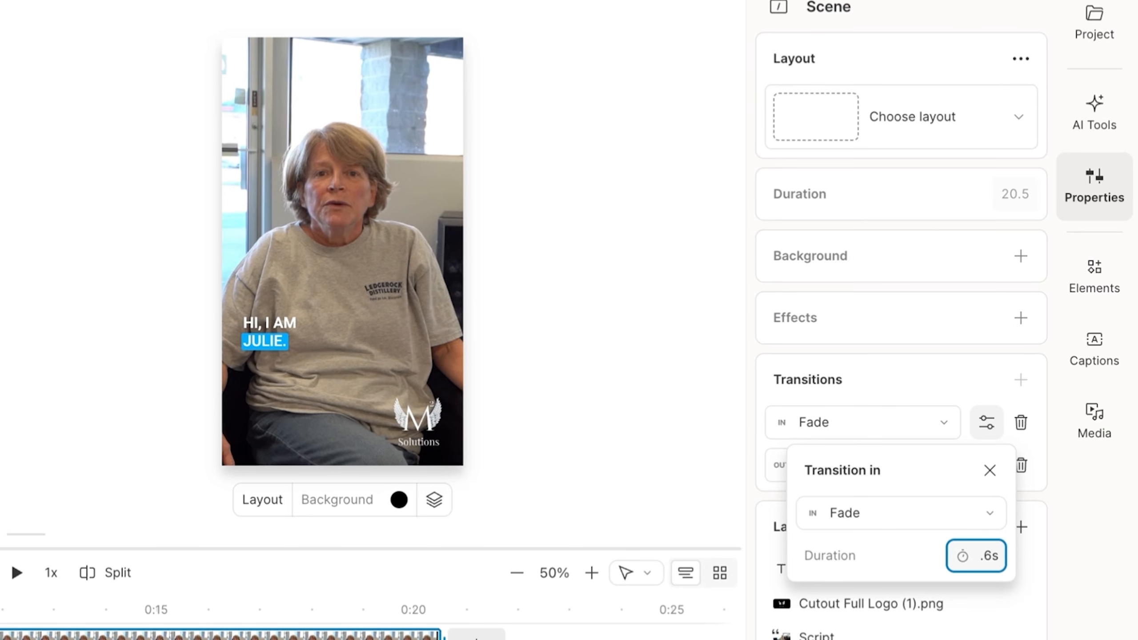
left_click(1065, 571)
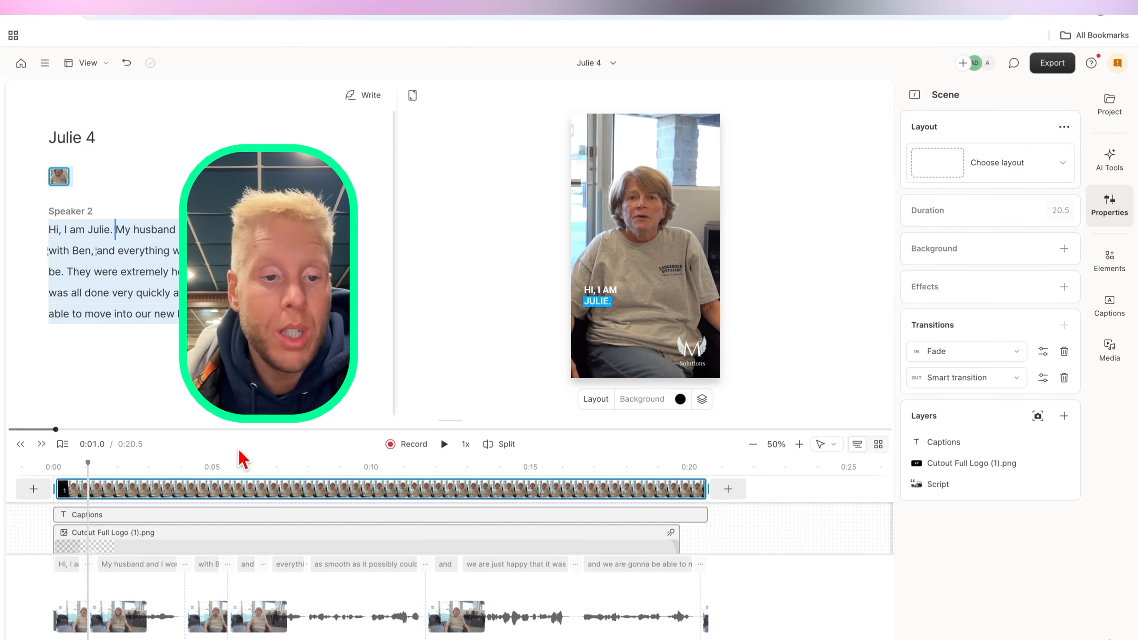
Play the portrait video from the start through to the end to check the fade-in, captions and logo
left_click(20, 444)
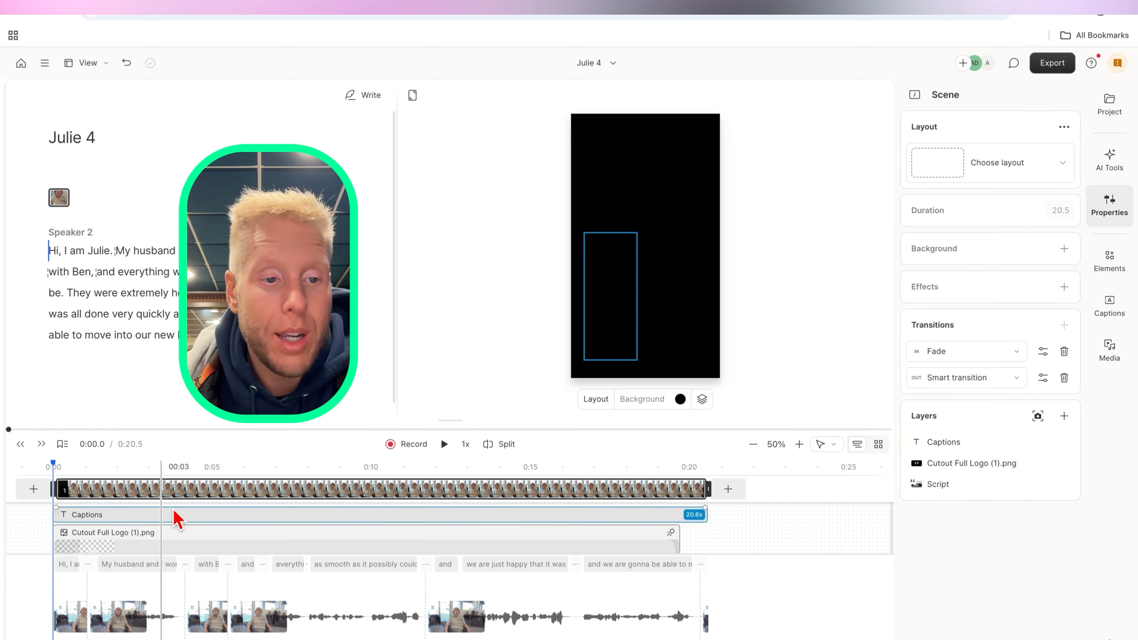
left_click(445, 444)
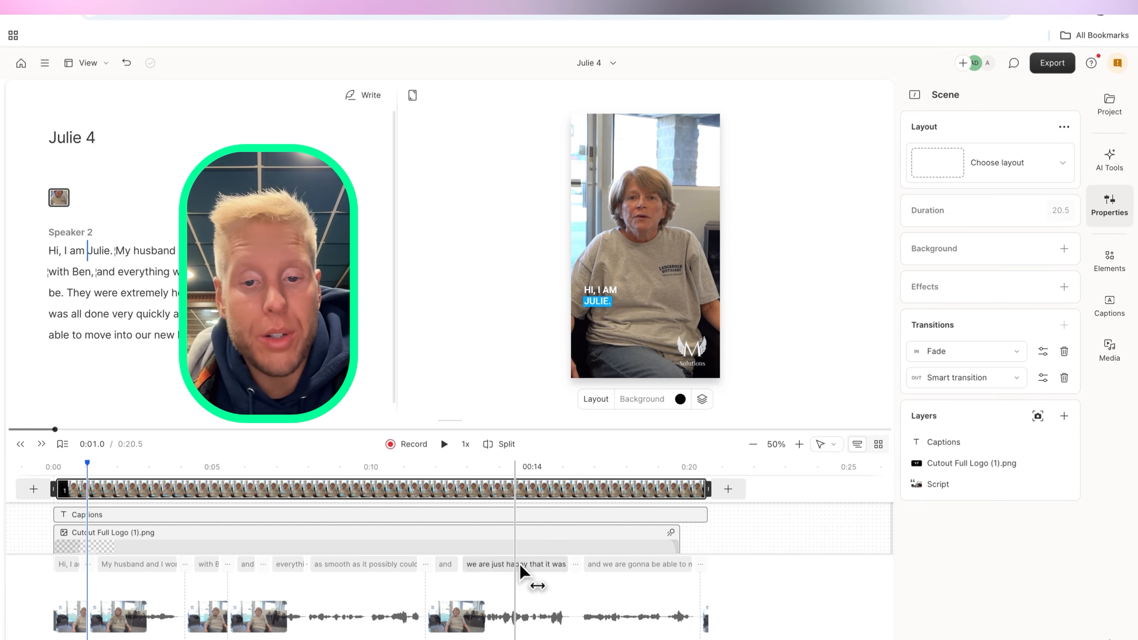
left_click(445, 445)
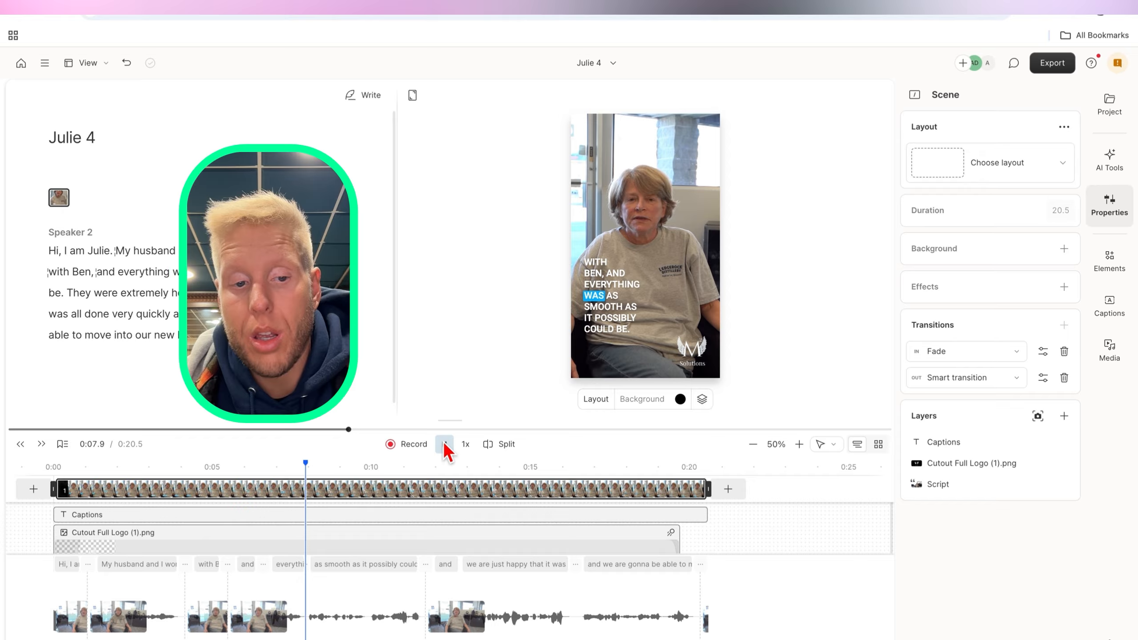
left_click(445, 446)
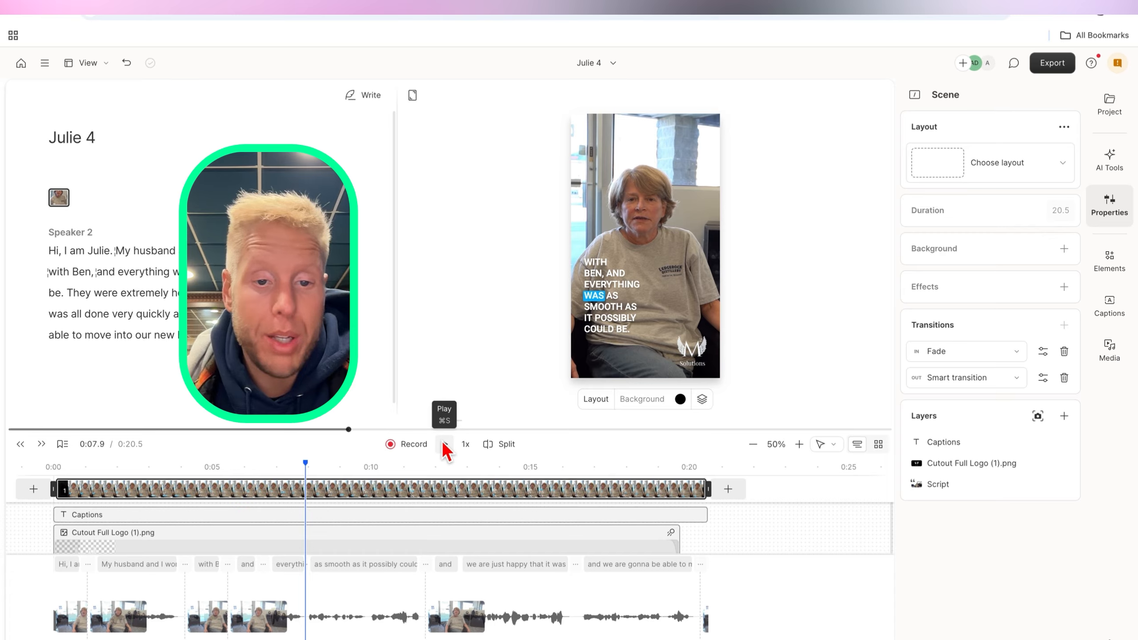
left_click(444, 444)
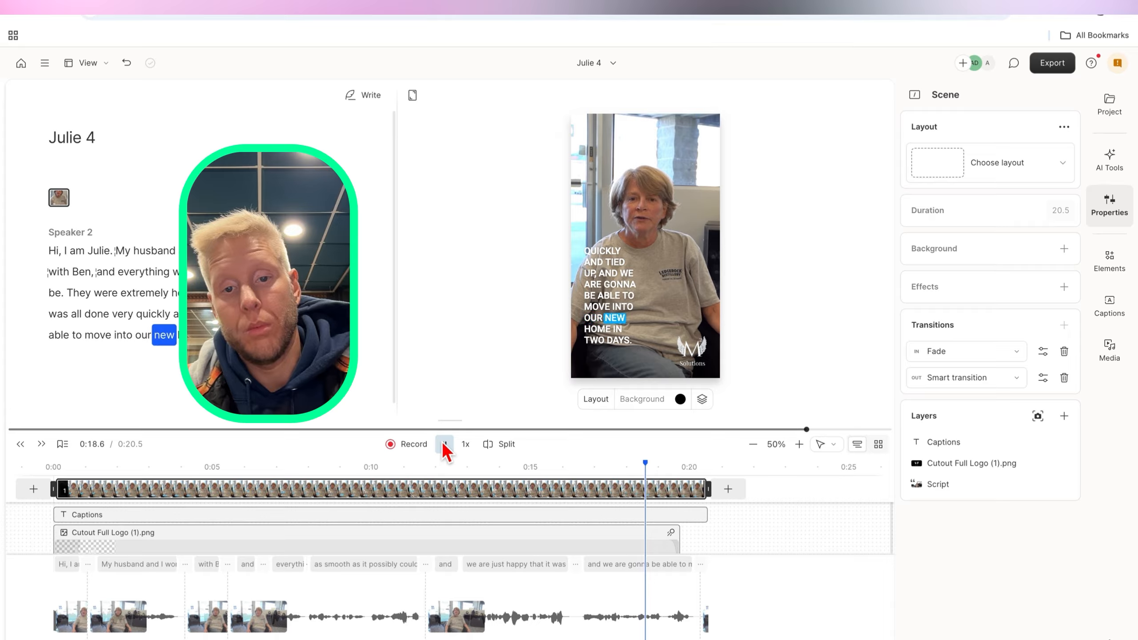
left_click(445, 444)
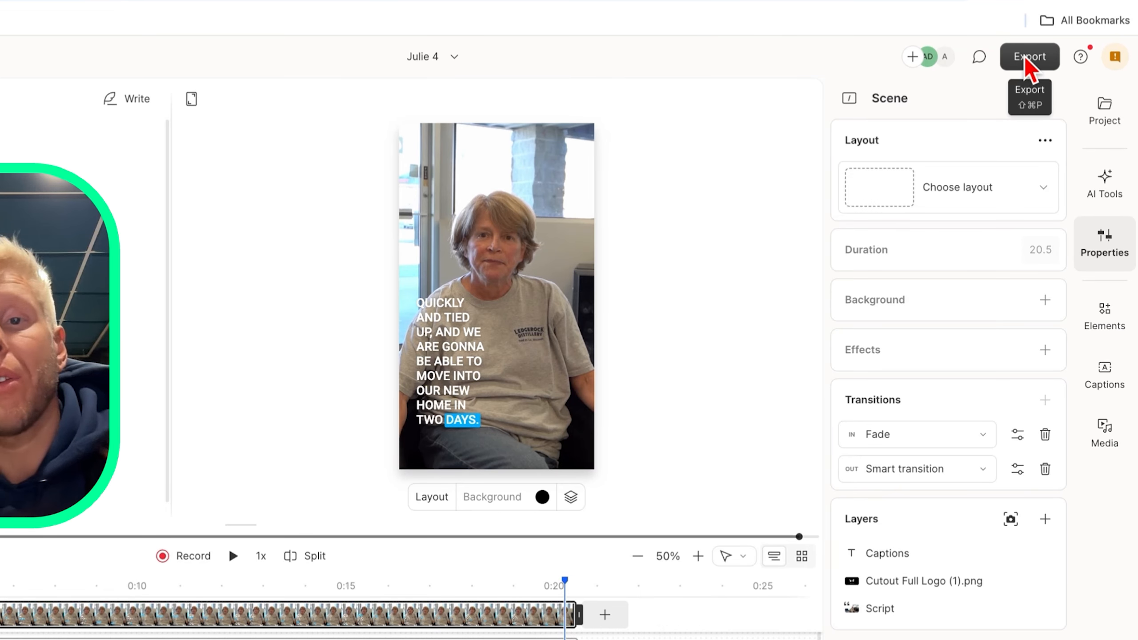
Export the current composition locally as a 1080p, high-quality video, saving it as "Reel Julie 4.mp4" in the M2 Solutions folder
left_click(1028, 58)
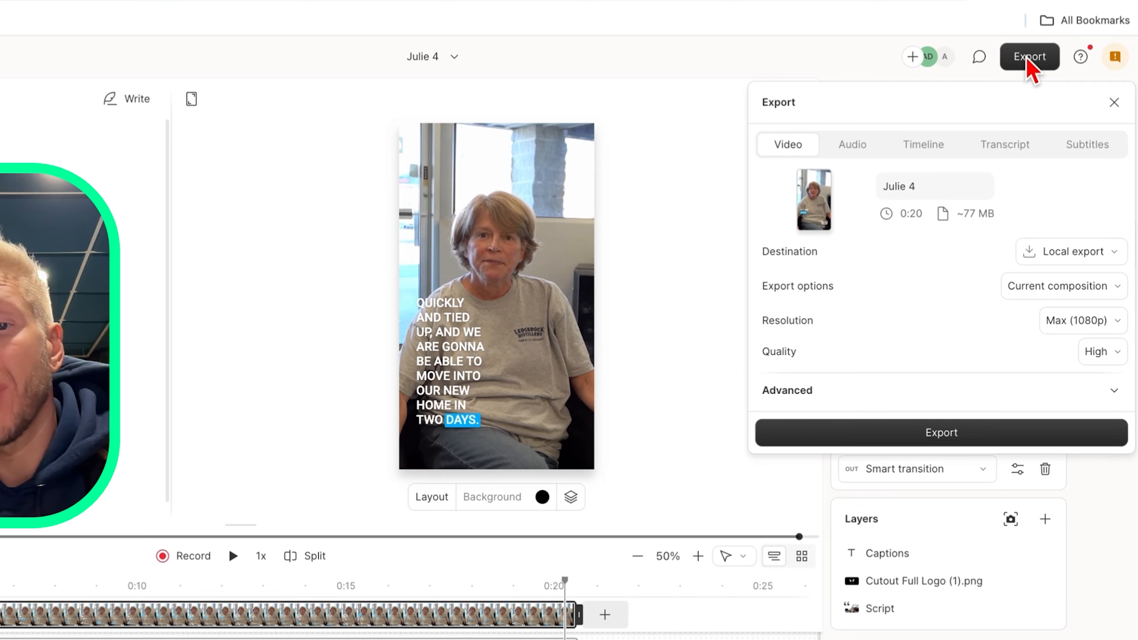
left_click(1096, 255)
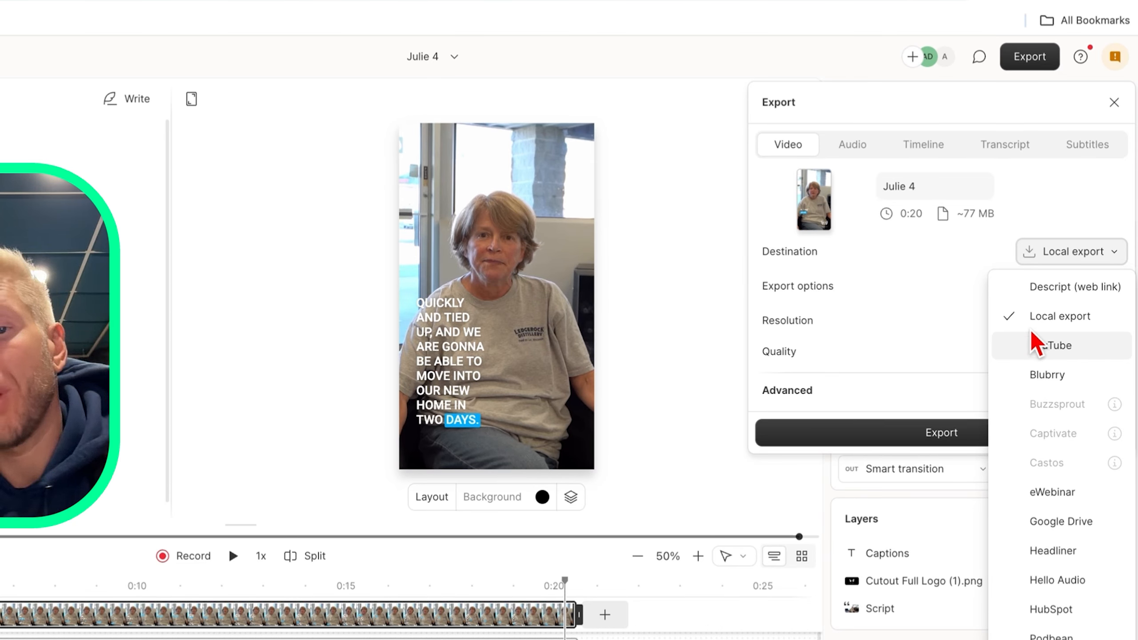
left_click(931, 256)
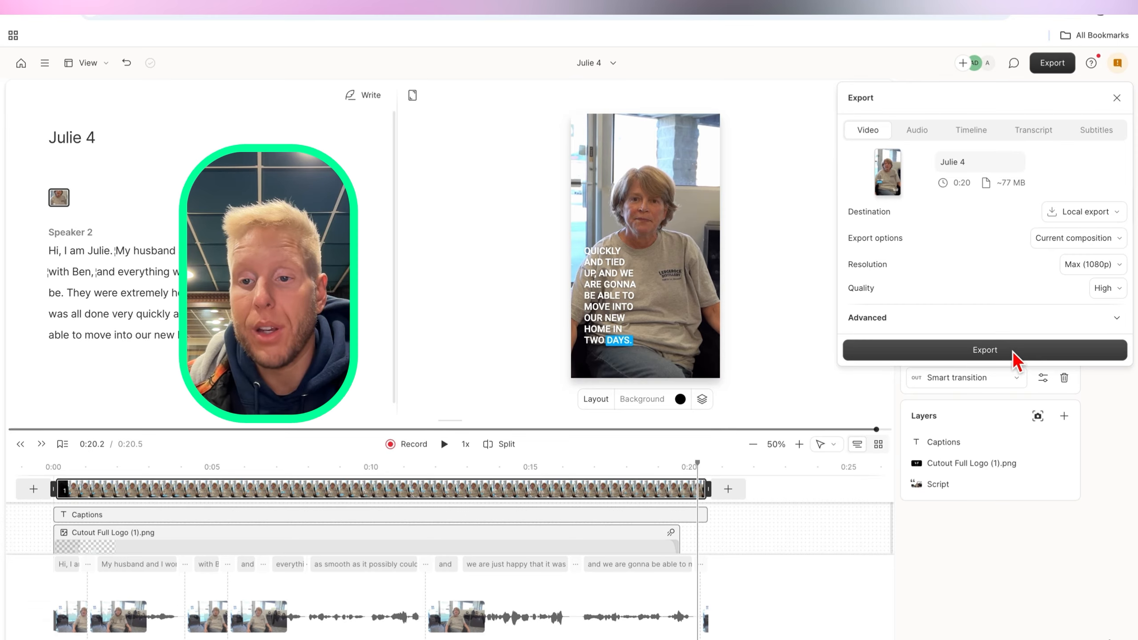
left_click(977, 439)
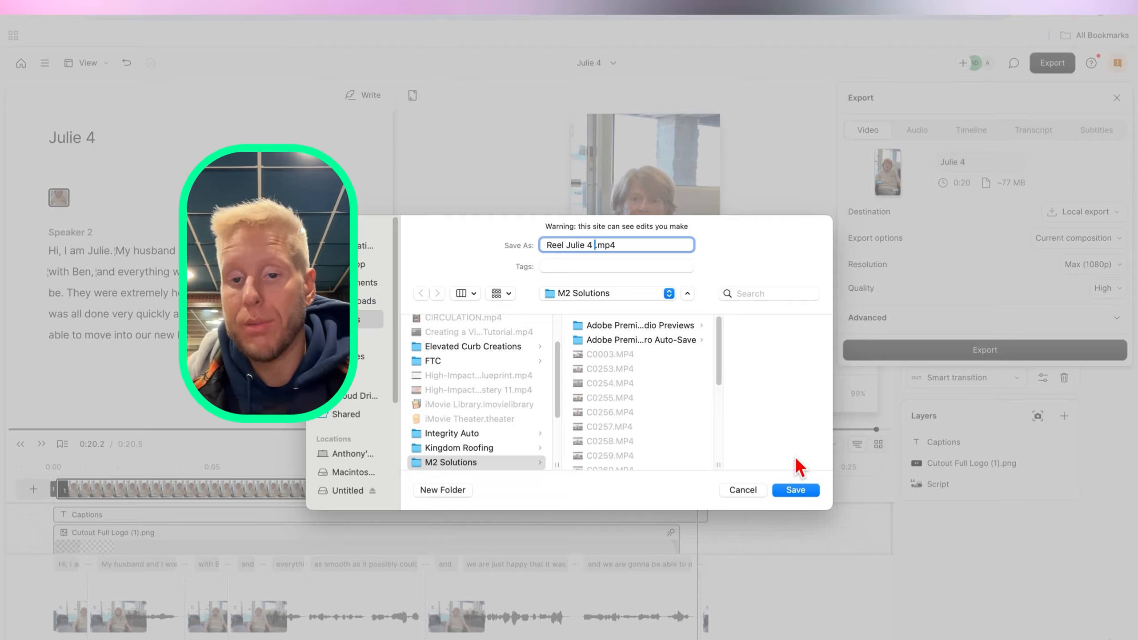
left_click(796, 489)
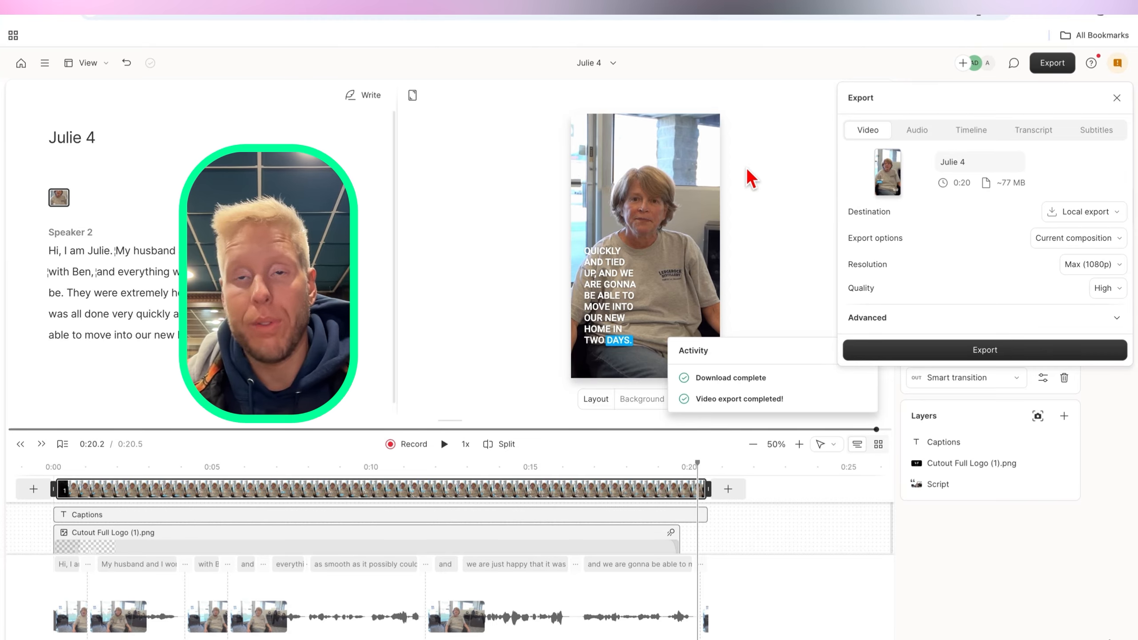